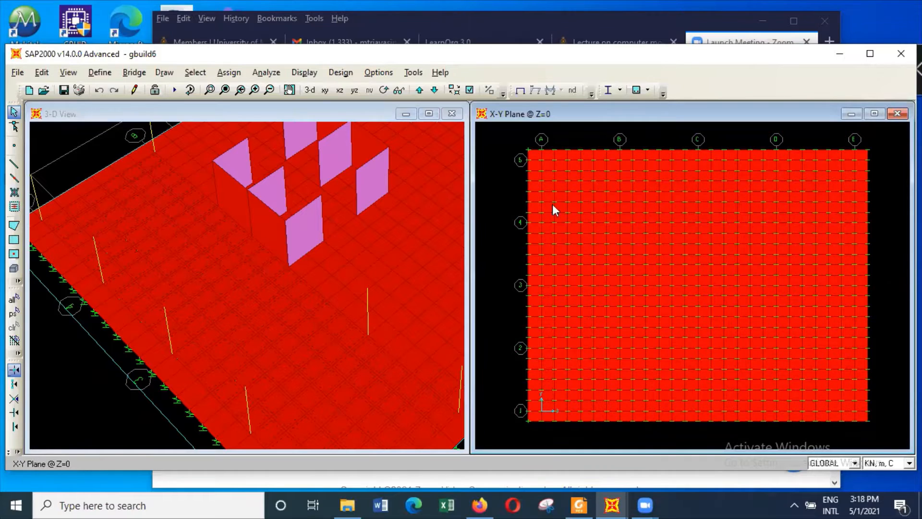
Select all objects in the X-Y plane at Z=0 and replace their existing joint springs with zero stiffness in every direction
key("ctrl+a")
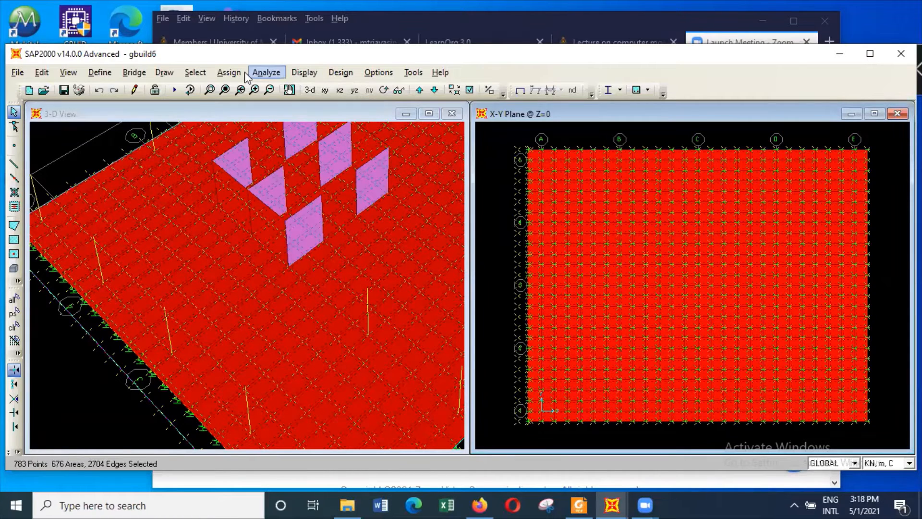
left_click(234, 72)
mouse_move(346, 90)
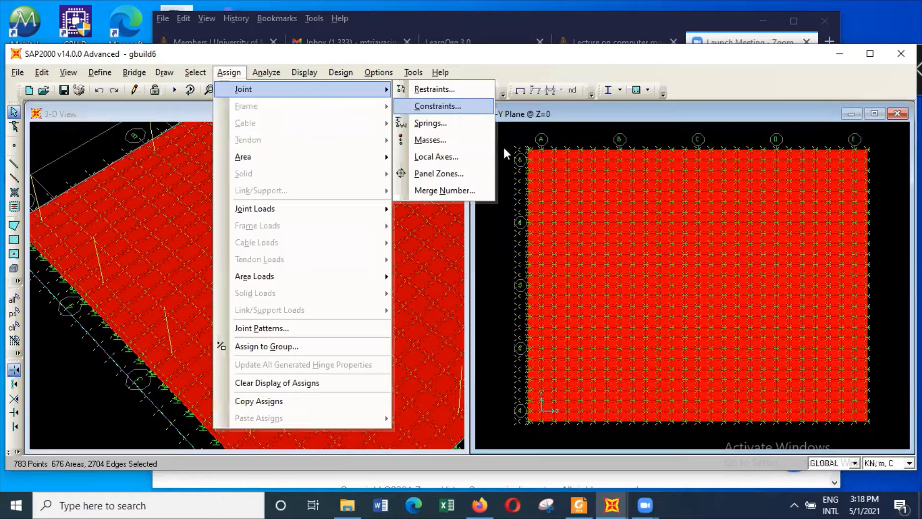
key("s")
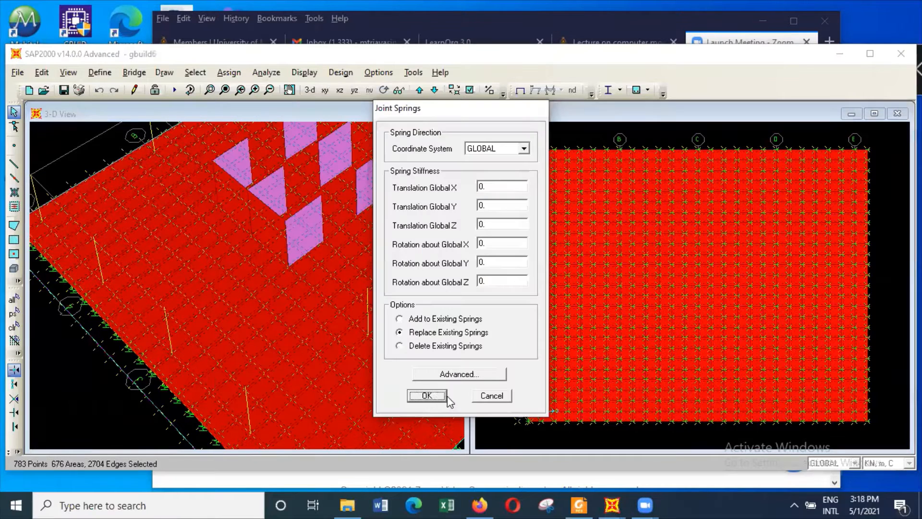
left_click(427, 396)
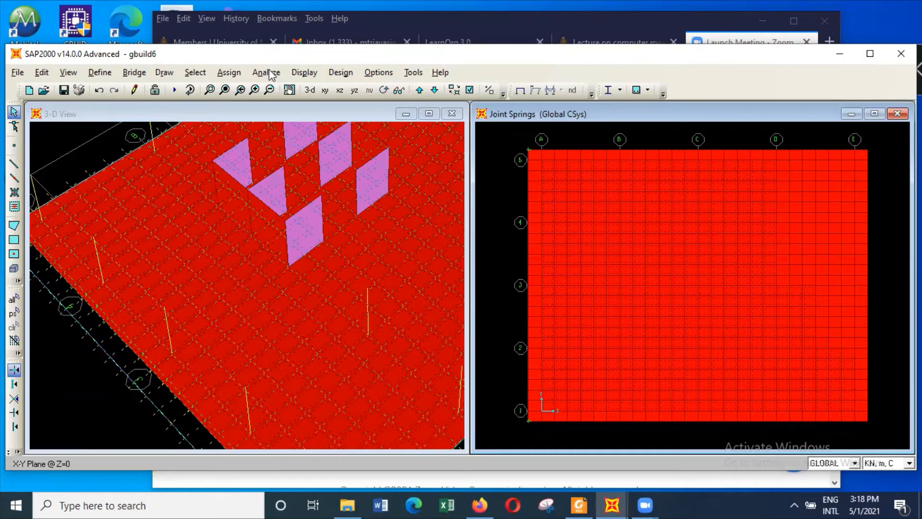
Select the Z=0 plane objects again and remove the joint restraints from their joints
left_click(232, 72)
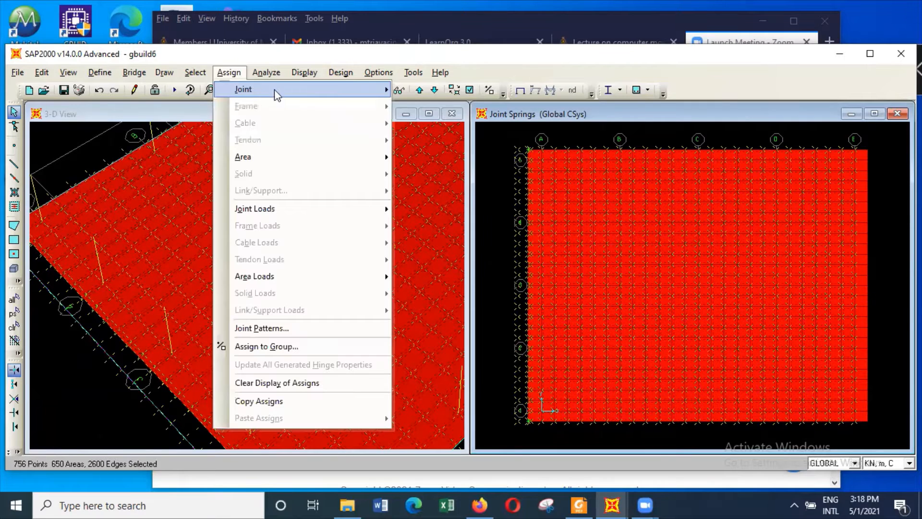
left_click(448, 92)
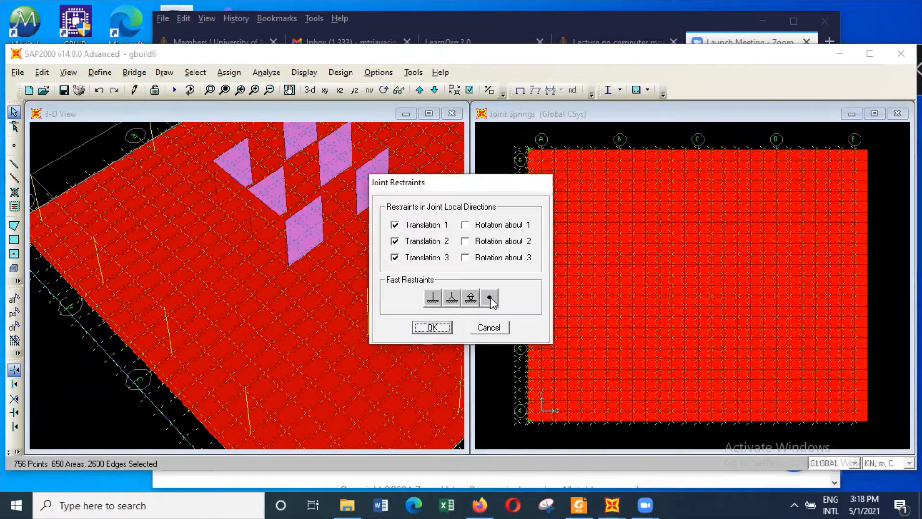
left_click(431, 327)
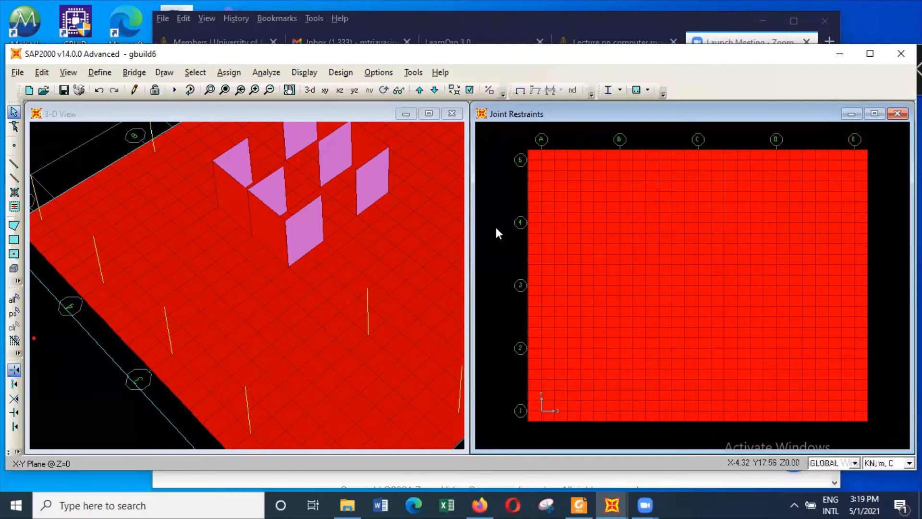
Show all objects in the 3-D view and fit the whole building in it
right_click(99, 151)
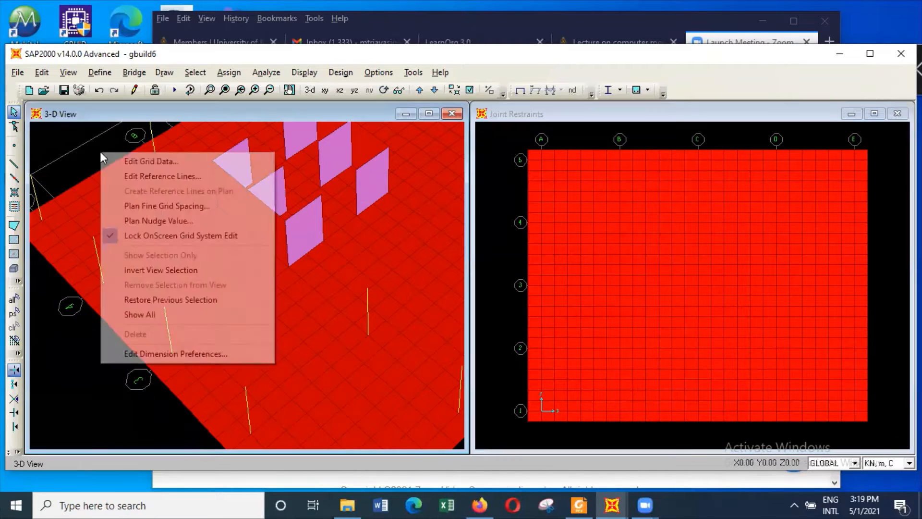
left_click(151, 315)
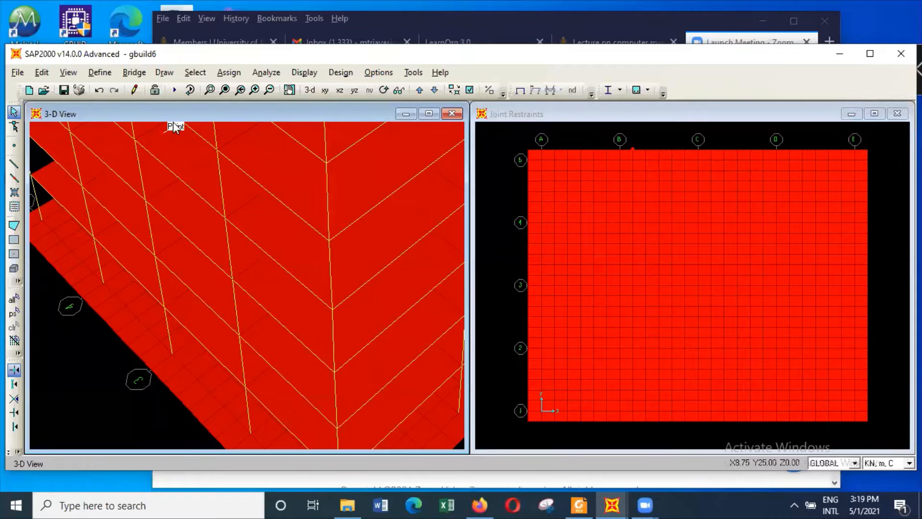
left_click(224, 90)
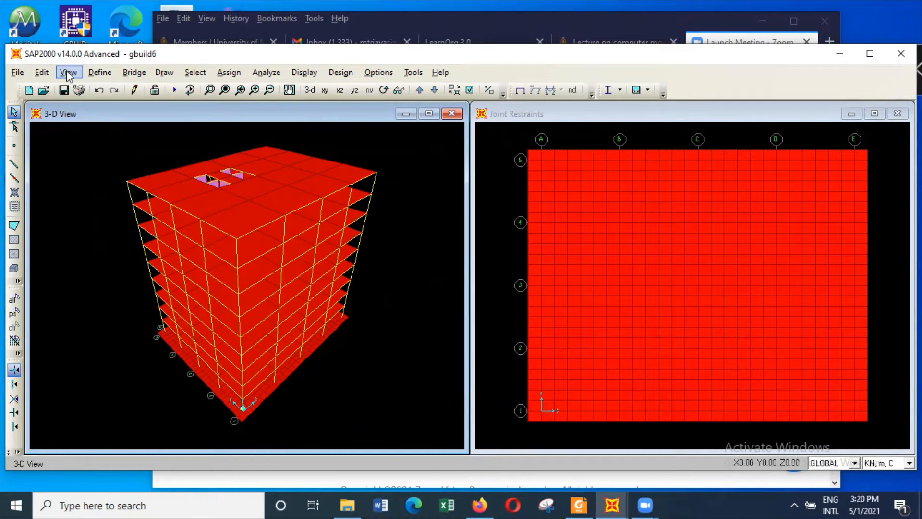
Open the GLOBAL grid system for modification and add grid IDs F and G to the X grid data
left_click(100, 72)
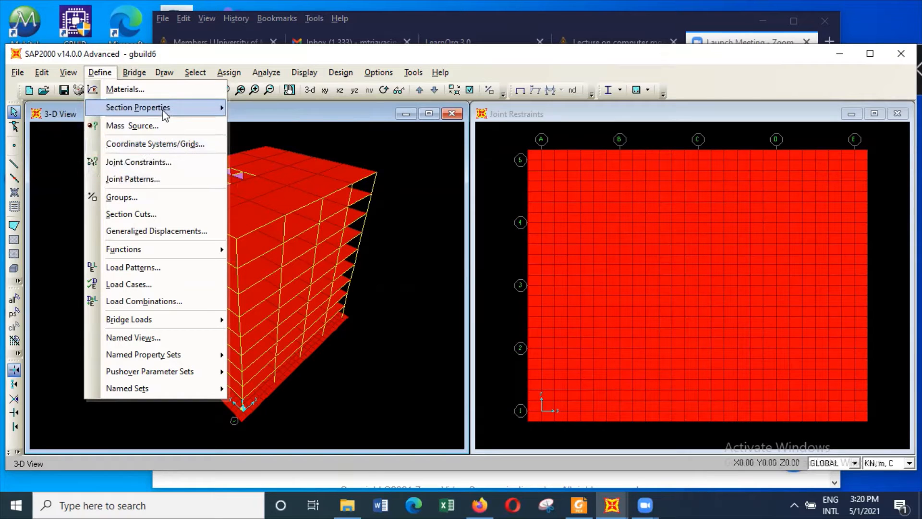
mouse_move(166, 113)
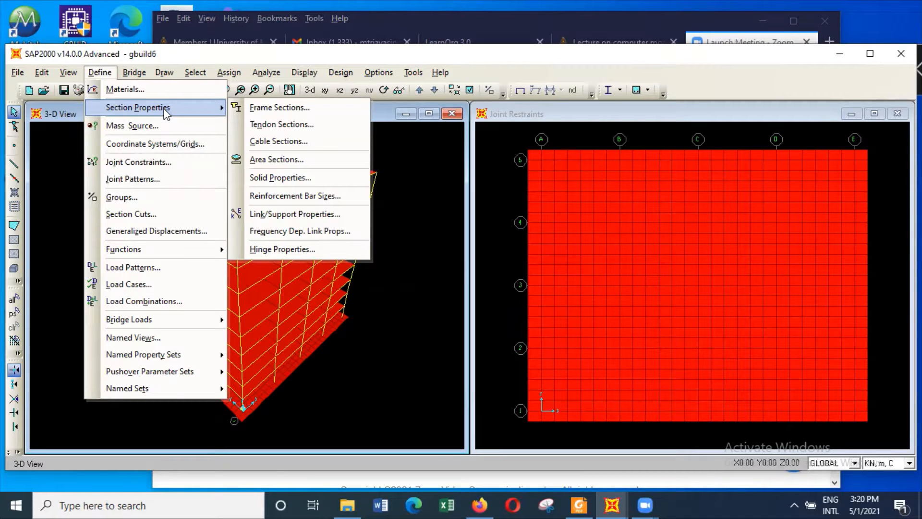
left_click(167, 144)
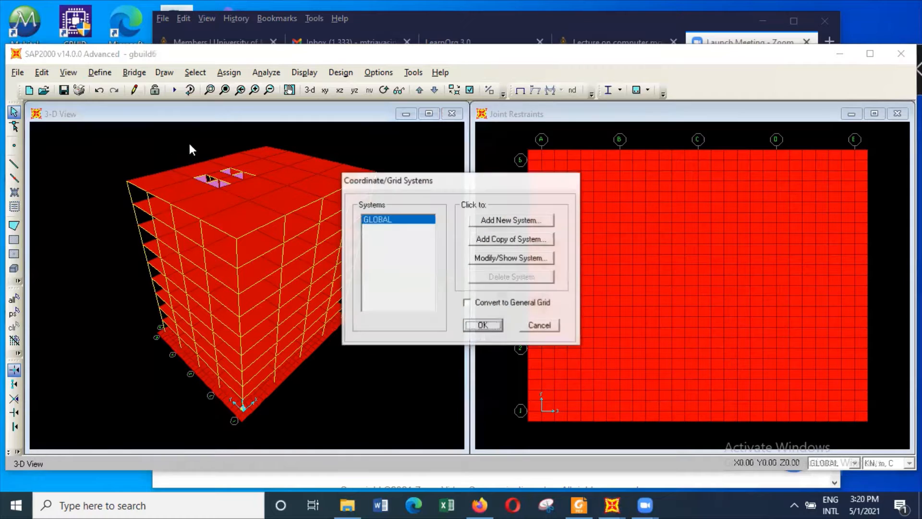
left_click(535, 259)
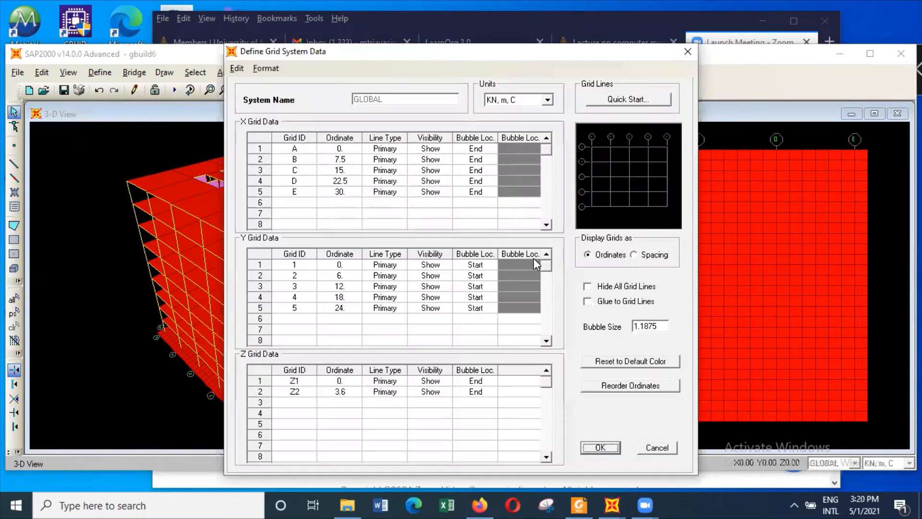
left_click(303, 202)
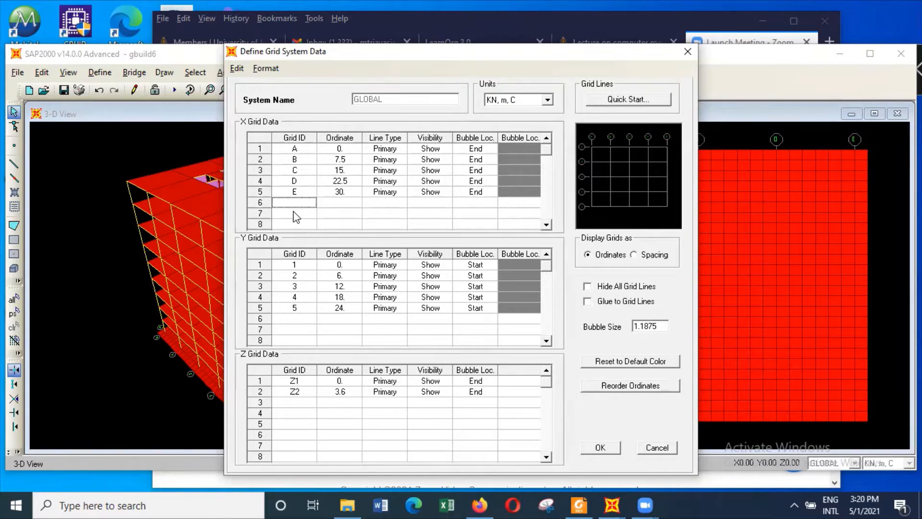
type("F")
left_click(295, 214)
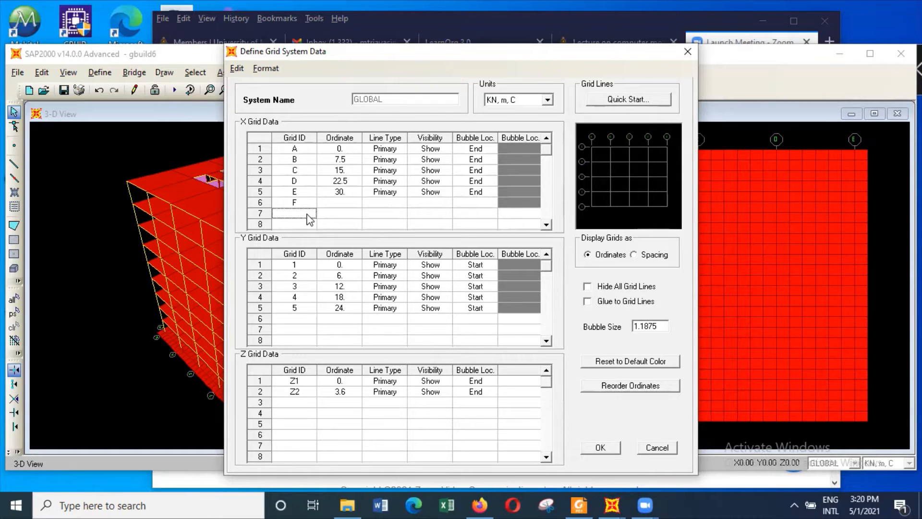
type("G")
Set the X ordinates of grid line F to -7.5 m and grid line G to 37.5 m
left_click(347, 202)
left_click(347, 202)
type("-")
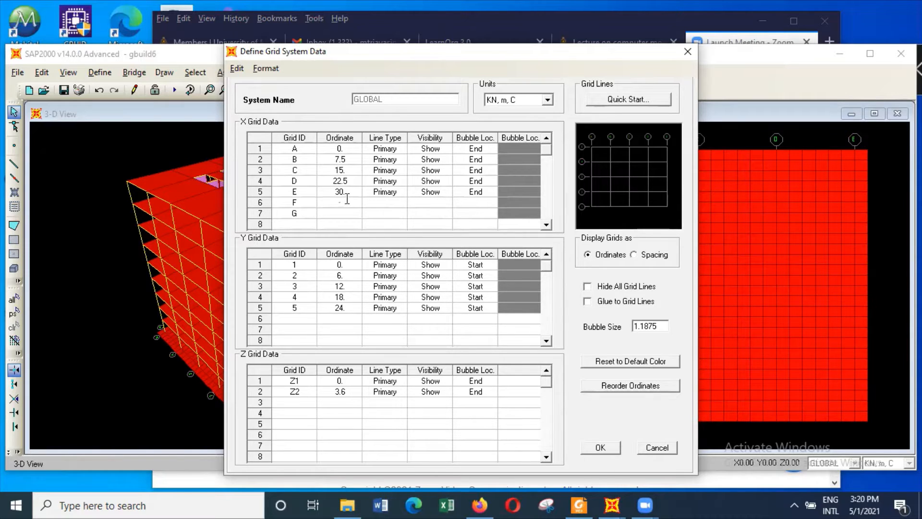
type("7.5")
left_click(342, 214)
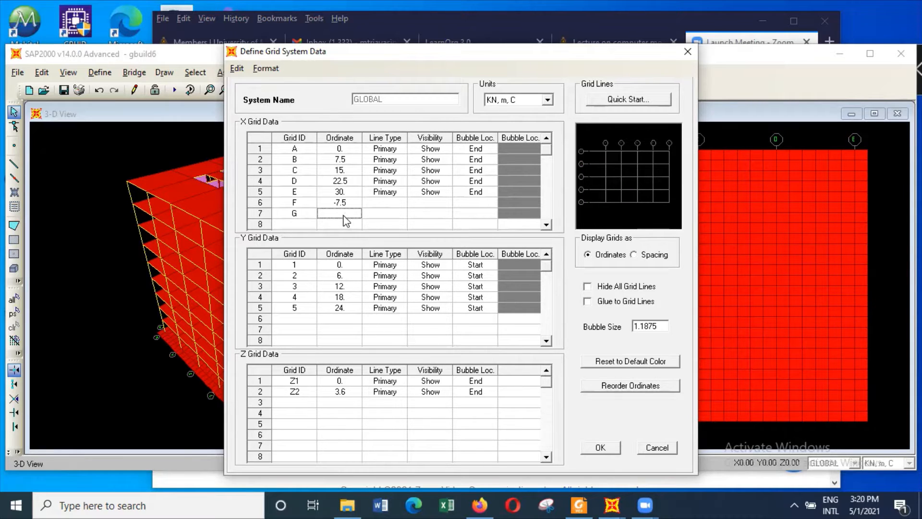
type("37.5")
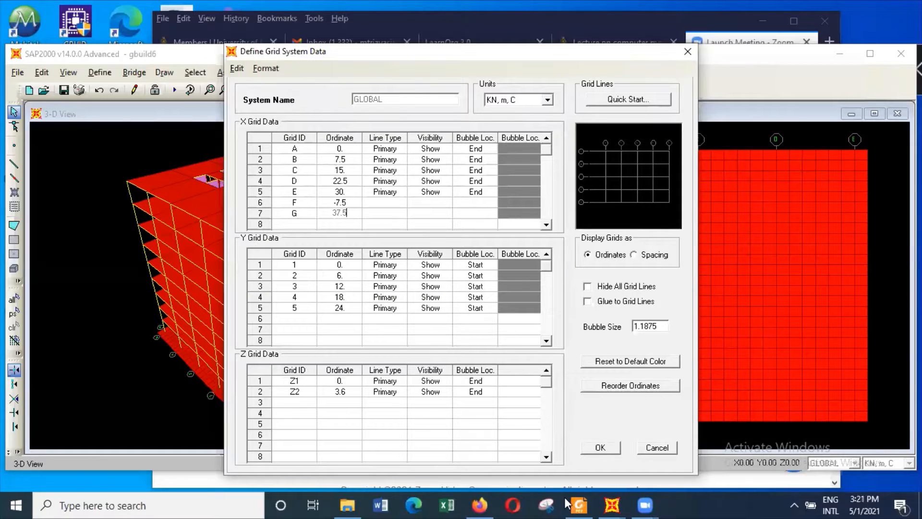
Copy grid line E's line type, visibility and bubble location settings to grid lines F and G
left_click_drag(390, 193, 470, 191)
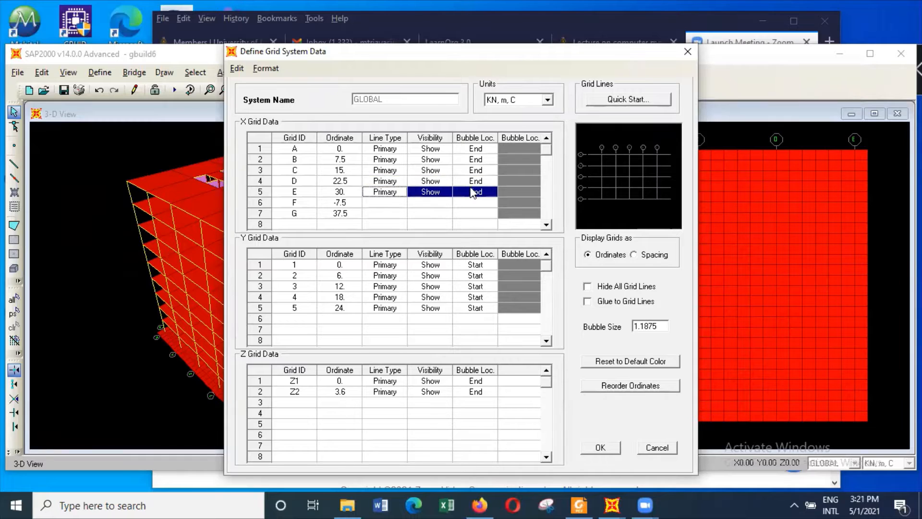
right_click(396, 191)
left_click(425, 216)
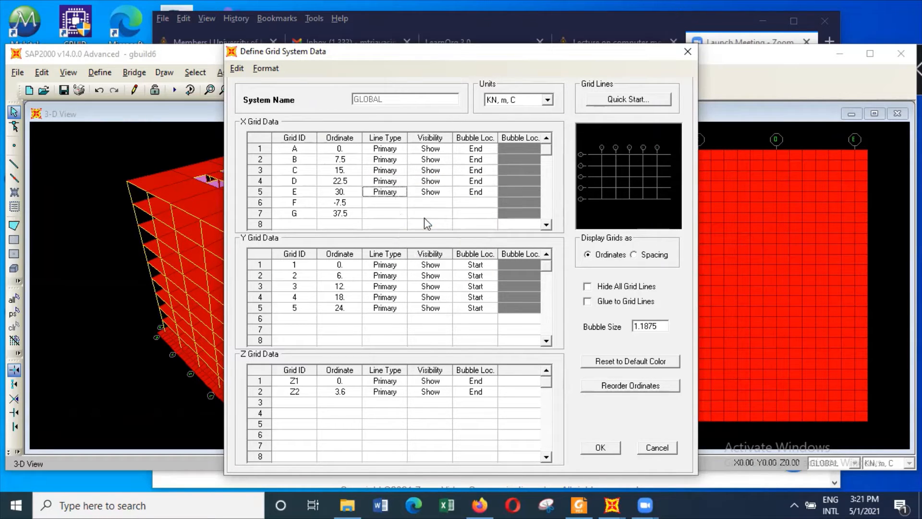
left_click(387, 202)
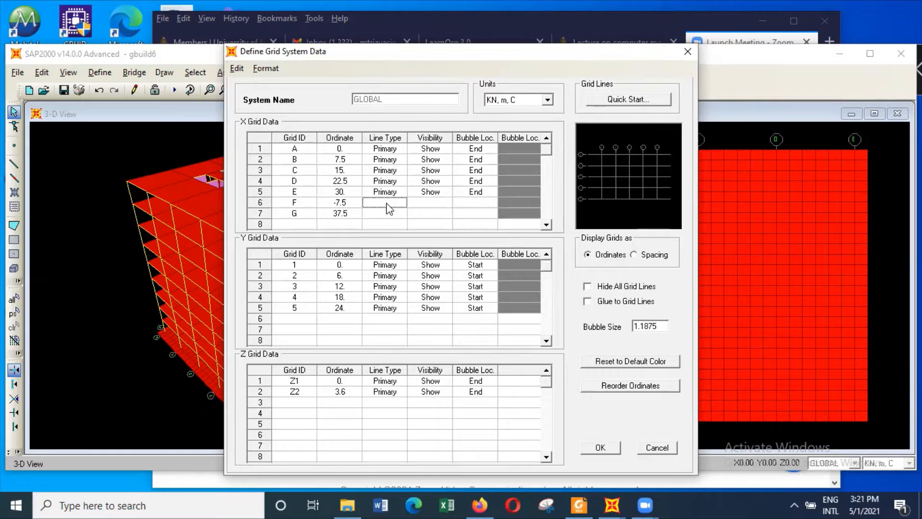
right_click(388, 208)
left_click(423, 244)
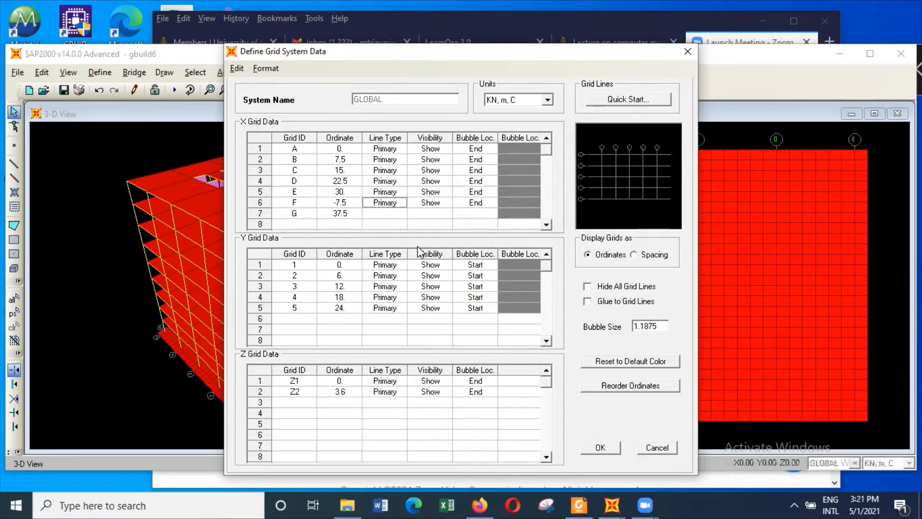
right_click(384, 215)
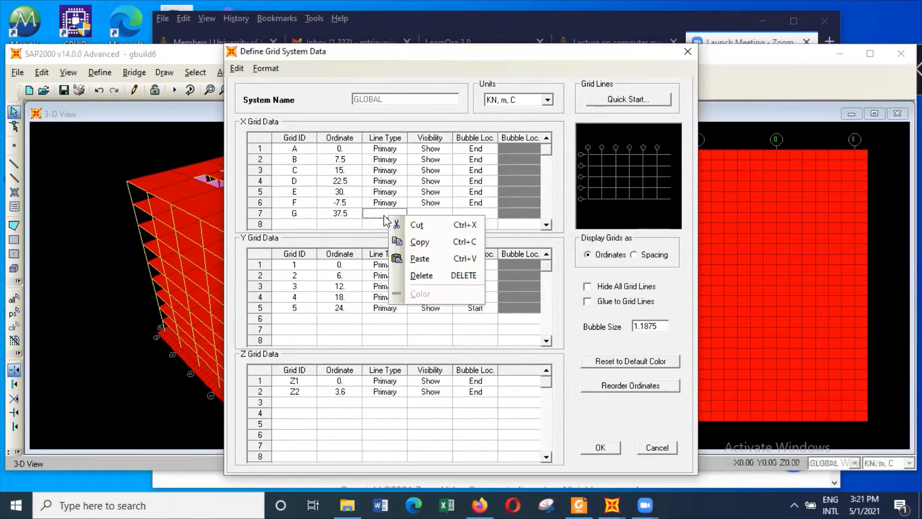
left_click(423, 253)
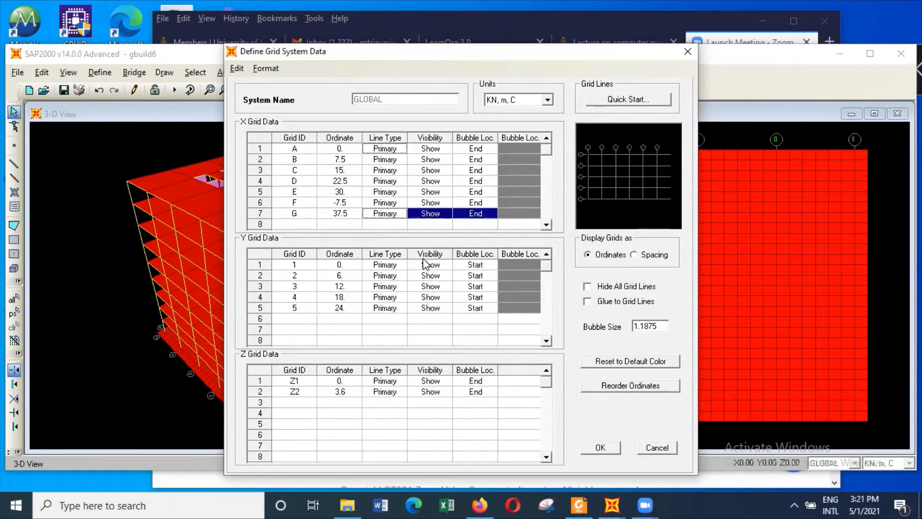
Add Y grid lines 6 and 7 with ordinates -6 m and 30 m
left_click(304, 318)
left_click(305, 318)
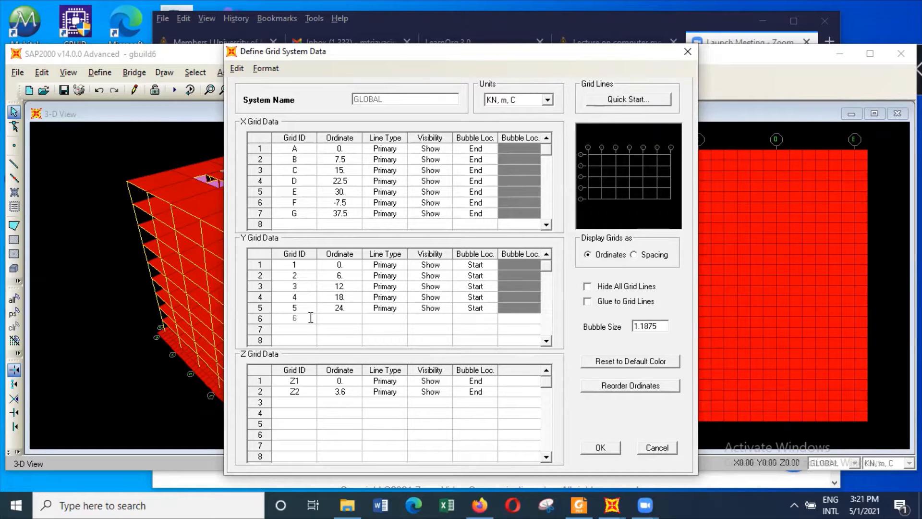
left_click(305, 329)
left_click(347, 318)
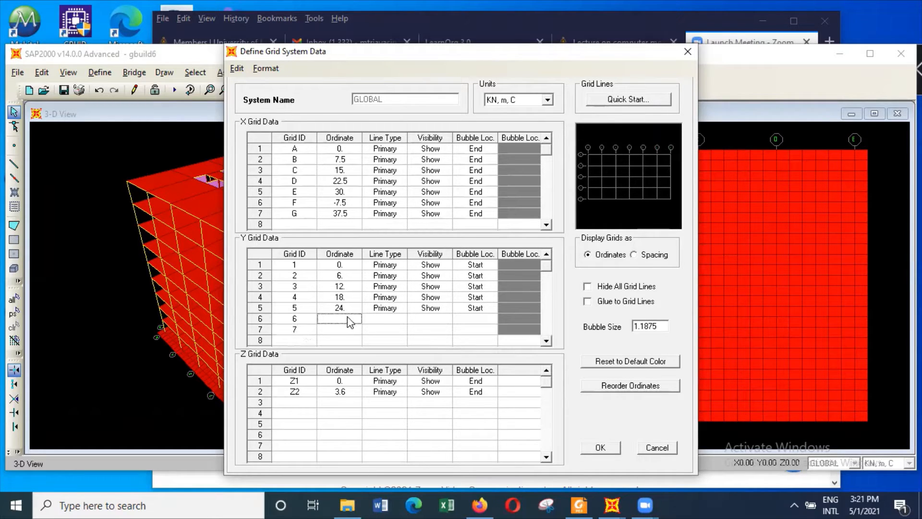
type("-6")
left_click(338, 329)
type("30")
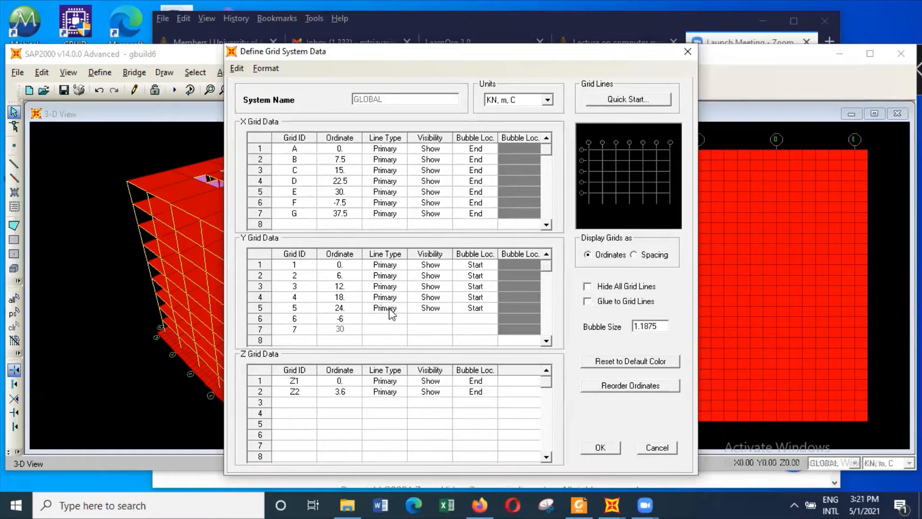
Copy Y grid line 5's line type, visibility and bubble location to lines 6 and 7, and accept the grid changes
left_click_drag(387, 309, 459, 312)
right_click(467, 313)
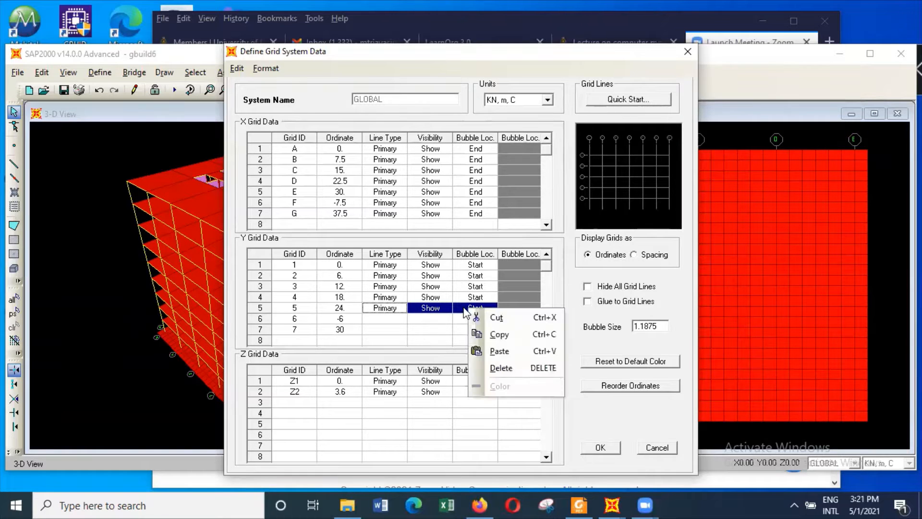
left_click(503, 339)
left_click(396, 319)
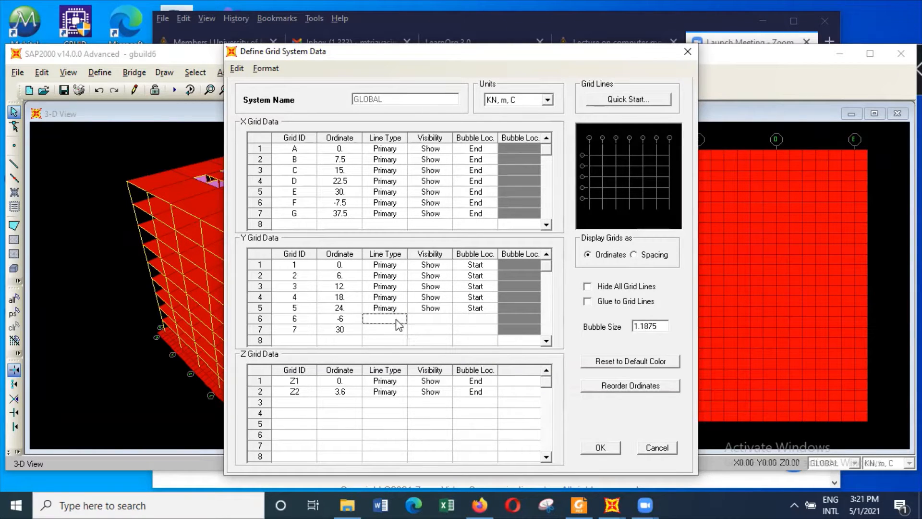
right_click(399, 323)
left_click(435, 363)
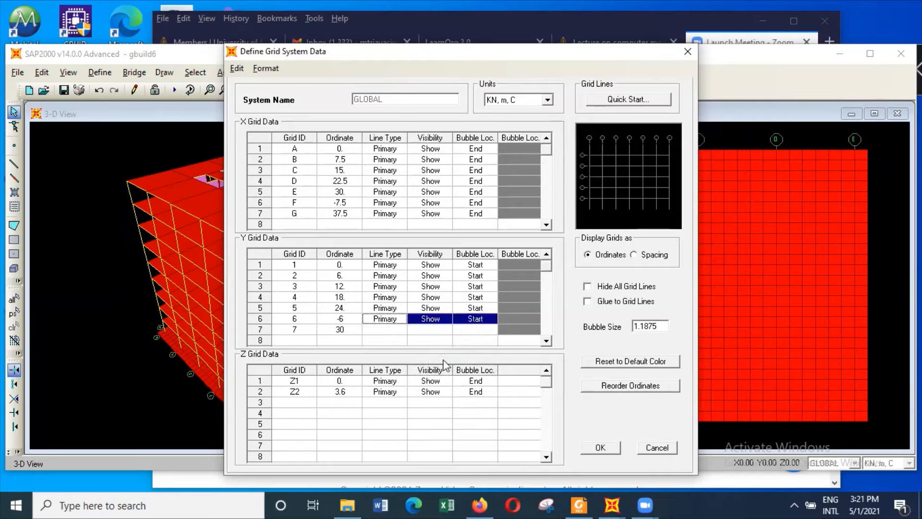
right_click(401, 330)
left_click(434, 372)
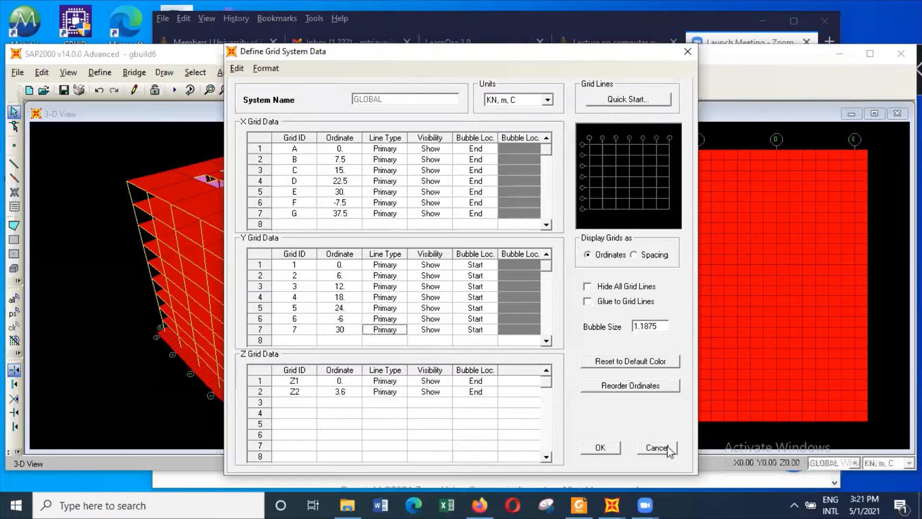
left_click(616, 447)
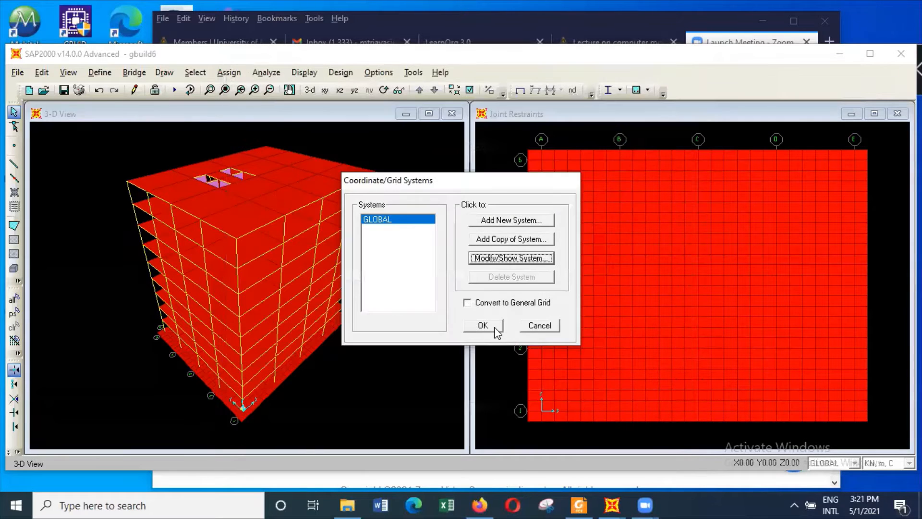
left_click(495, 327)
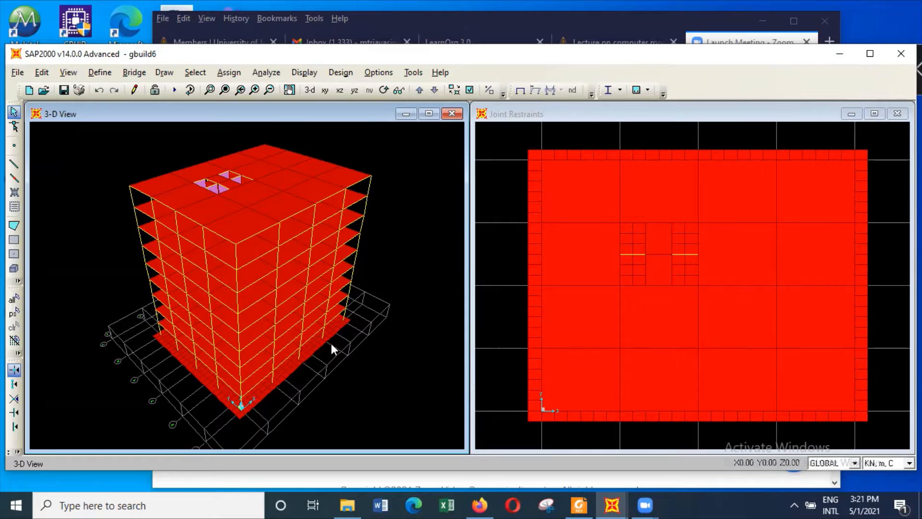
Add X grid line H with an ordinate of -15 m to the GLOBAL grid system
left_click(97, 73)
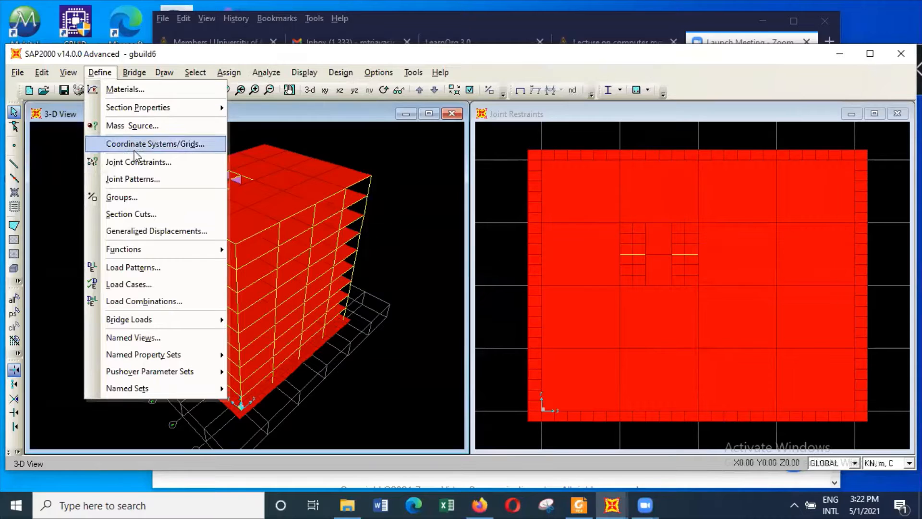
left_click(146, 146)
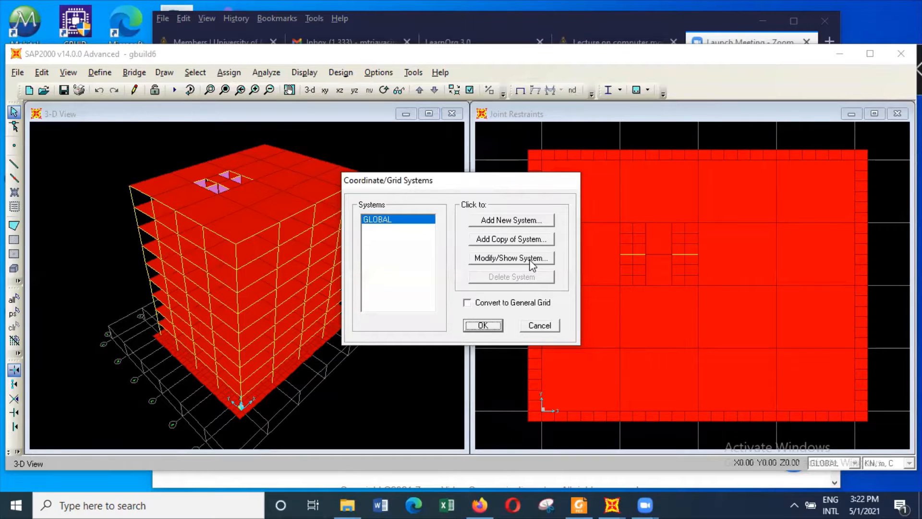
left_click(531, 260)
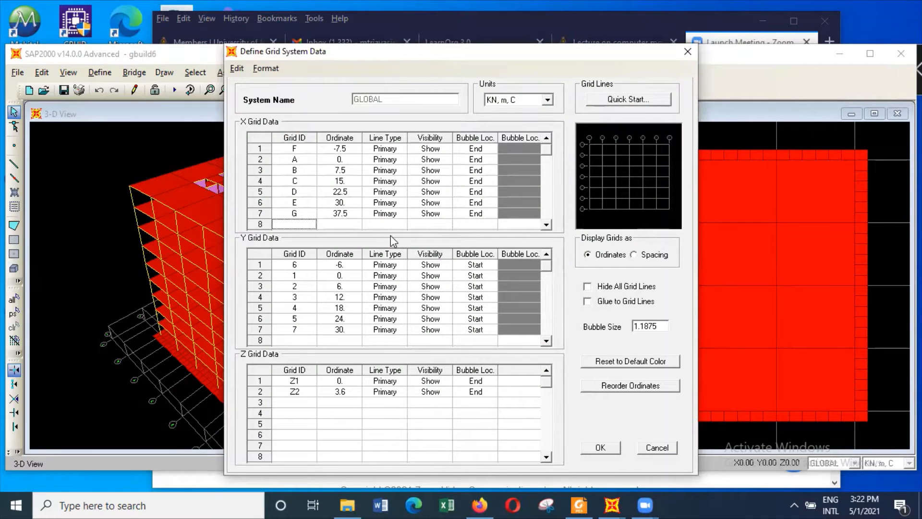
type("H")
left_click(353, 224)
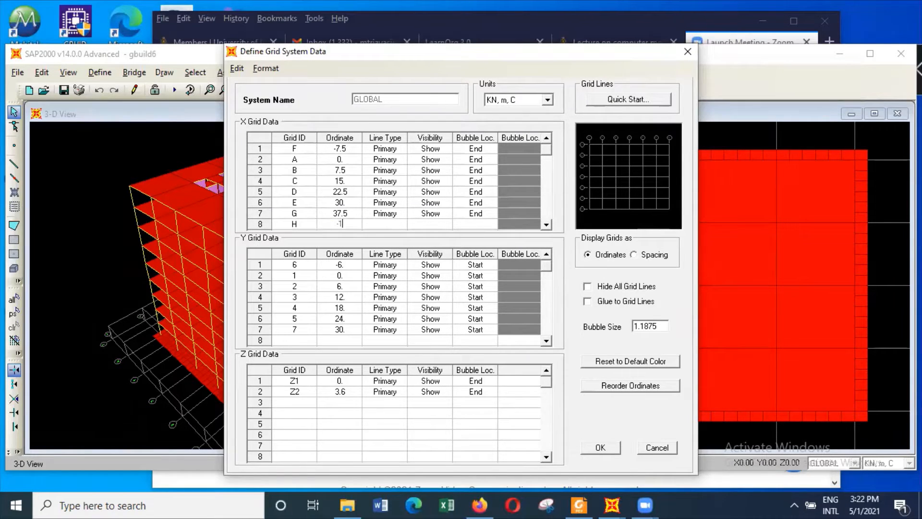
type("-15")
Add X grid line J with an ordinate of 45 m
left_click(546, 224)
left_click(546, 225)
left_click(546, 224)
left_click(546, 224)
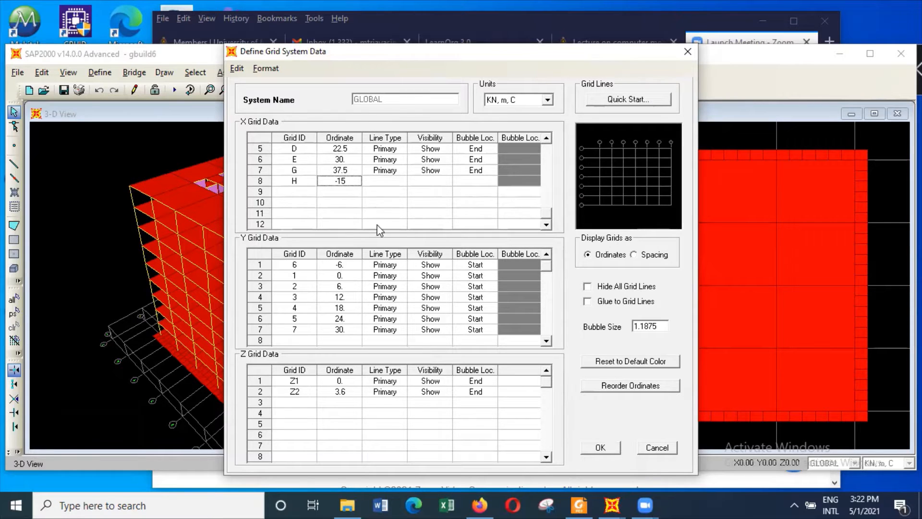
left_click(298, 191)
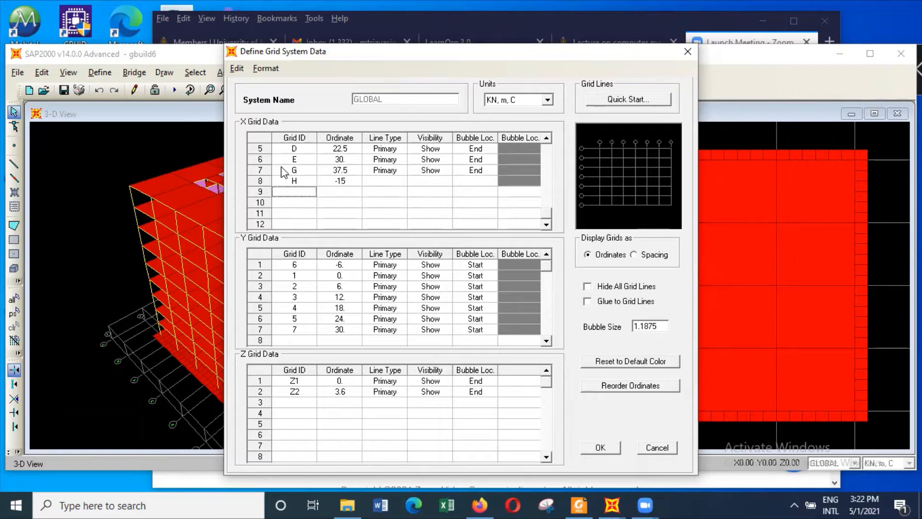
type("J")
left_click(347, 191)
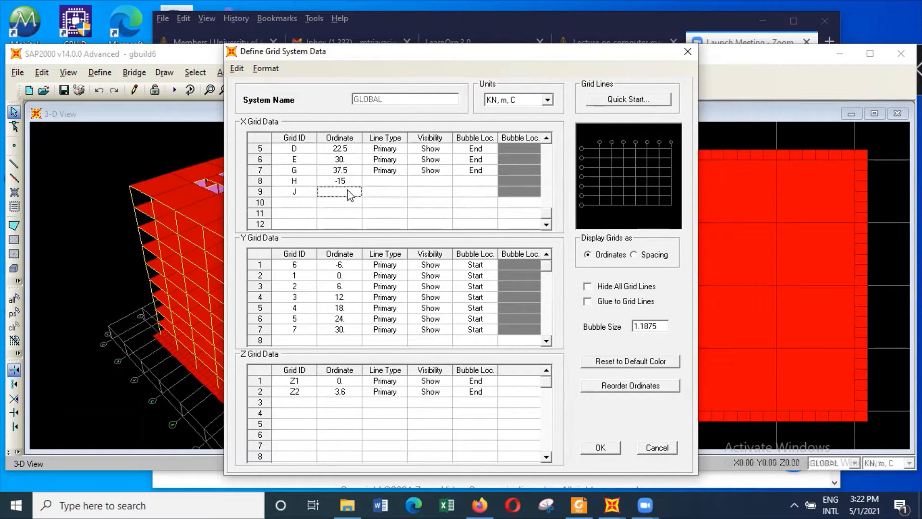
type("45")
Copy X grid line G's line type, visibility and bubble location settings to grid lines H and J
left_click(388, 174)
left_click_drag(431, 175, 465, 181)
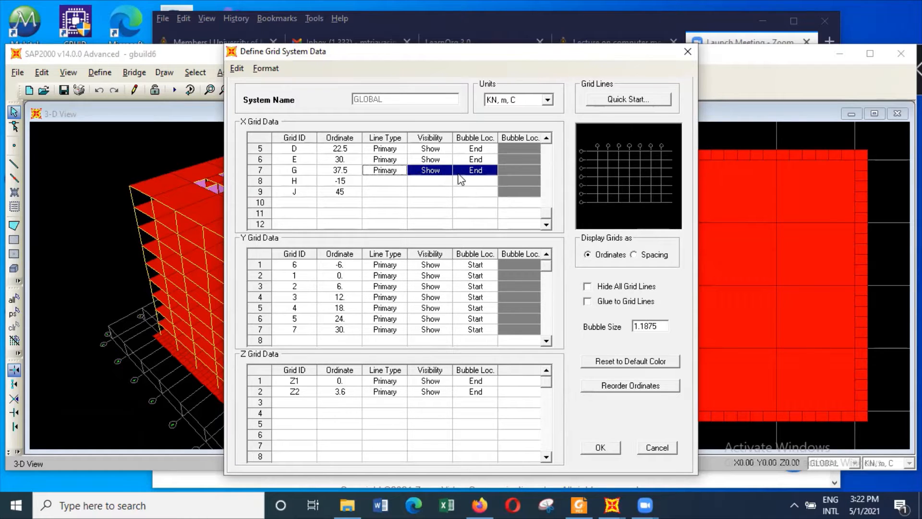
right_click(434, 173)
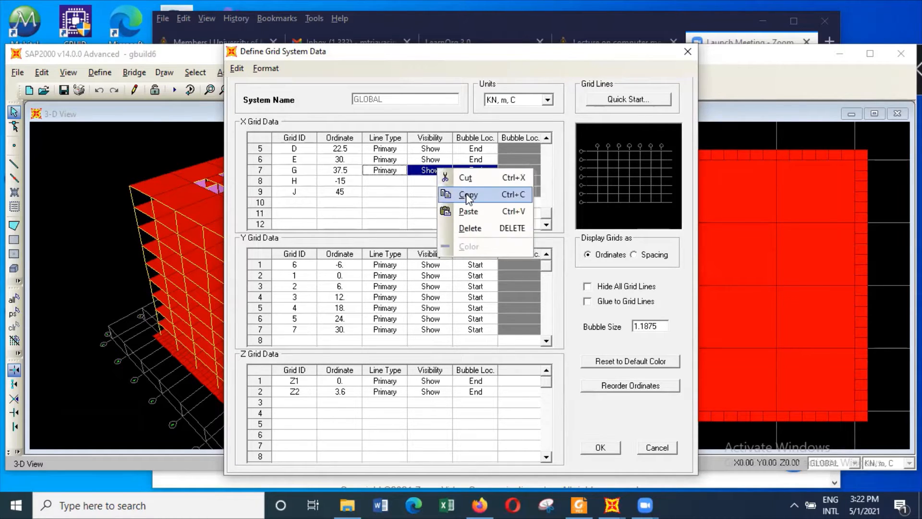
left_click(467, 192)
left_click(402, 185)
right_click(403, 185)
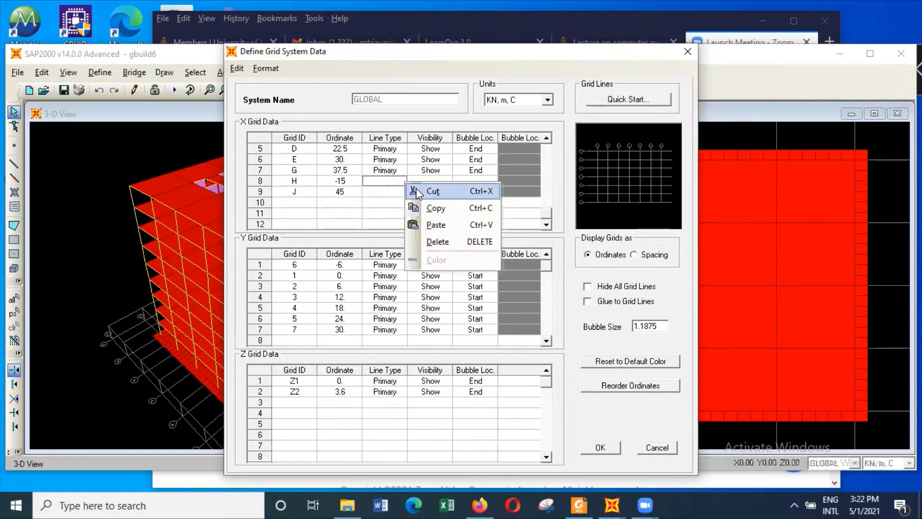
left_click(437, 224)
left_click(387, 192)
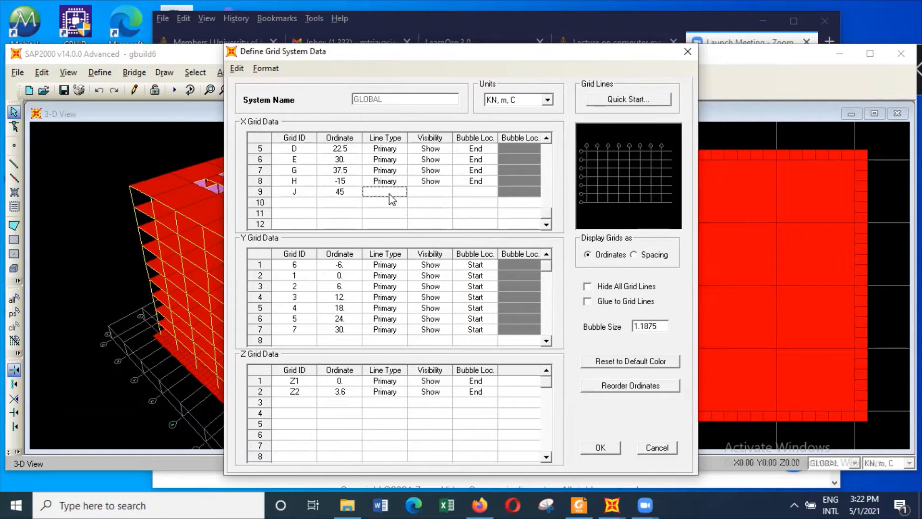
right_click(392, 193)
left_click(421, 236)
Add Y grid lines 8 and 9 with ordinates -12 m and 36 m
left_click(309, 341)
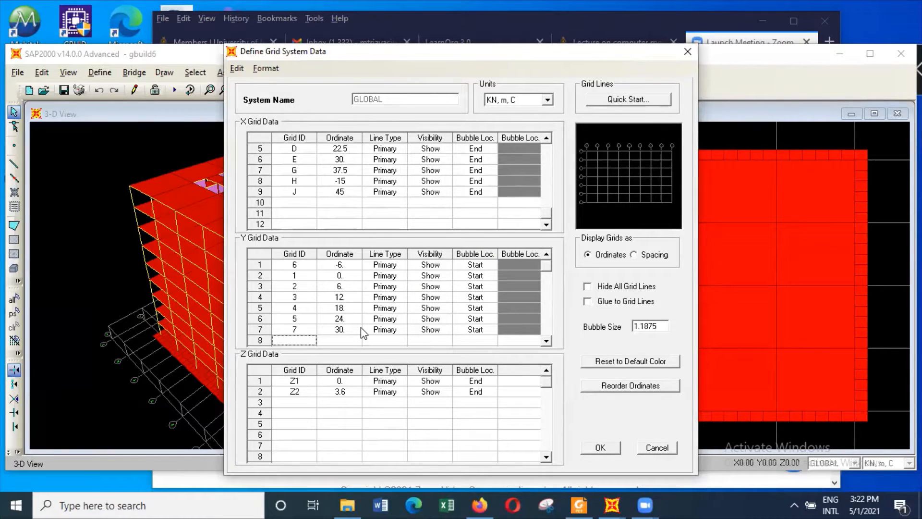
type("8")
scroll(549, 342, "down", 2)
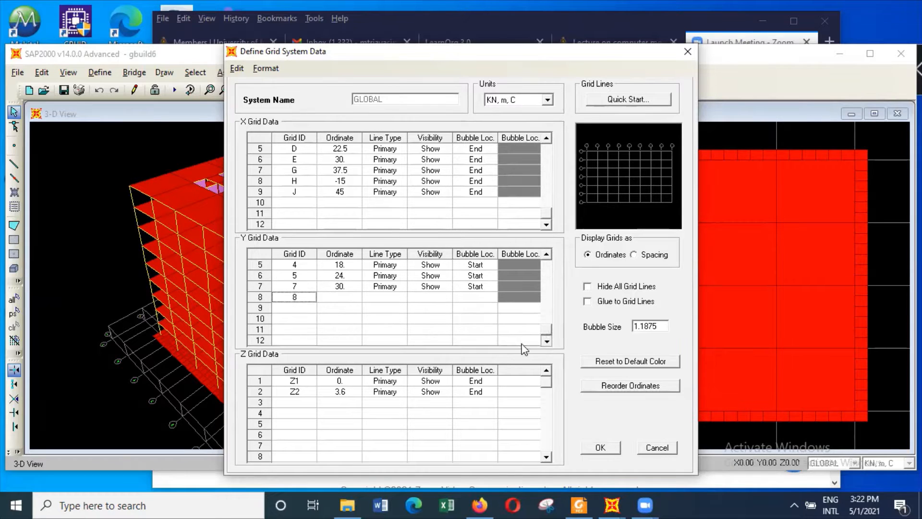
left_click(304, 308)
left_click(347, 298)
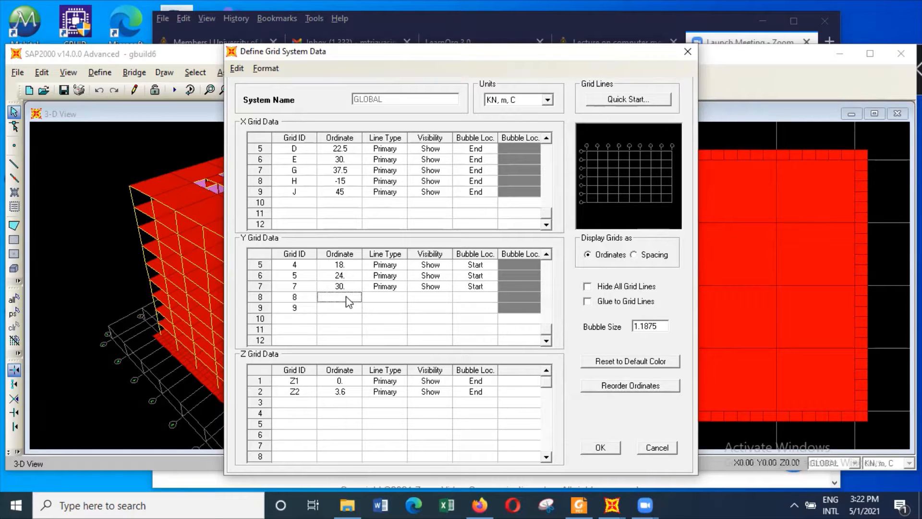
type("-12")
left_click(345, 309)
type("36")
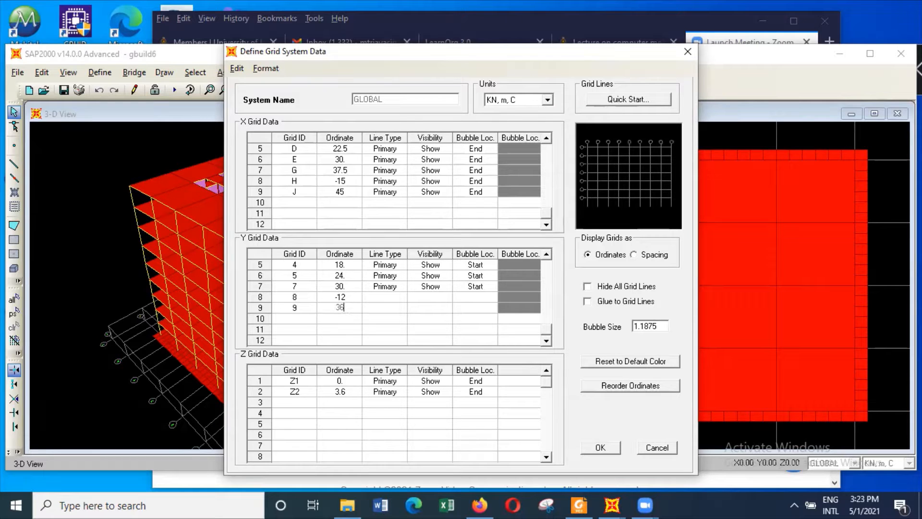
Copy Y grid line 7's line type, visibility and bubble location to lines 8 and 9, and accept the grid changes
left_click_drag(385, 287, 472, 289)
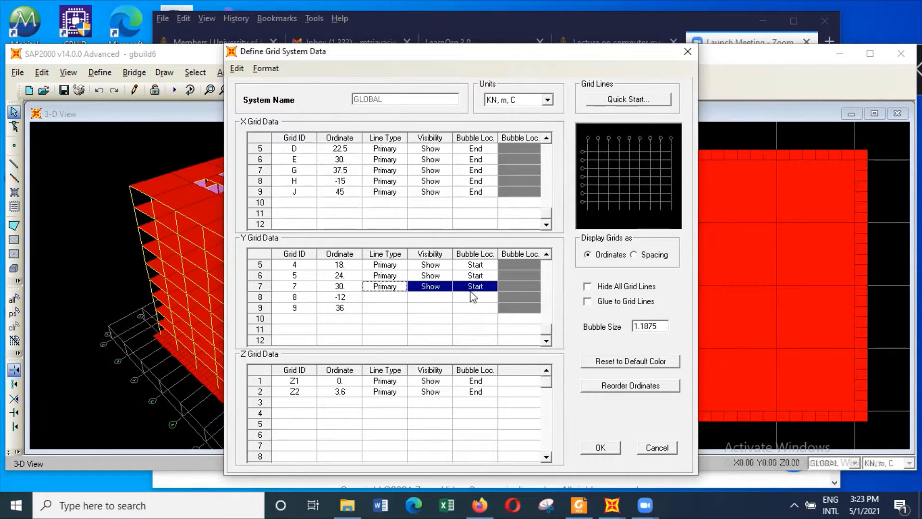
right_click(473, 292)
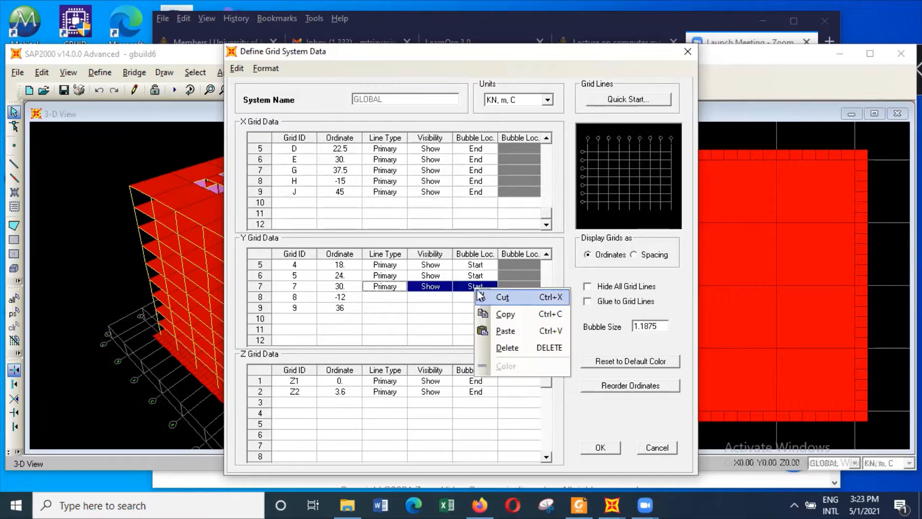
left_click(504, 313)
right_click(391, 301)
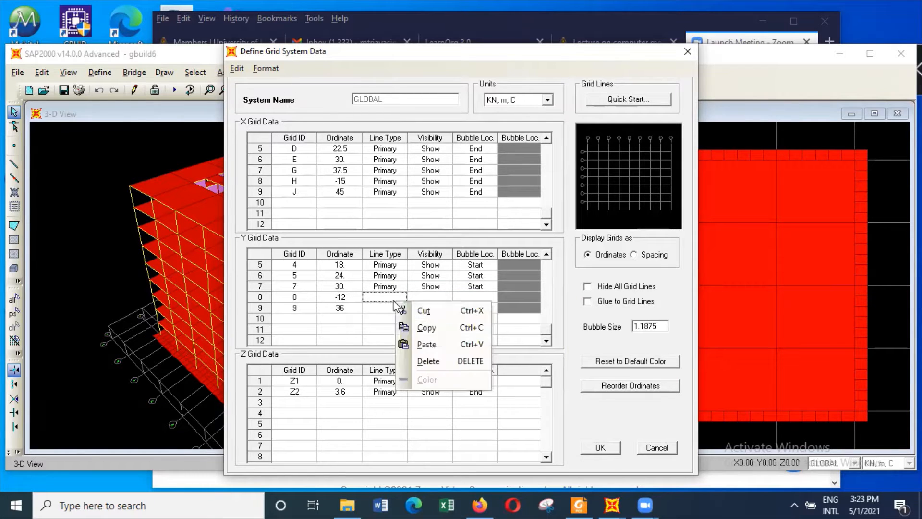
left_click(398, 334)
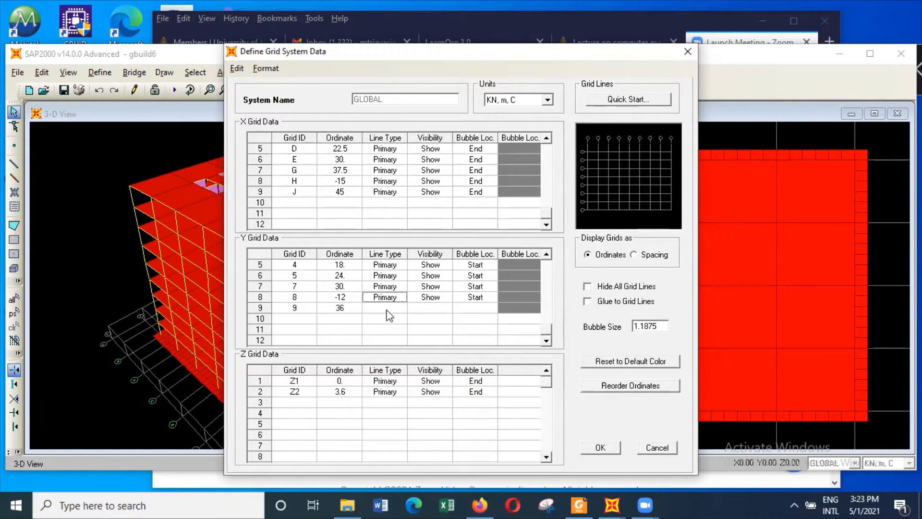
left_click(392, 309)
right_click(392, 310)
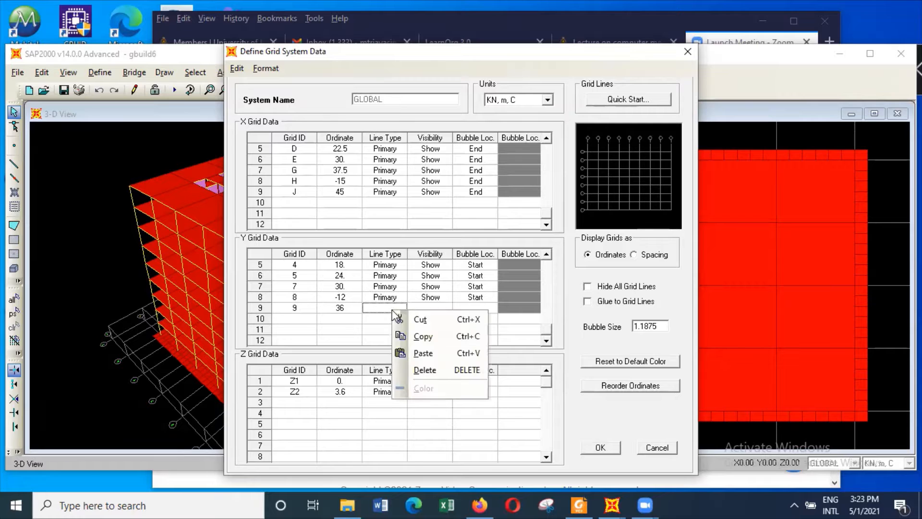
left_click(423, 352)
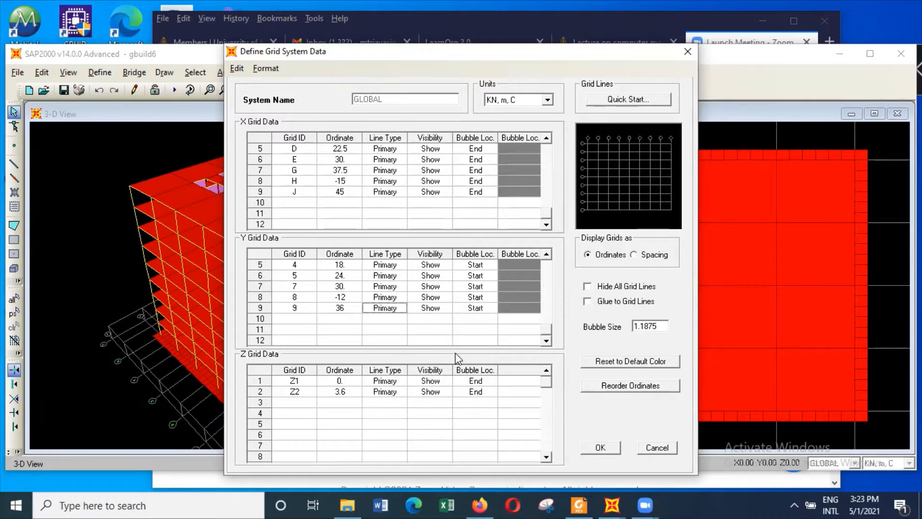
left_click(603, 446)
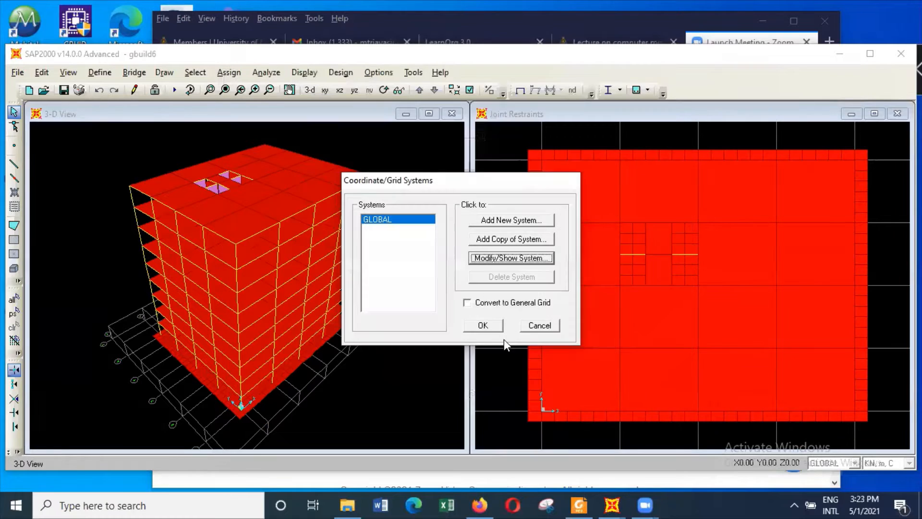
left_click(482, 325)
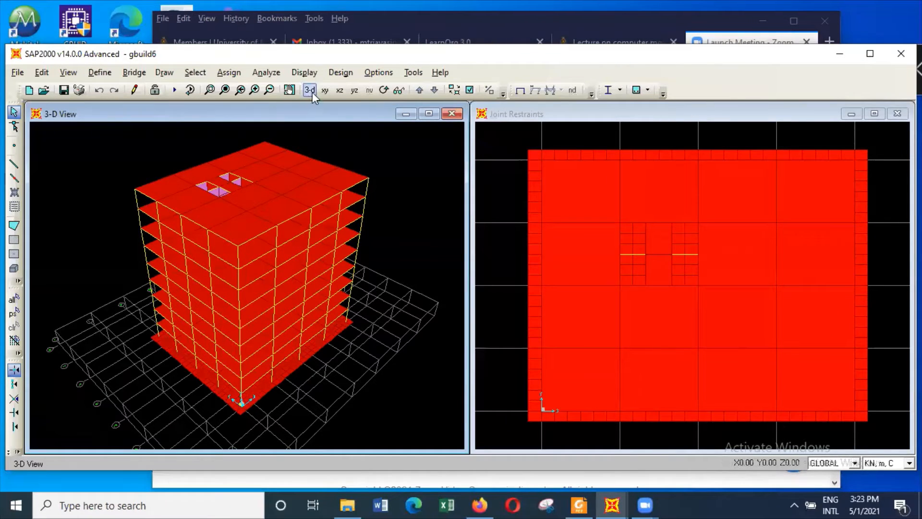
Set the 3-D view to the XZ direction with a reduced aperture, and switch the Joint Restraints plan view to 3D
left_click(68, 73)
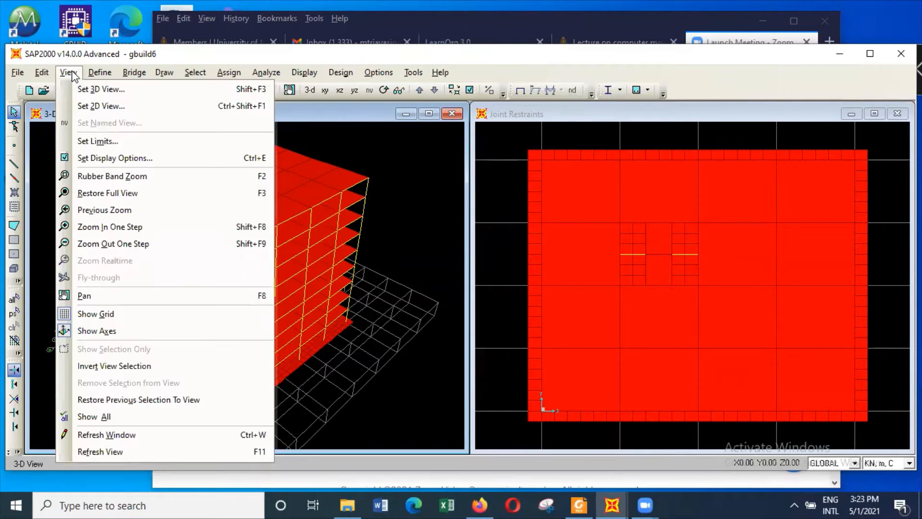
left_click(101, 89)
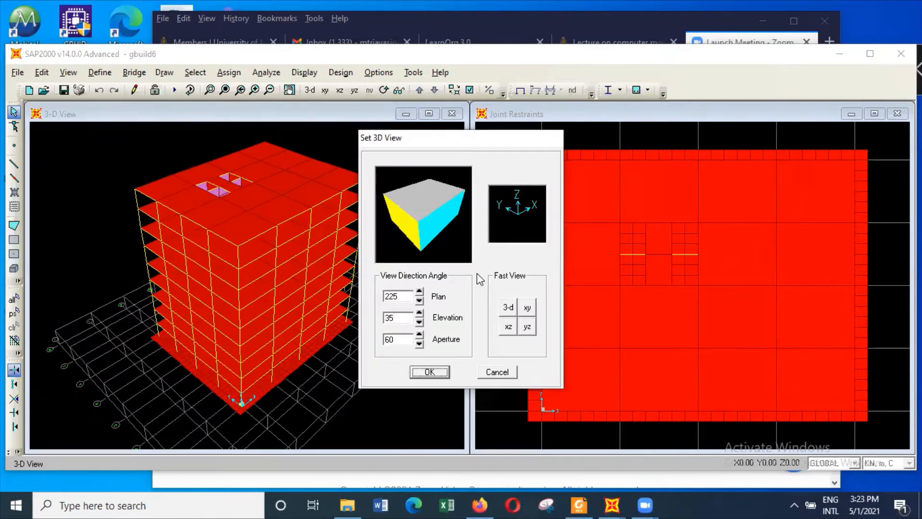
left_click(508, 327)
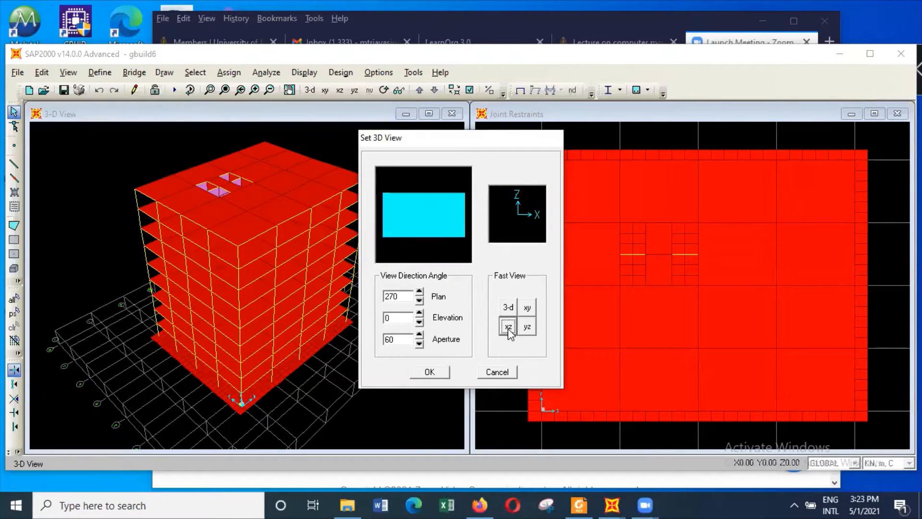
left_click(420, 344)
left_click(441, 374)
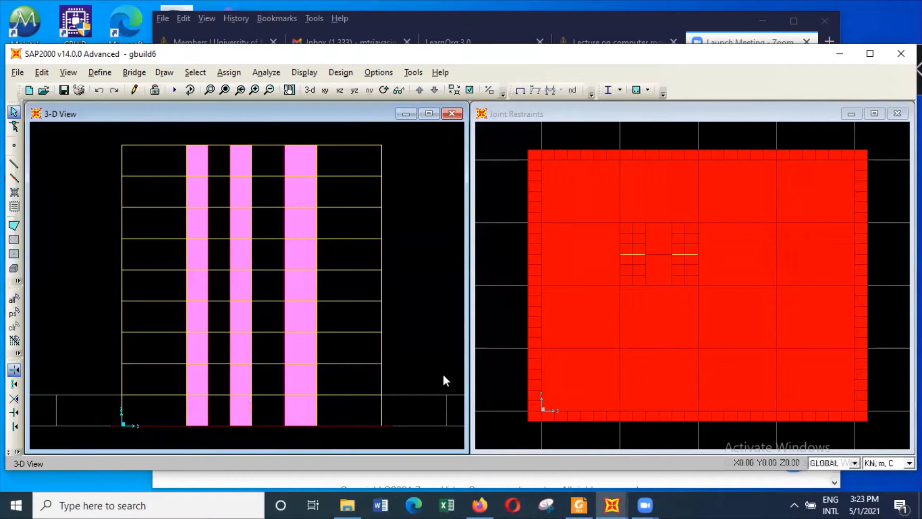
left_click(495, 365)
left_click(310, 89)
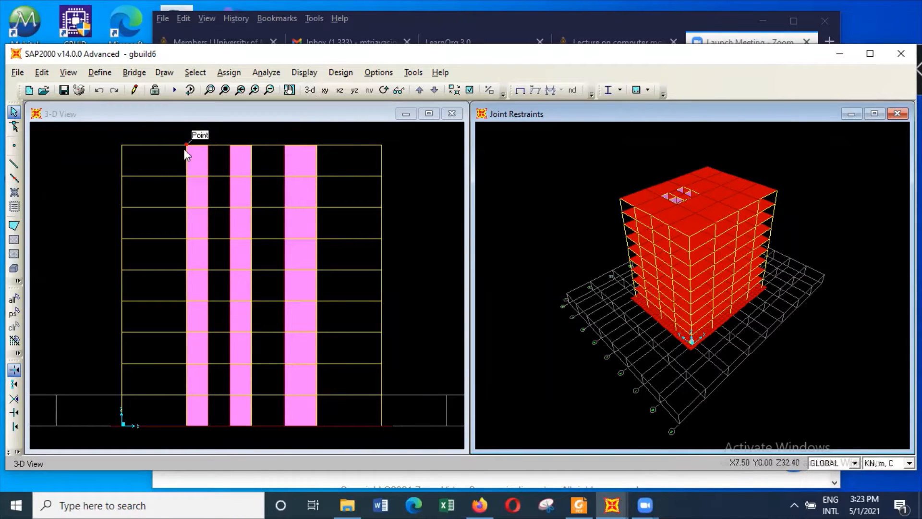
Select the whole building in the XZ view and replicate it once with dx 0 and dz 10 m, deleting the original objects
left_click_drag(80, 131, 423, 439)
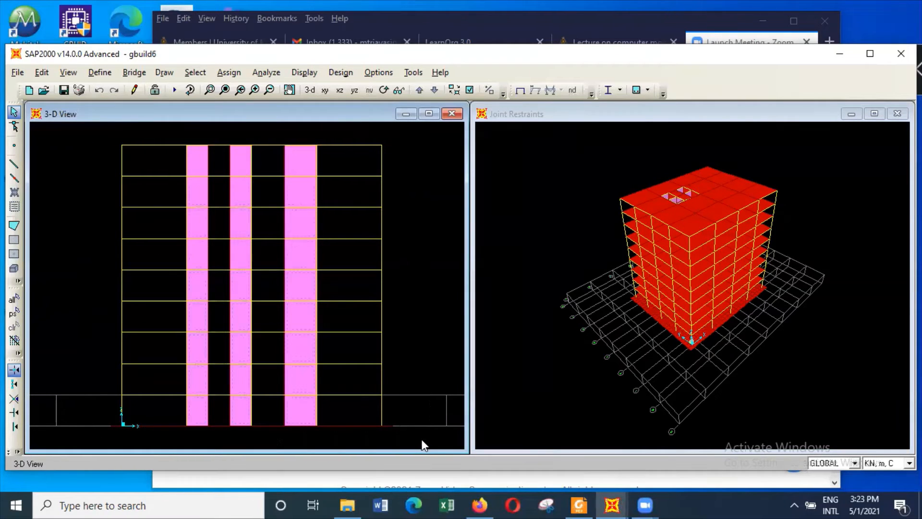
left_click(48, 73)
mouse_move(77, 287)
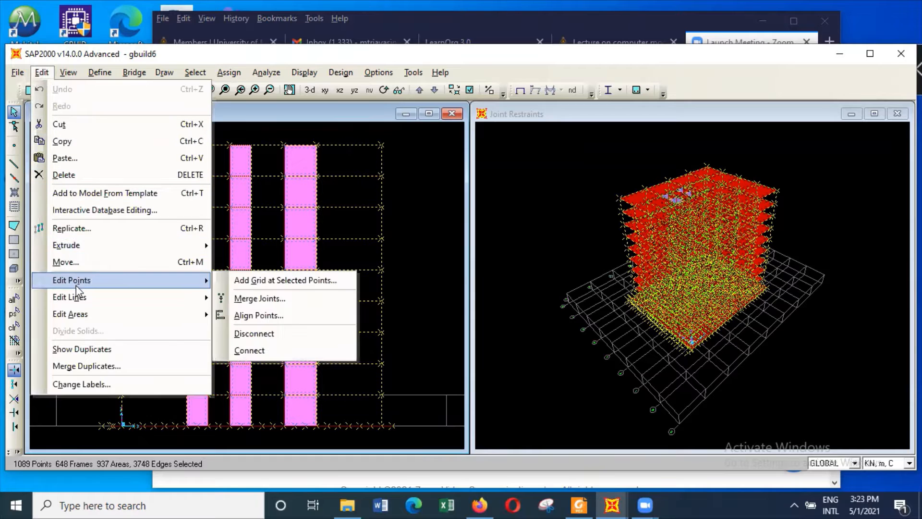
left_click(82, 229)
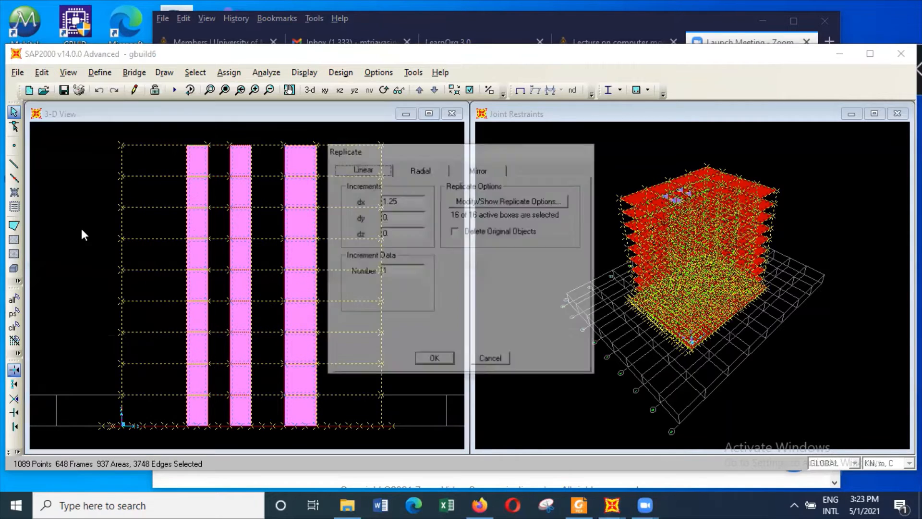
left_click(410, 198)
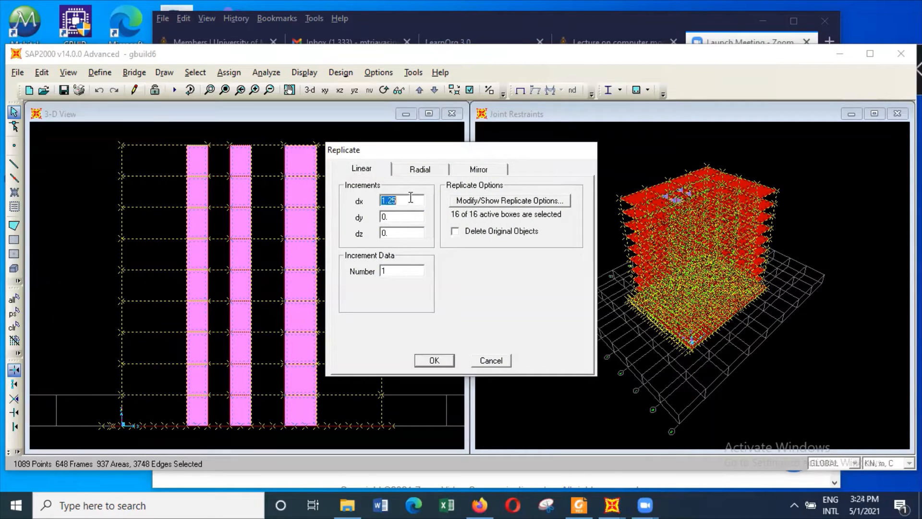
type("0")
left_click(411, 231)
type("10")
left_click(455, 232)
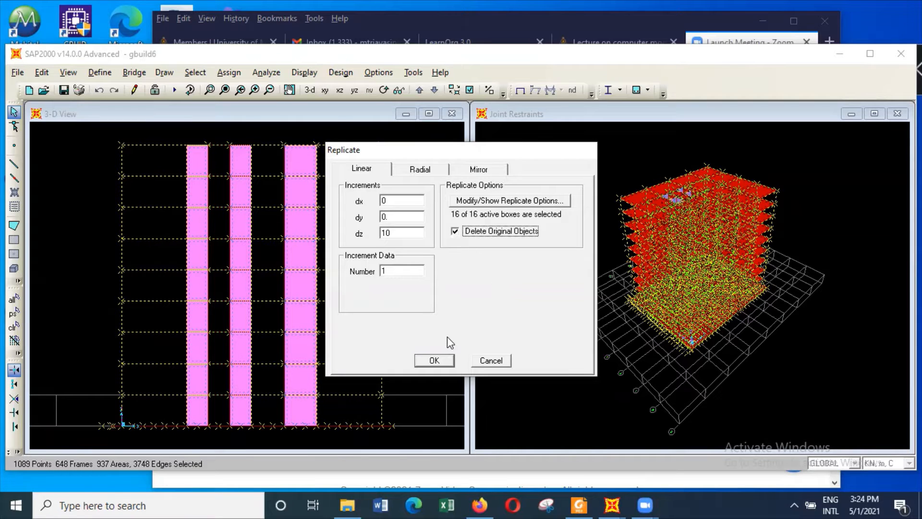
left_click(445, 361)
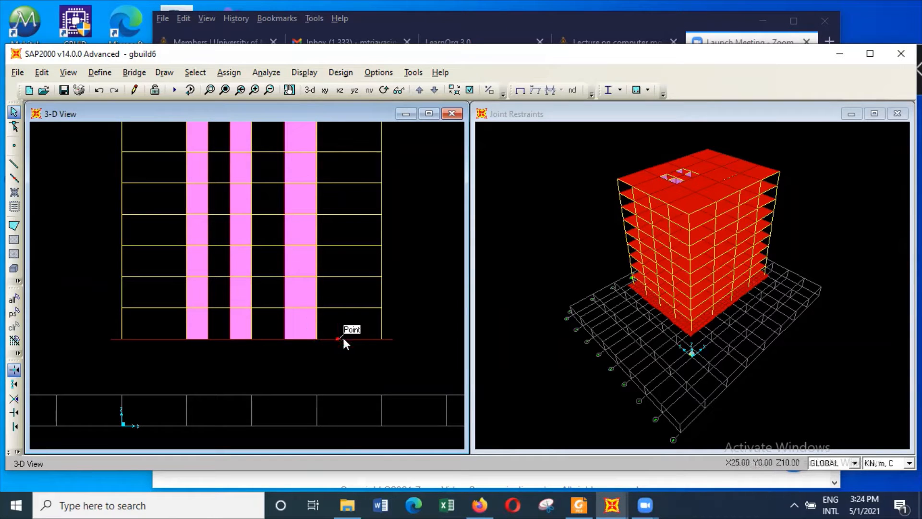
Open the raft1500 shell area section for modification and rename it raft1200
left_click(104, 73)
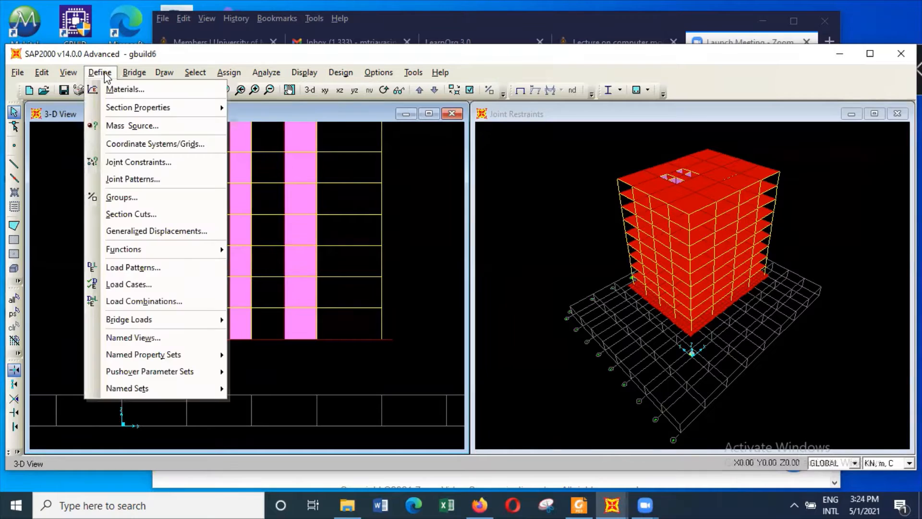
mouse_move(131, 108)
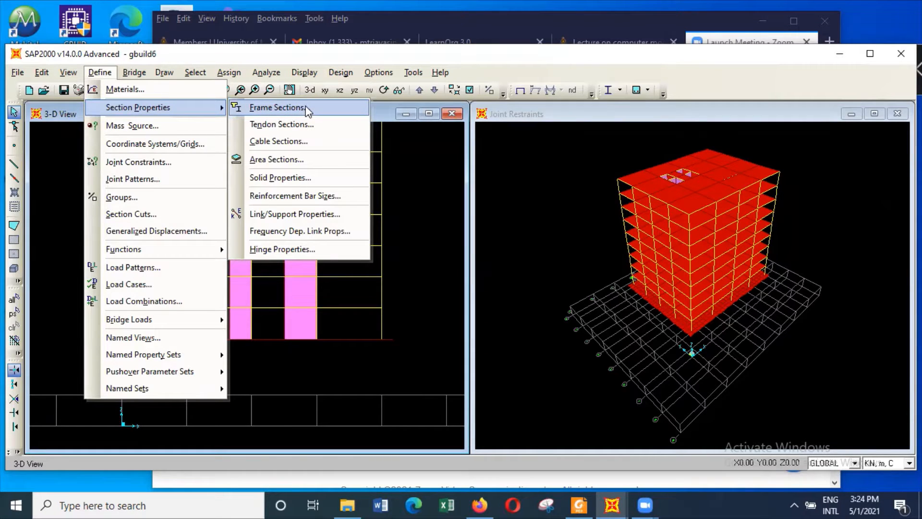
left_click(313, 159)
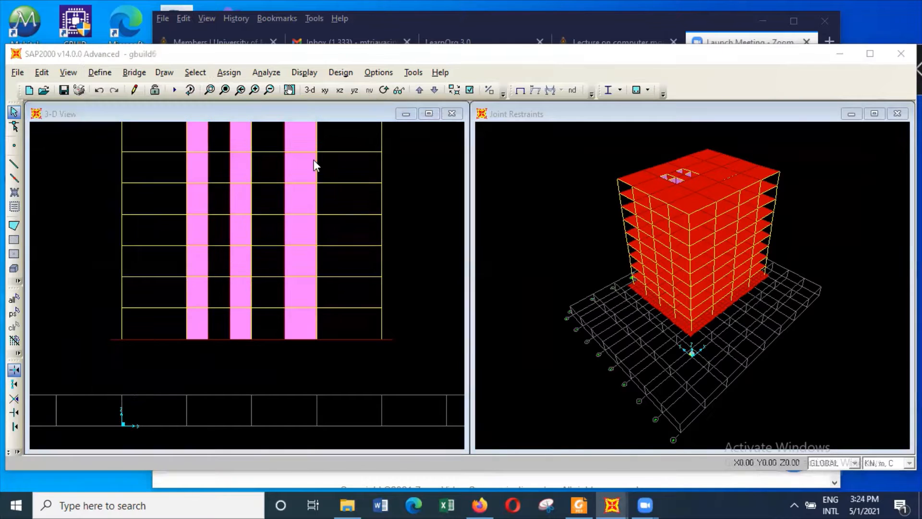
left_click(397, 227)
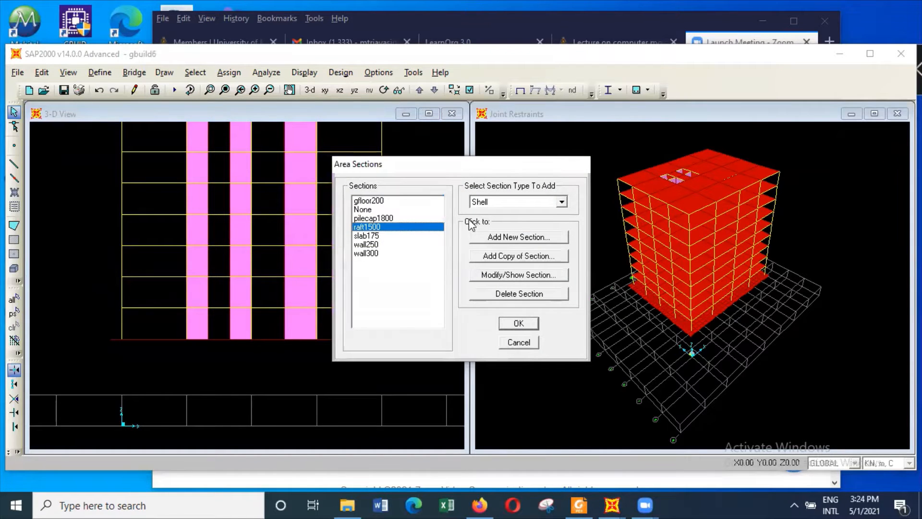
left_click(540, 273)
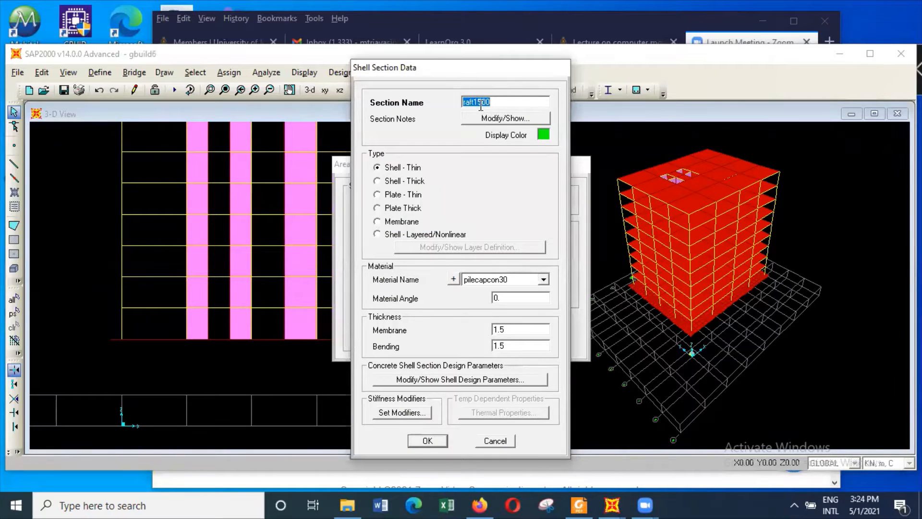
left_click(481, 102)
key("BackSpace")
type("2")
key("BackSpace")
type("2")
Set the raft section's membrane and bending thickness to 1.2 m and accept the area section changes
double_click(520, 329)
left_click(519, 329)
key("BackSpace")
type("2")
double_click(517, 344)
left_click(516, 344)
key("BackSpace")
type("2")
left_click(427, 441)
left_click(531, 322)
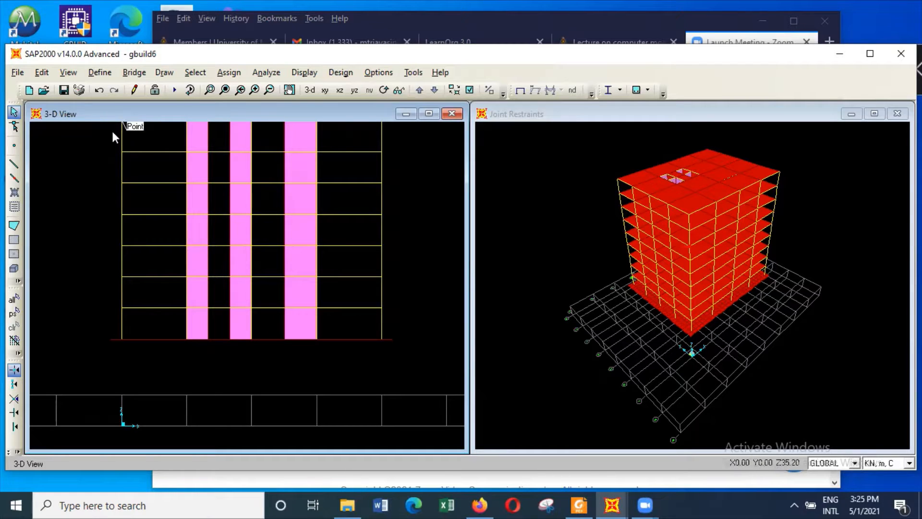
Start a new material definition with the material type Other and name it soil1
left_click(103, 75)
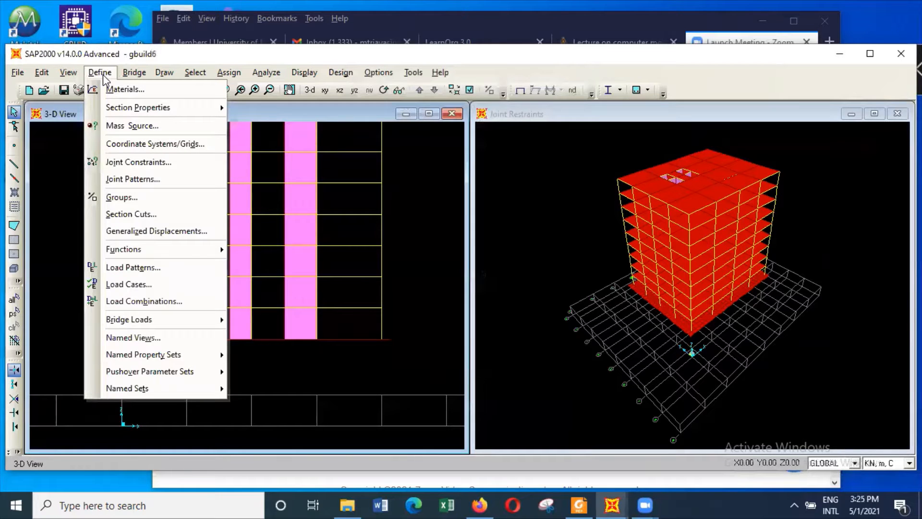
left_click(125, 88)
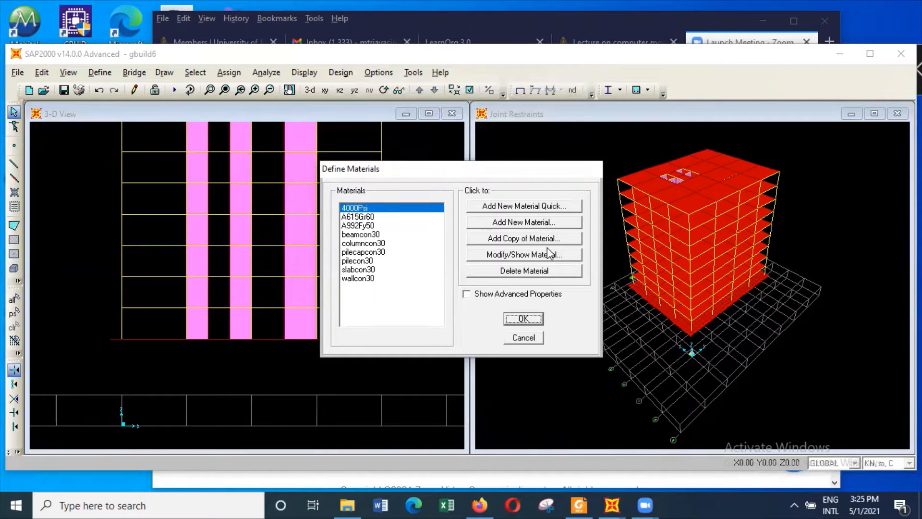
left_click(547, 255)
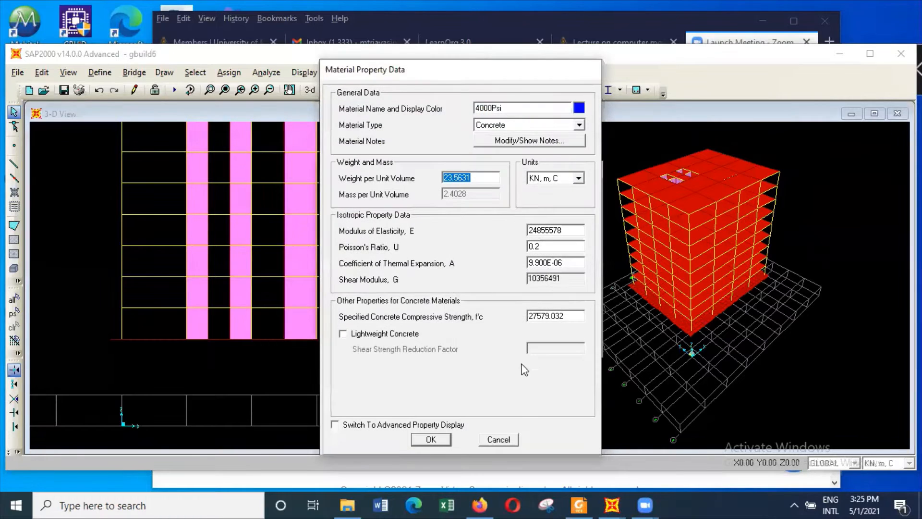
left_click(515, 438)
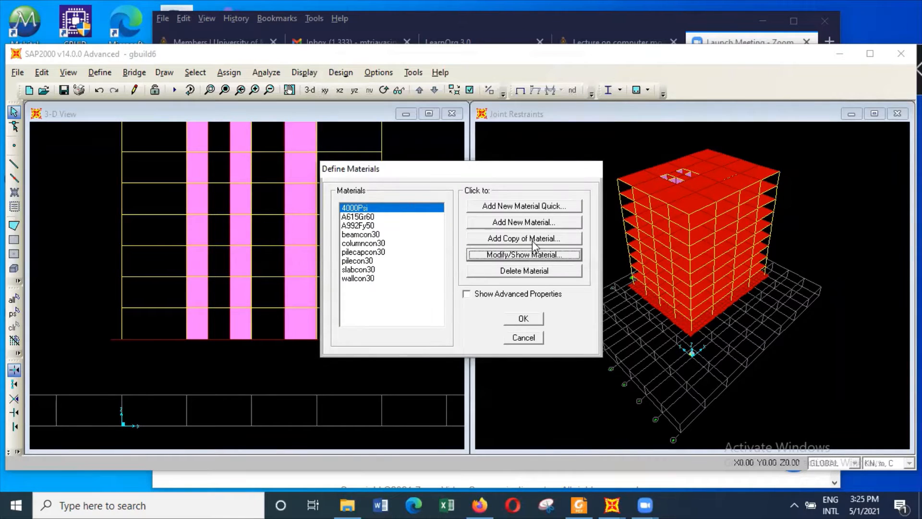
left_click(524, 223)
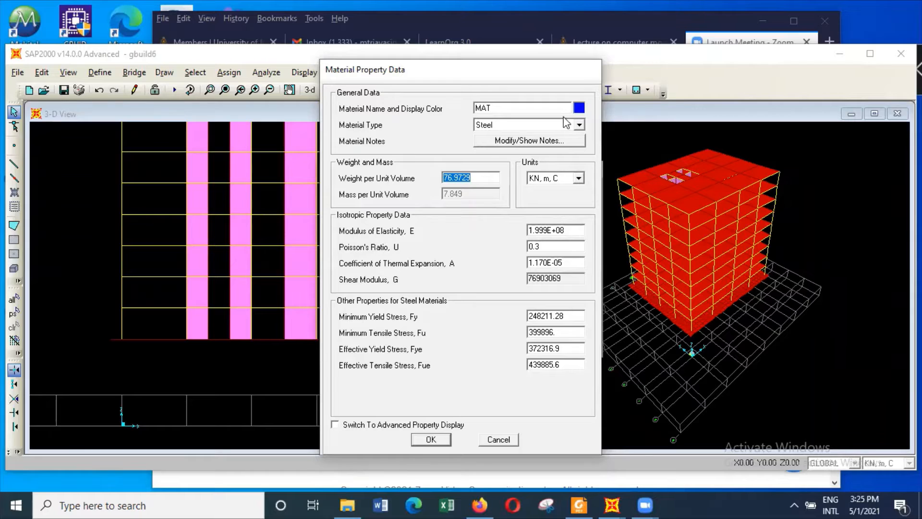
left_click(579, 126)
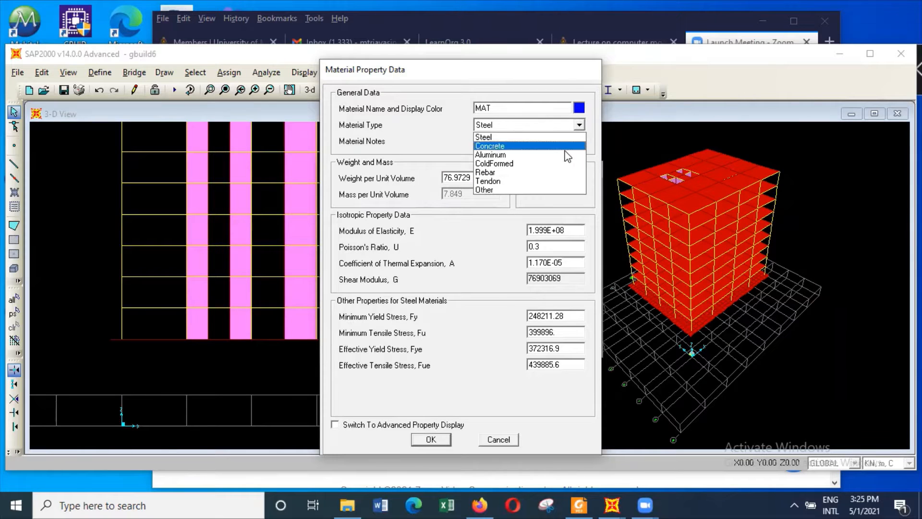
left_click(559, 190)
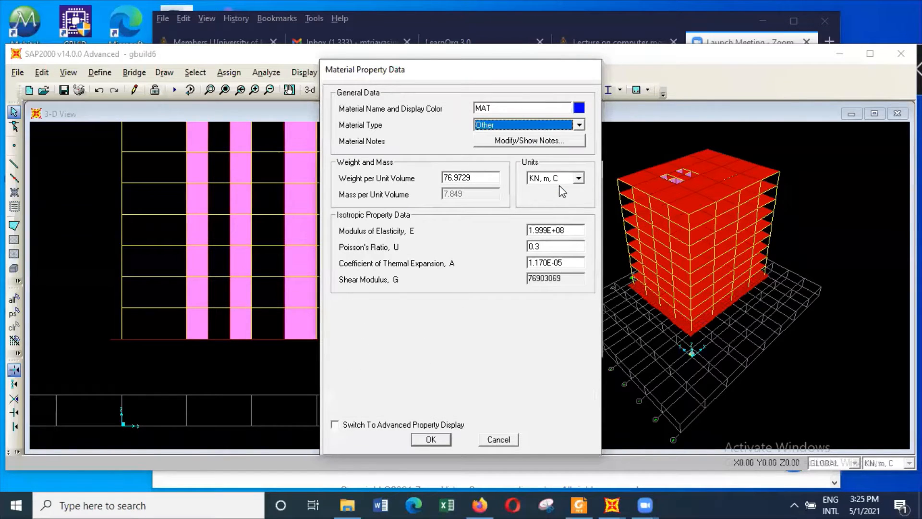
left_click(529, 107)
left_click_drag(529, 105, 463, 98)
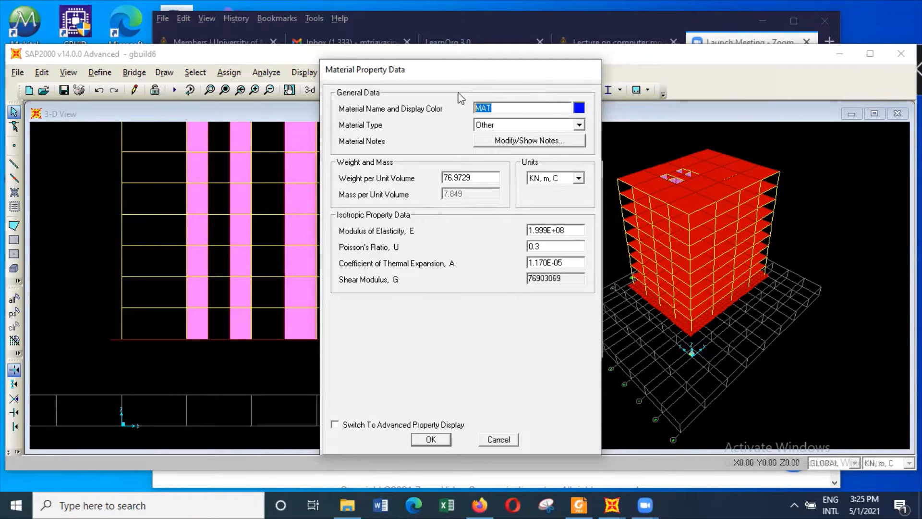
type("soil1")
Switch to foundationmodelling.pdf in Foxit Reader and examine the SPT consistency table and undrained cohesion equation for clayey soils
left_click(579, 504)
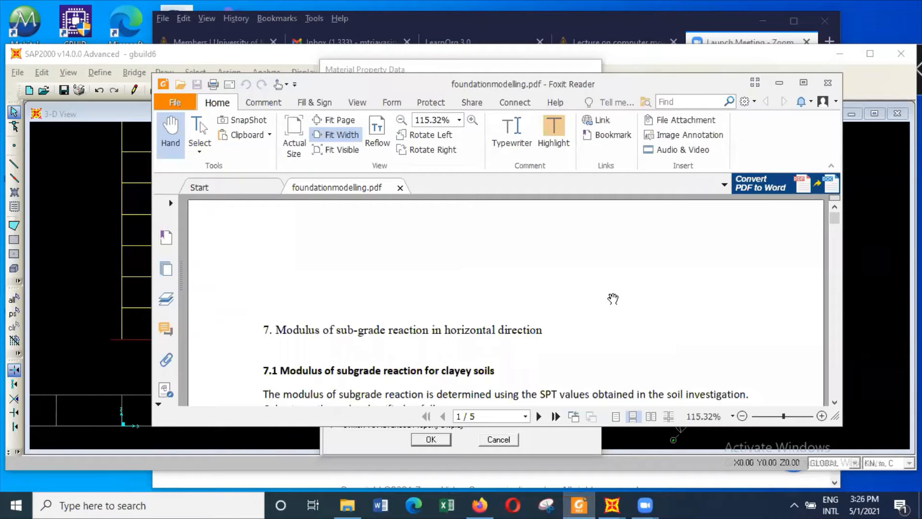
scroll(612, 300, "down", 5)
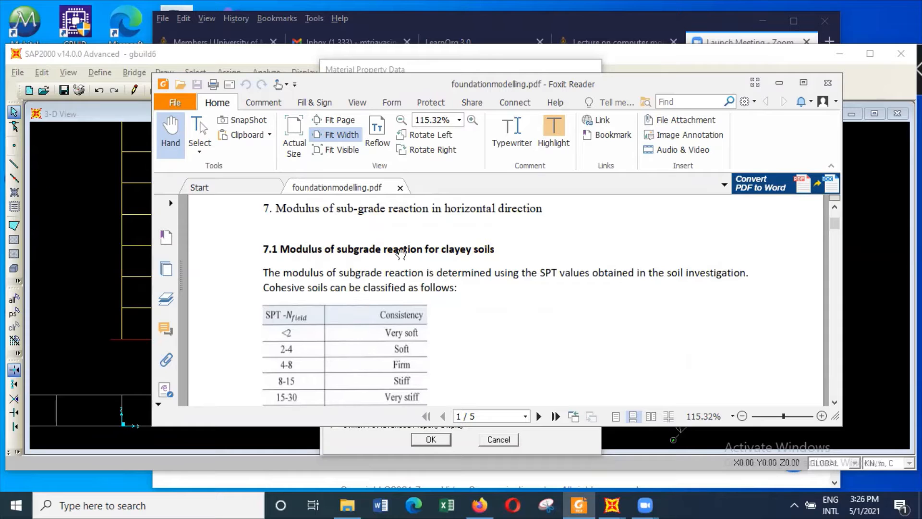
scroll(527, 267, "down", 5)
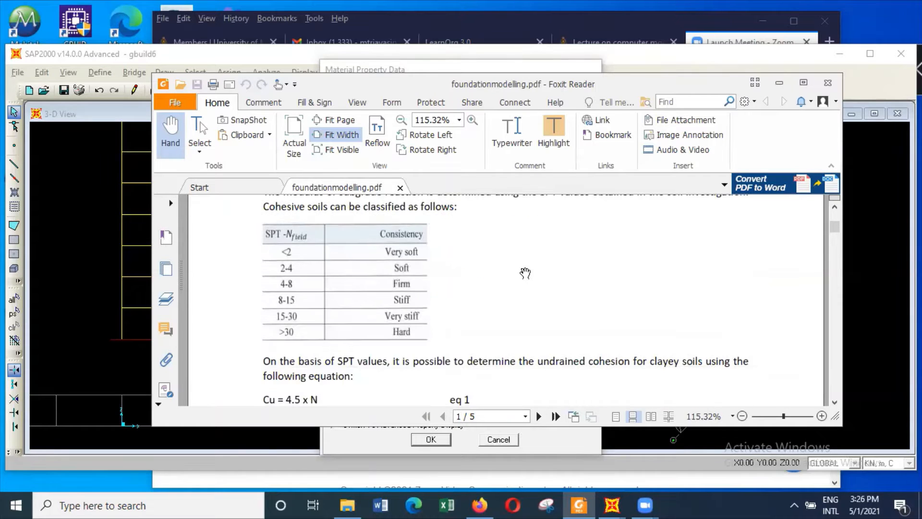
scroll(525, 273, "down", 2)
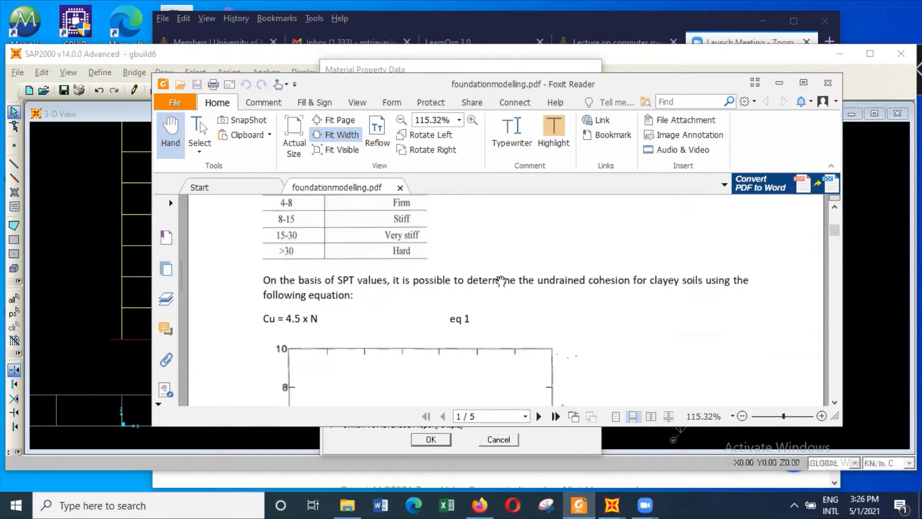
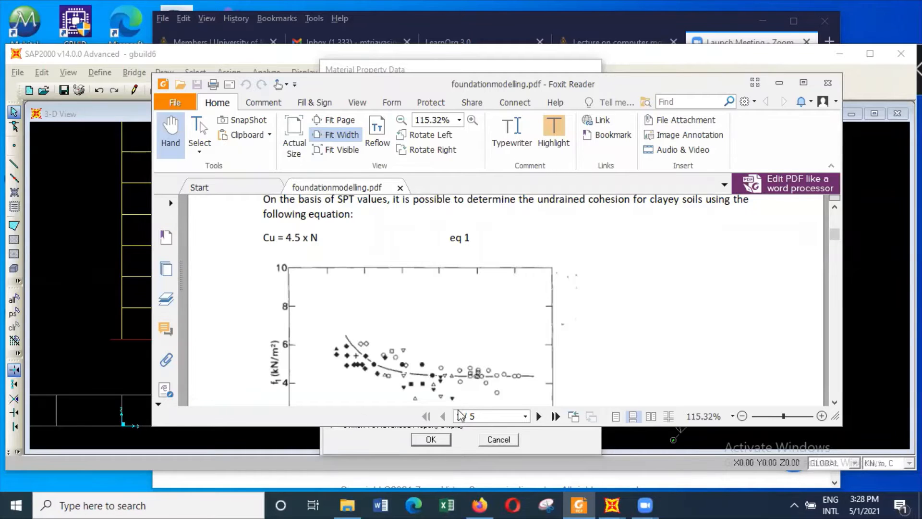
Examine the subgrade reaction modulus equation and the Es/Cu table for clayey soils in the PDF, and switch back to SAP2000
scroll(609, 319, "down", 5)
scroll(611, 321, "down", 6)
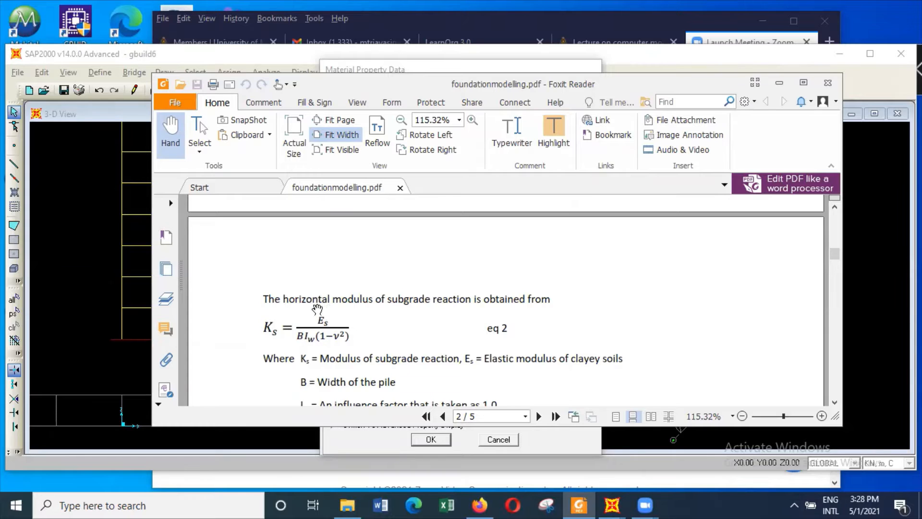
scroll(319, 307, "down", 3)
scroll(328, 307, "down", 3)
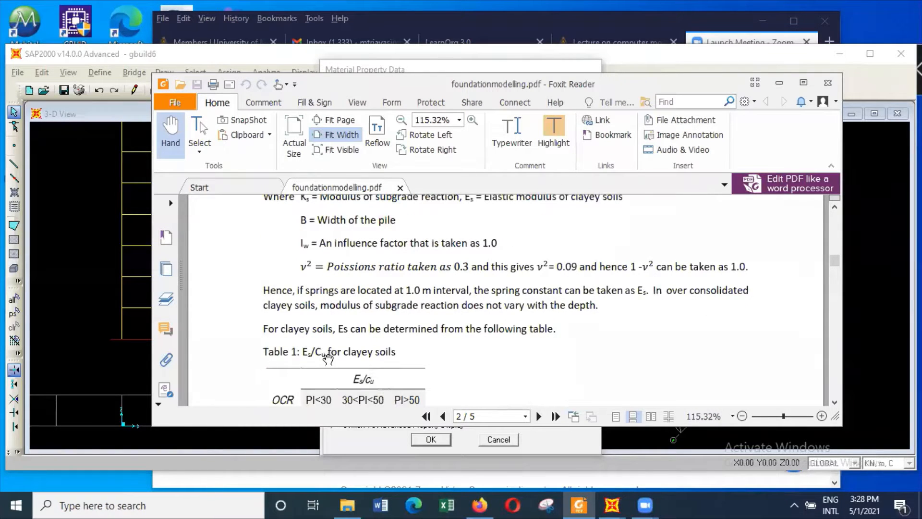
scroll(313, 355, "down", 1)
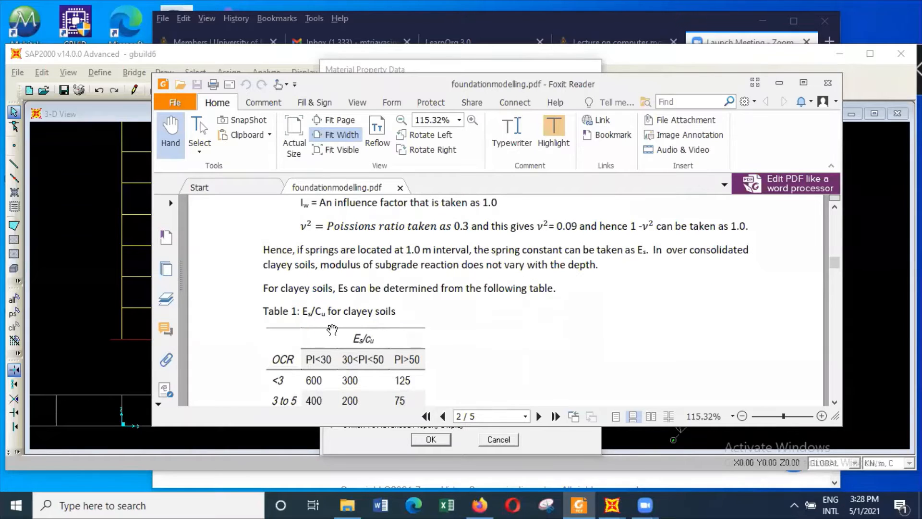
scroll(333, 321, "down", 1)
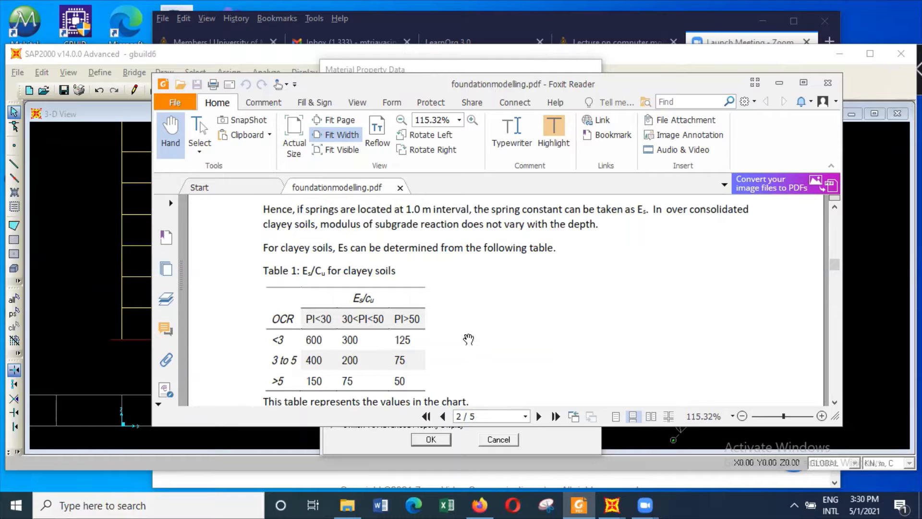
scroll(477, 336, "down", 3)
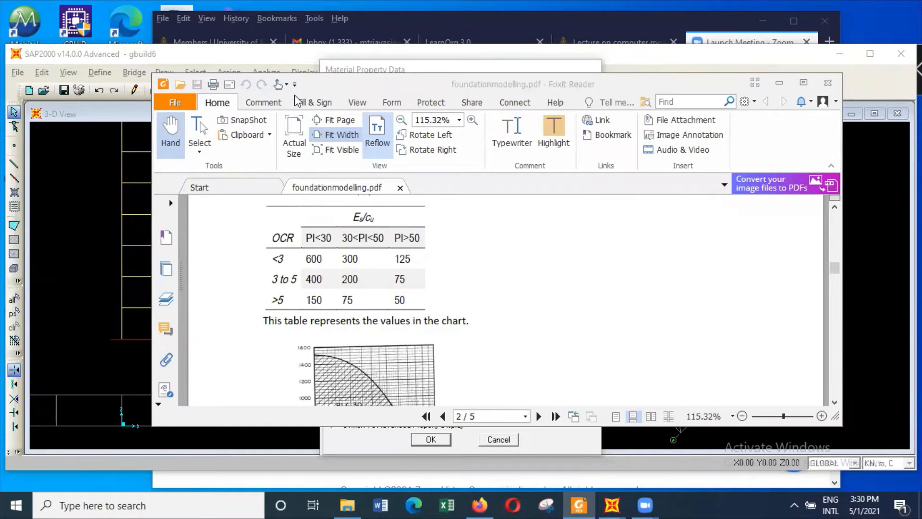
left_click(82, 342)
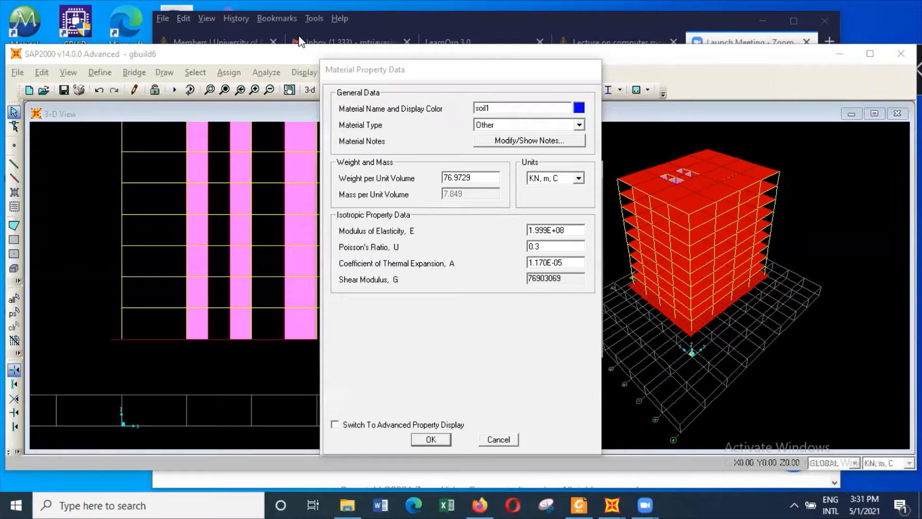
Enter a modulus of elasticity of 32400 and a weight per unit volume of 18 for the soil1 material
left_click(545, 391)
double_click(570, 228)
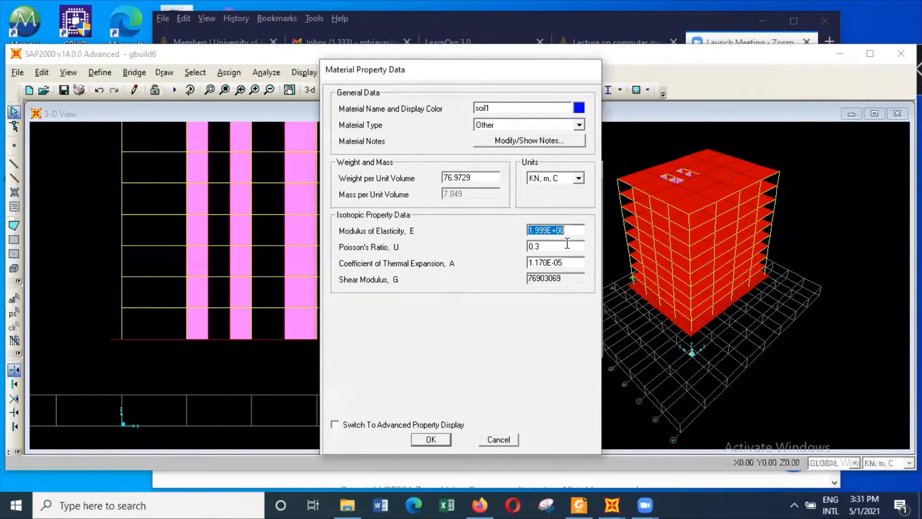
type("32400")
left_click(481, 174)
type("18")
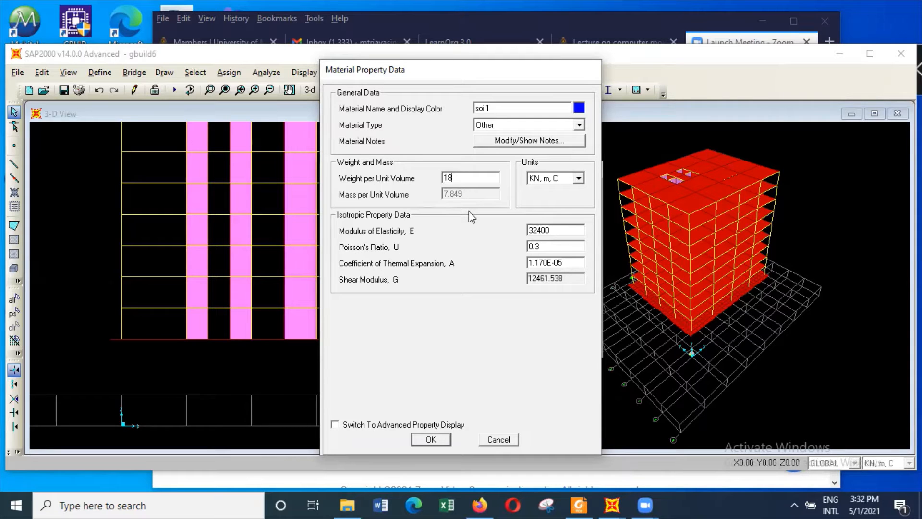
Switch to the advanced property display, name the new material lateritesoil1 and set its material type to Other
left_click(382, 424)
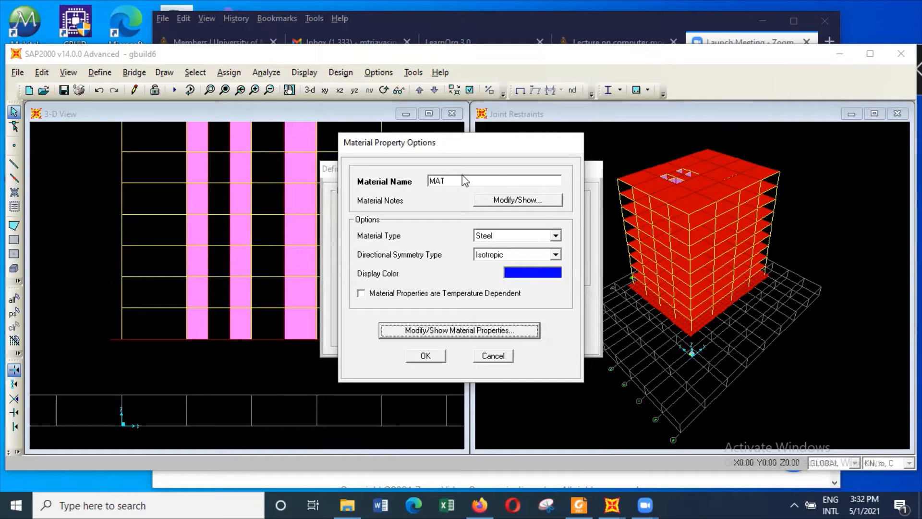
left_click_drag(448, 181, 411, 171)
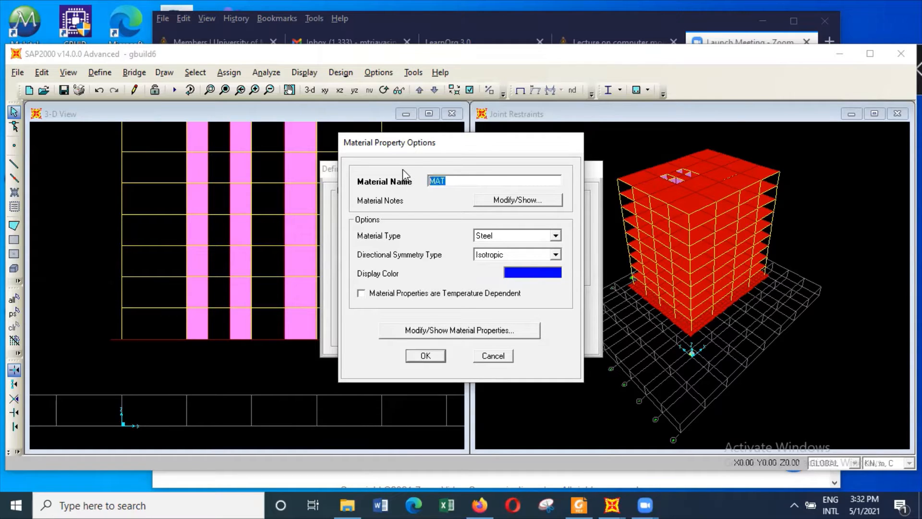
type("laterite so")
key("BackSpace")
key("BackSpace")
key("BackSpace")
key("BackSpace")
type("esoil1")
left_click(556, 236)
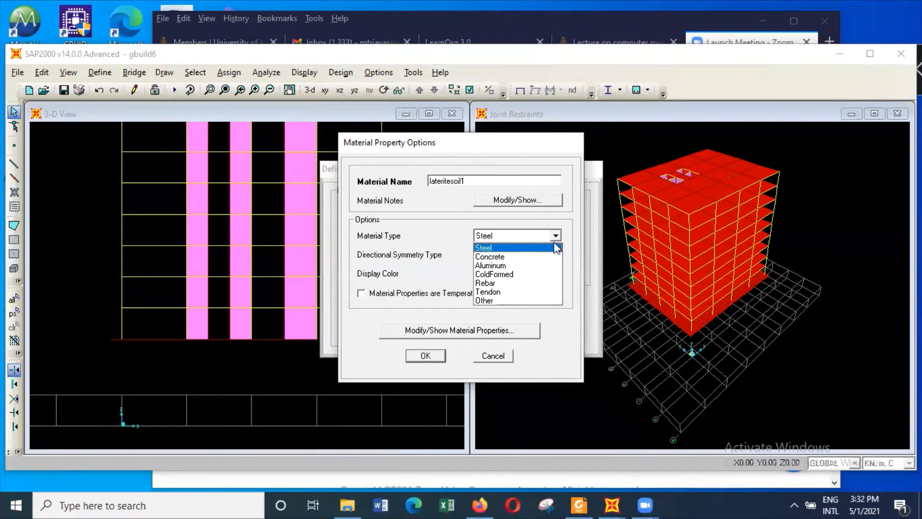
left_click(532, 301)
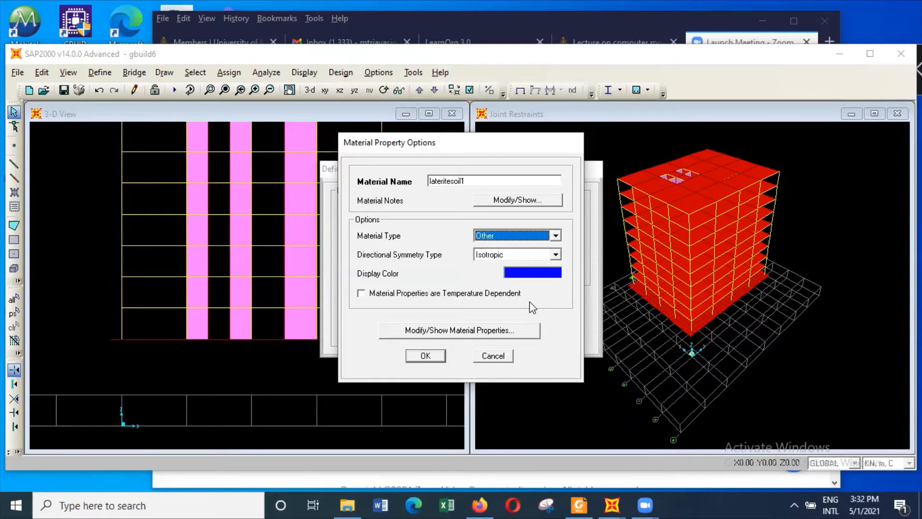
Set lateritesoil1's weight per unit volume to 18 and its modulus of elasticity to 32400 in kN and m units
left_click(454, 330)
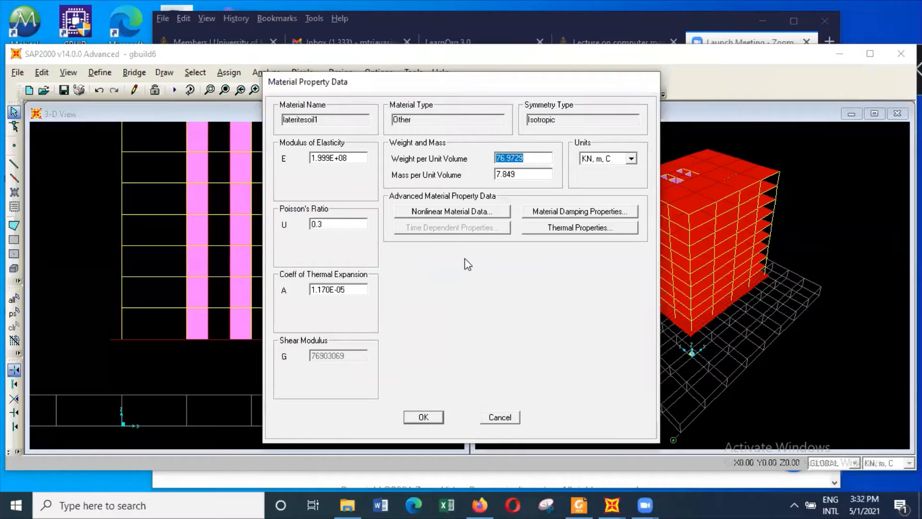
left_click(527, 159)
left_click_drag(525, 159, 494, 159)
type("18")
double_click(350, 158)
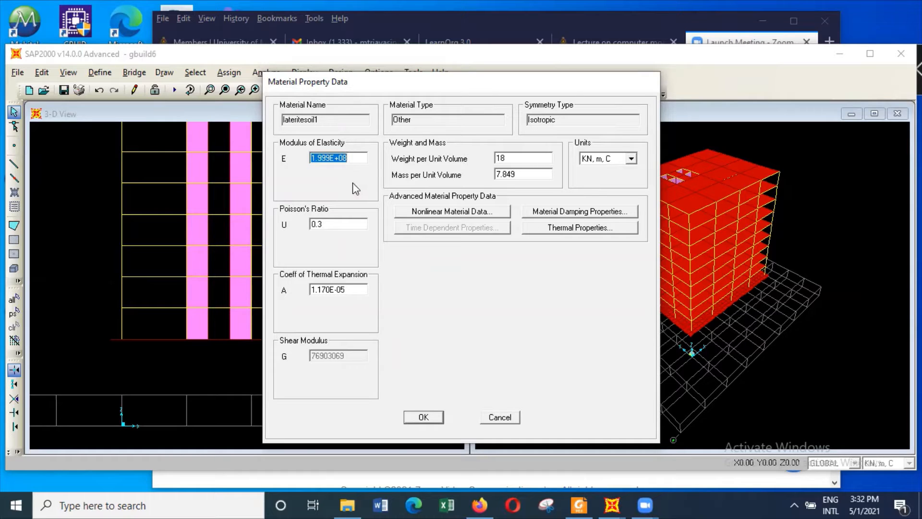
type("32400")
Set lateritesoil1's mass per unit volume to 0.001 and accept the material definition
left_click(521, 175)
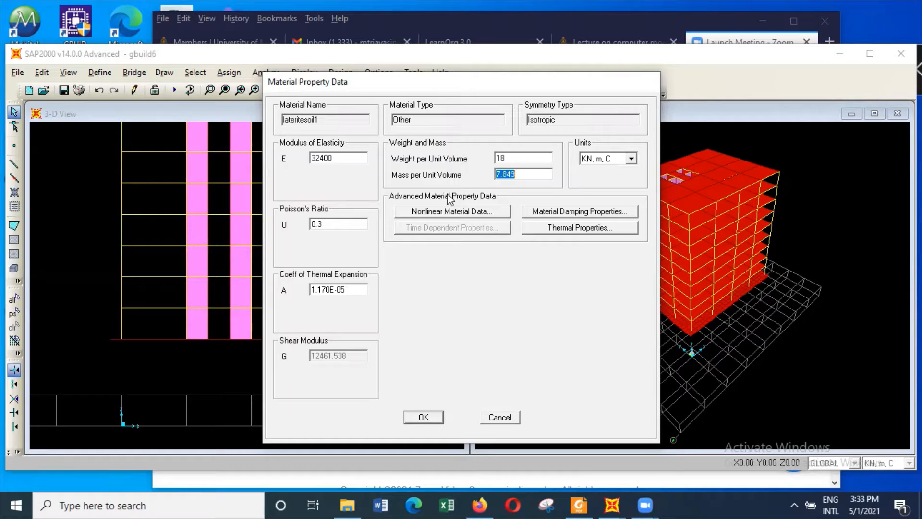
type("0.001")
left_click(423, 417)
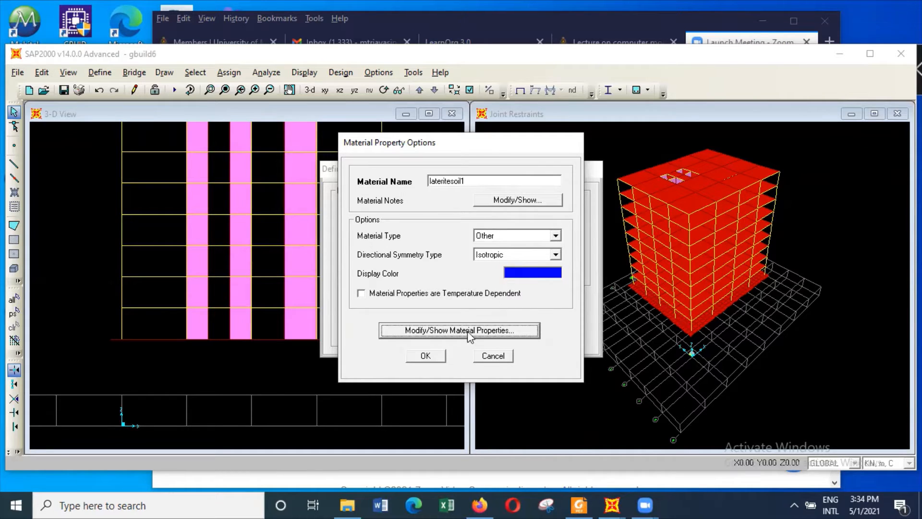
left_click(439, 358)
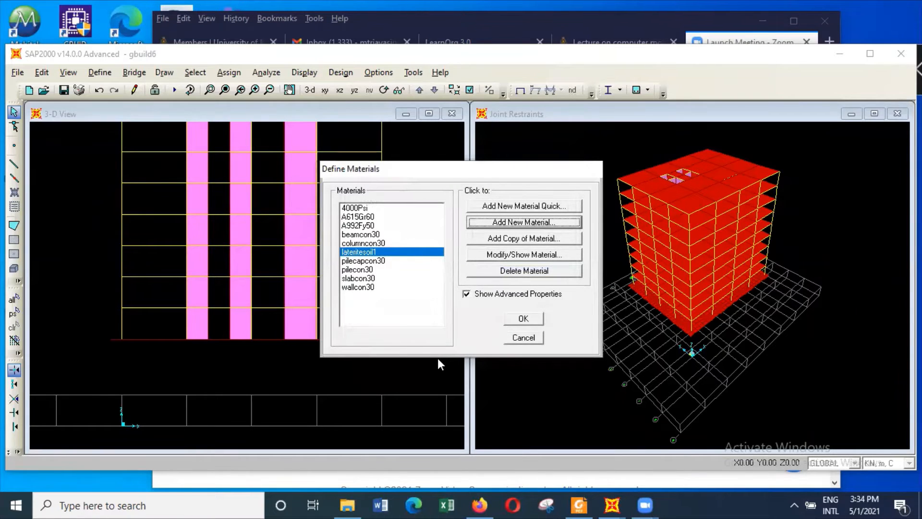
Add a copy of the lateritesoil1 material, name it clayeysoil1 and accept it
left_click(533, 239)
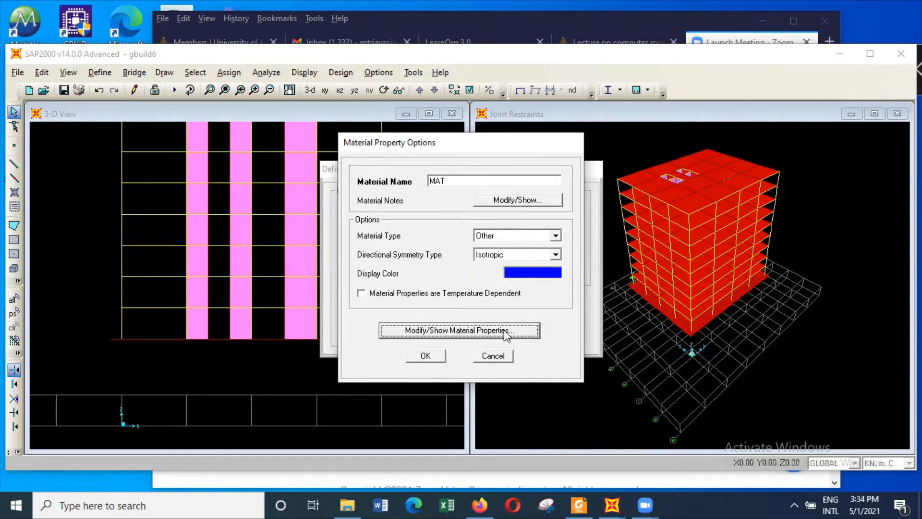
left_click_drag(483, 180, 411, 168)
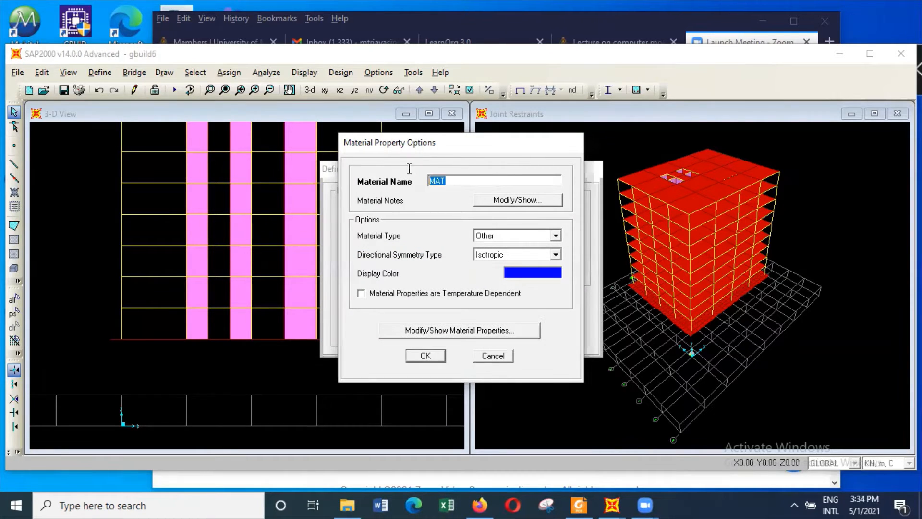
type("clay")
key("BackSpace")
key("BackSpace")
key("BackSpace")
type("layso")
key("BackSpace")
key("BackSpace")
type("eysoil1")
left_click(440, 357)
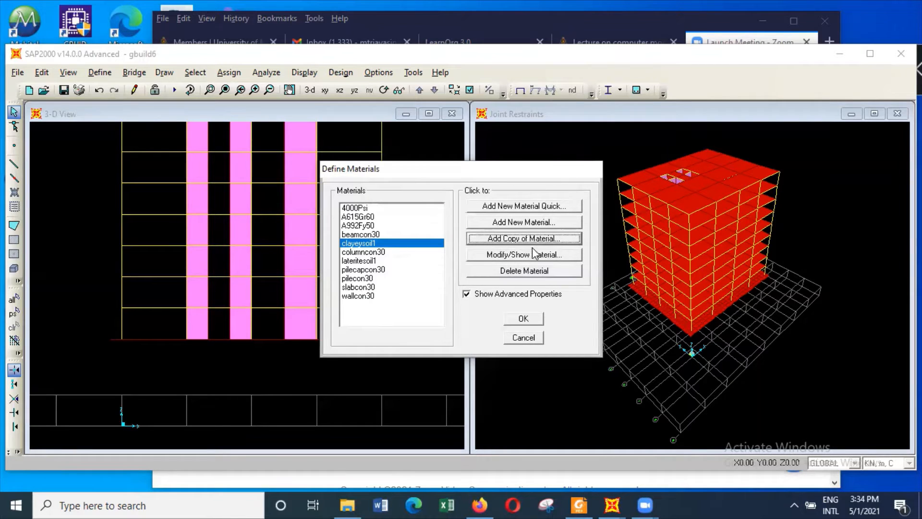
Open the clayeysoil1 material's properties for modification at its modulus of elasticity
left_click(544, 255)
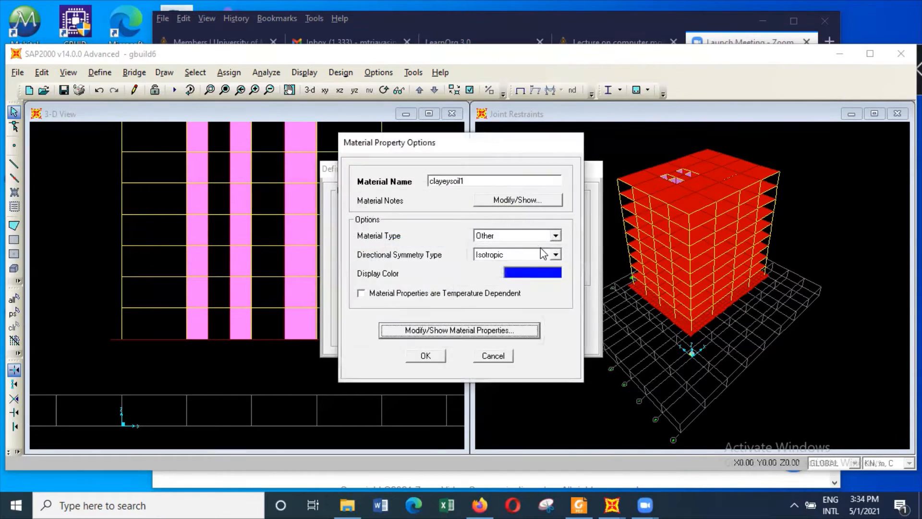
left_click(471, 331)
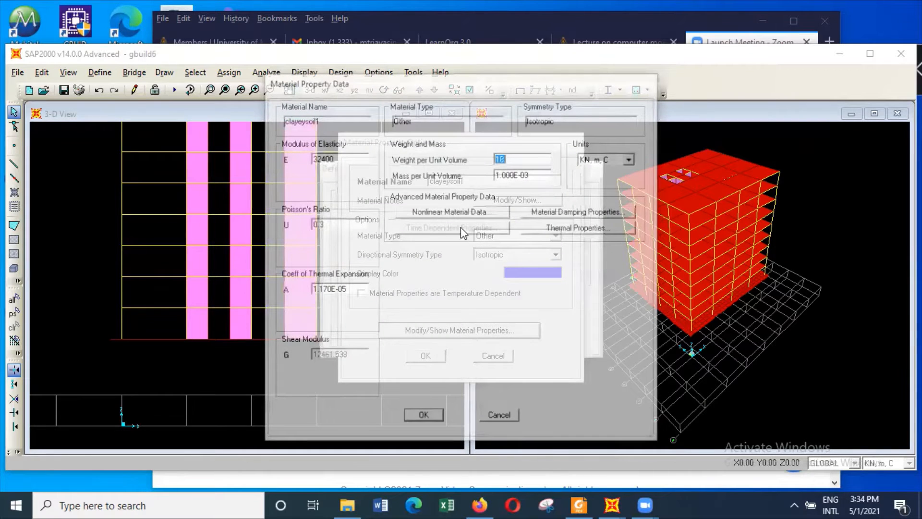
double_click(346, 159)
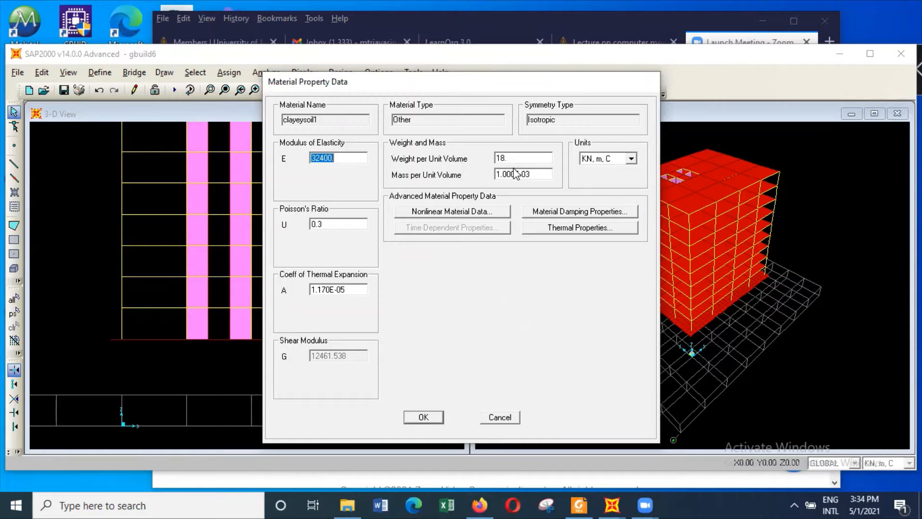
Switch to foundationmodelling.pdf in Foxit Reader, review the undrained cohesion equation and Es/Cu table, and return to SAP2000
left_click(580, 503)
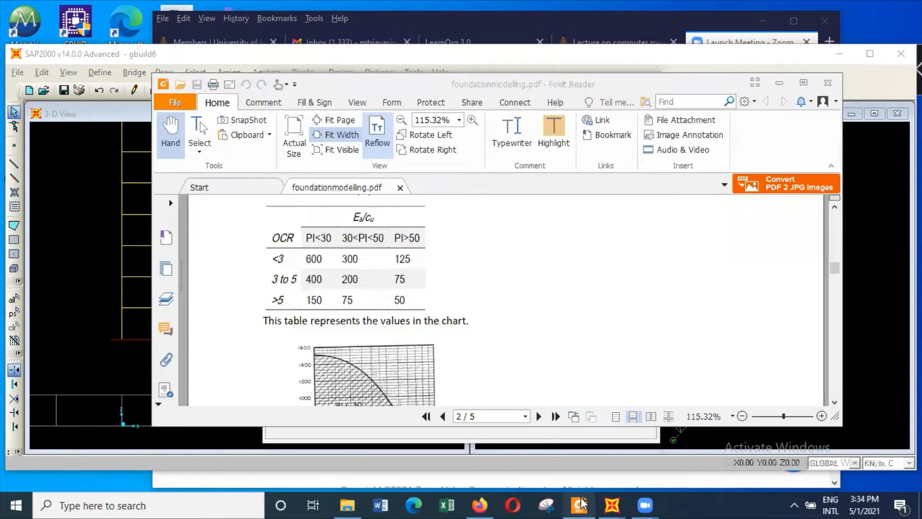
scroll(530, 354, "up", 5)
scroll(532, 351, "up", 10)
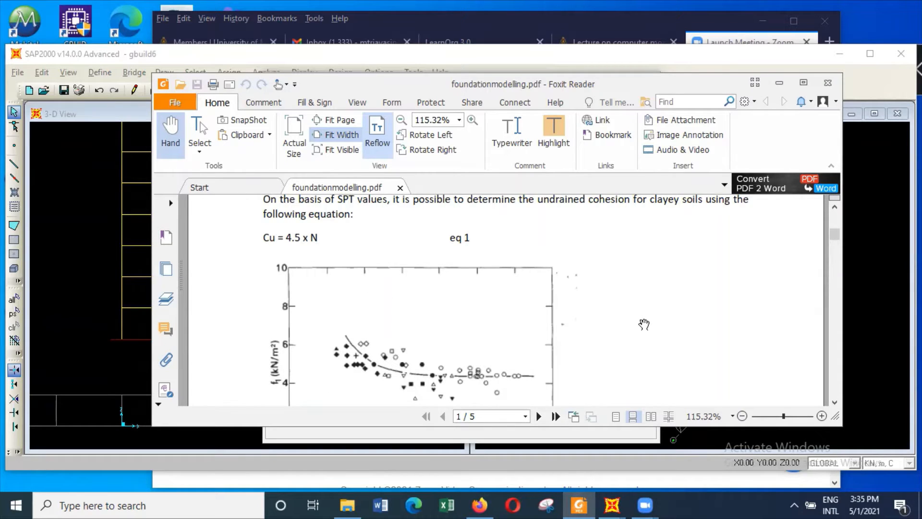
scroll(617, 324, "down", 10)
scroll(610, 316, "down", 10)
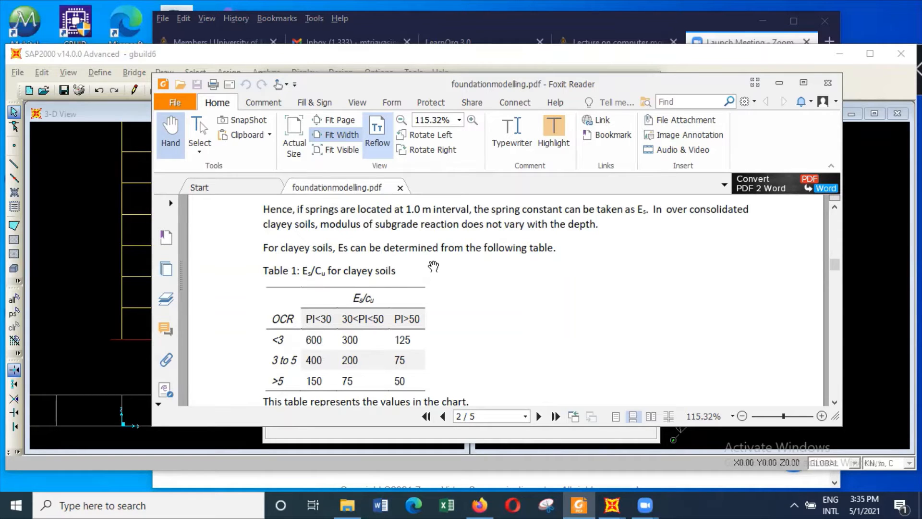
left_click(778, 83)
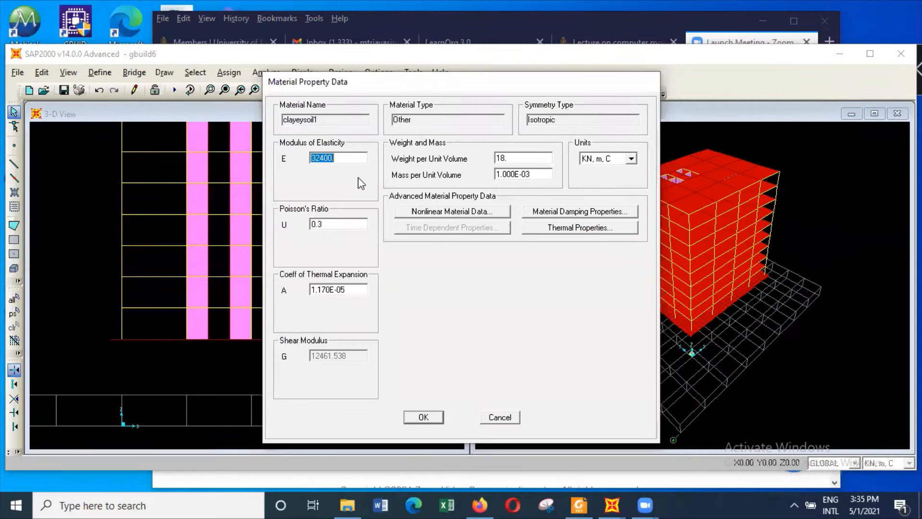
Set clayeysoil1's modulus of elasticity to 10800 and accept all material definitions
left_click_drag(350, 157, 262, 158)
type("10800")
left_click(439, 419)
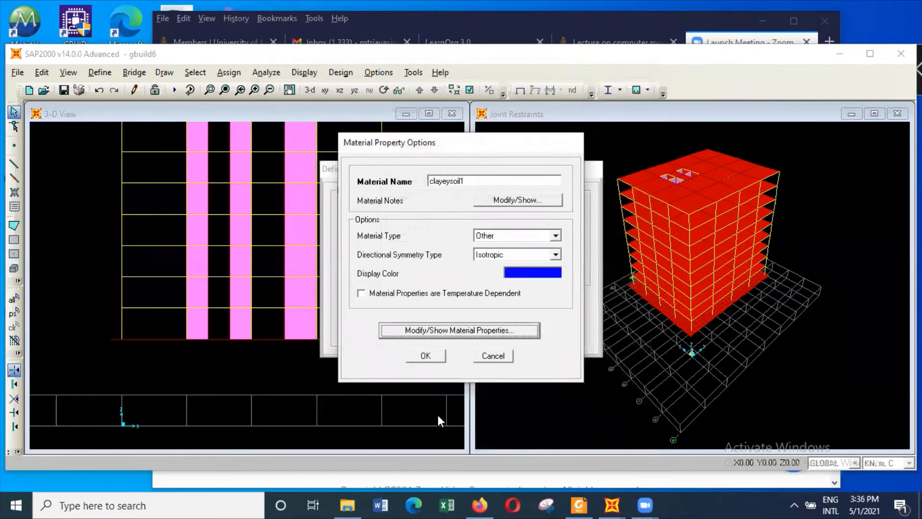
left_click(438, 356)
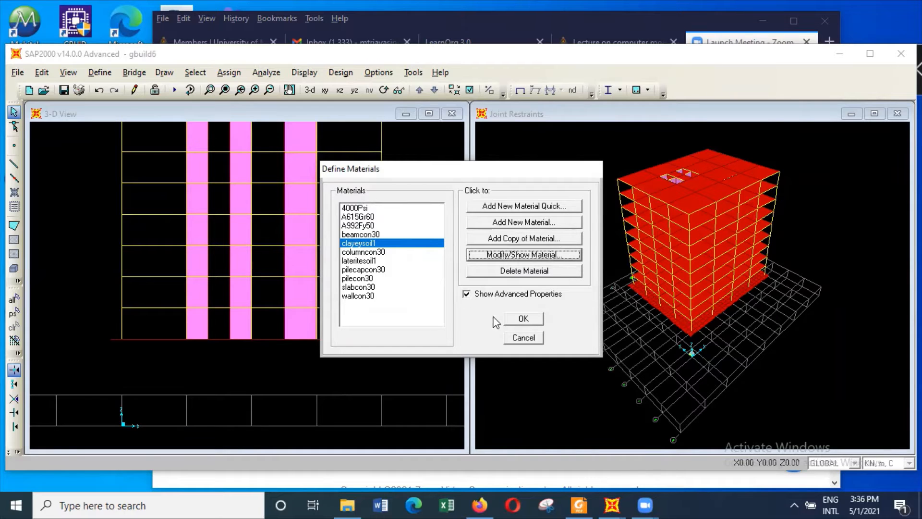
left_click(524, 319)
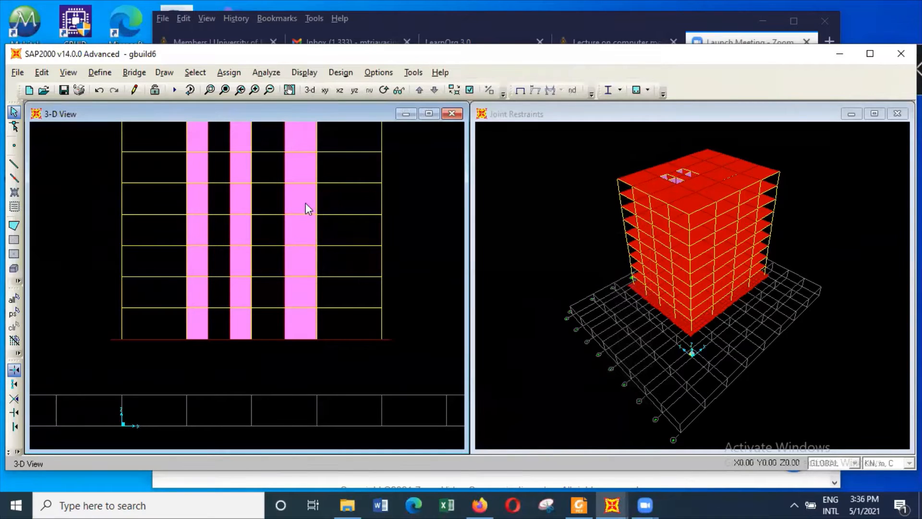
Add a new solid section property and name it latsoil1
left_click(99, 73)
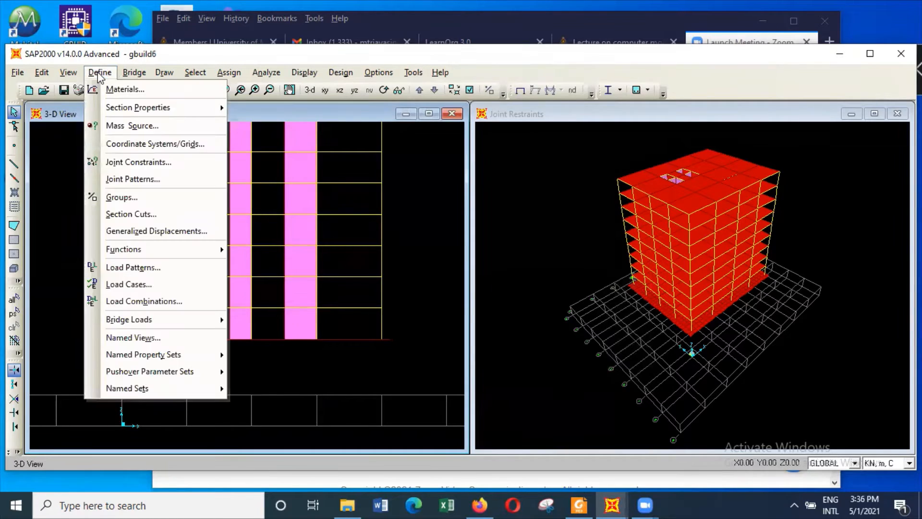
mouse_move(127, 111)
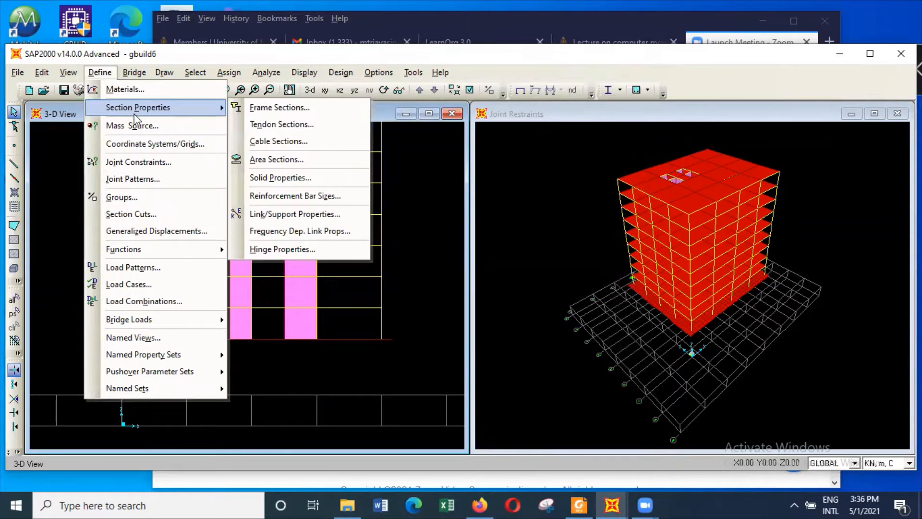
left_click(322, 181)
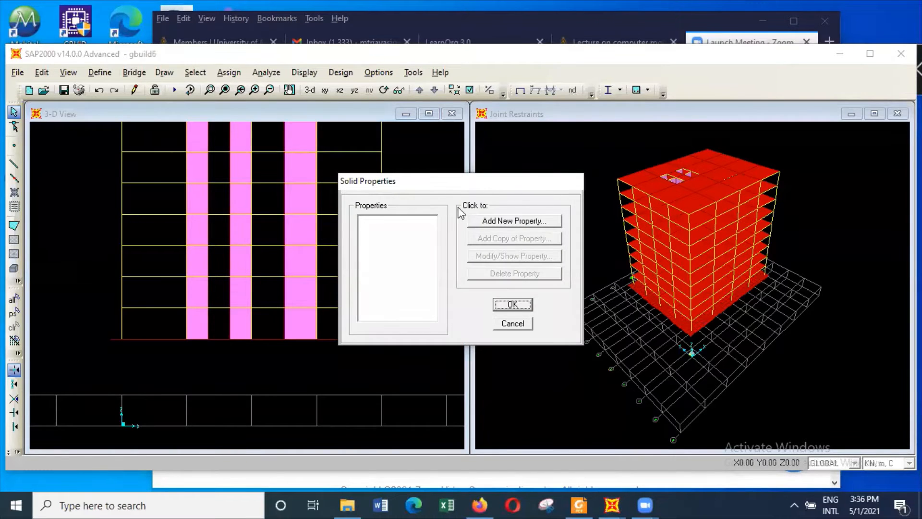
left_click(525, 222)
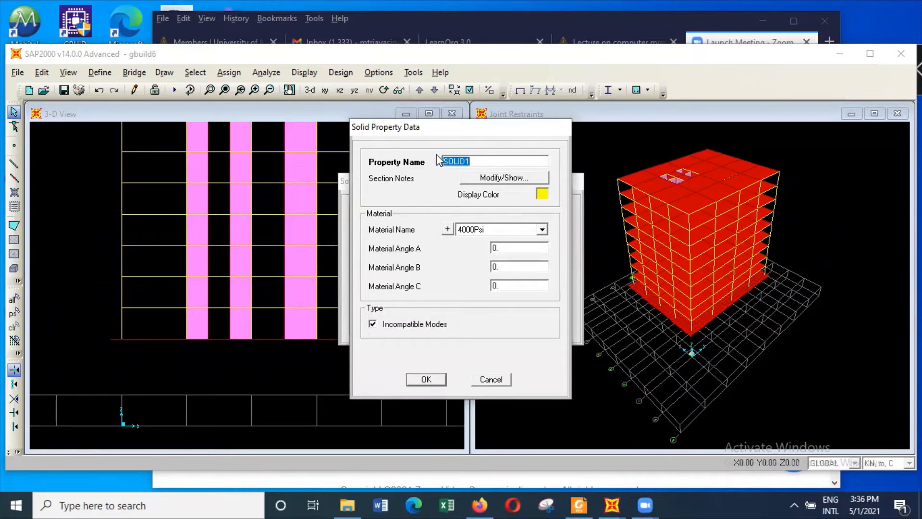
type("latsoil1")
Assign the lateritesoil1 material to latsoil1, turn off Incompatible Modes and accept the property
left_click(541, 229)
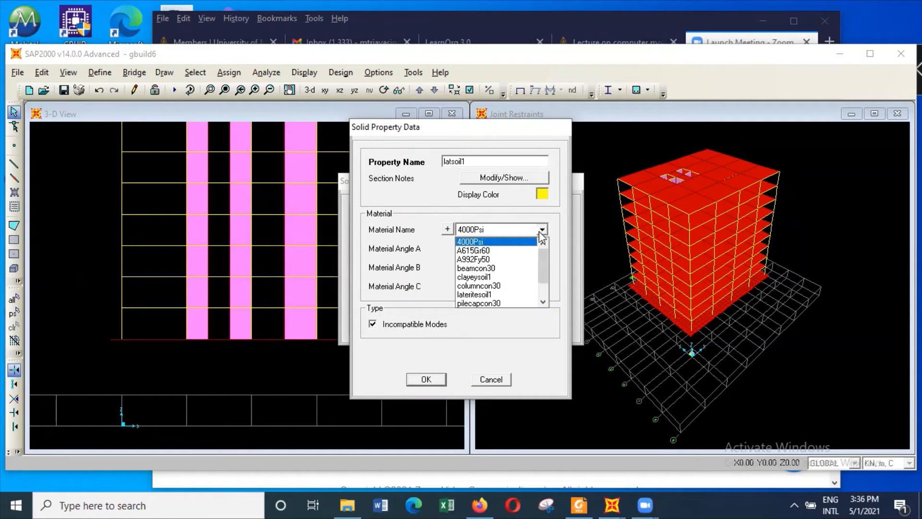
left_click(504, 294)
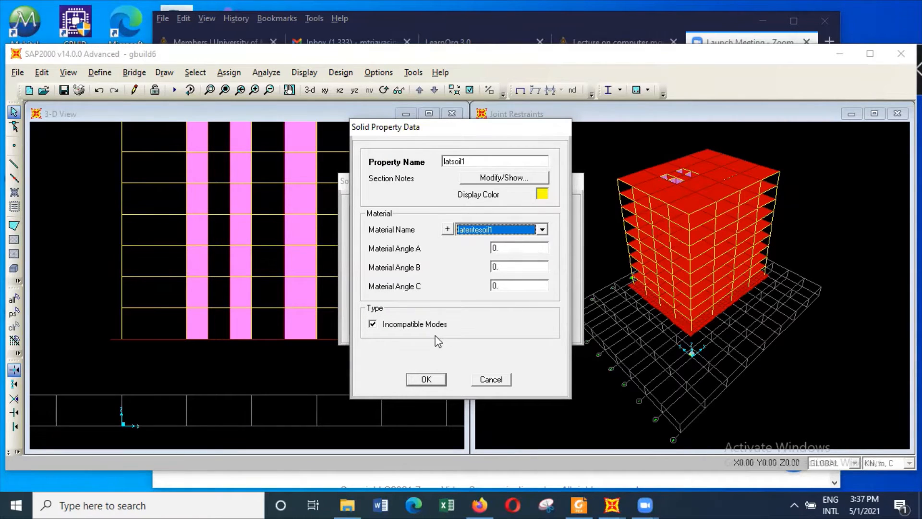
left_click(420, 324)
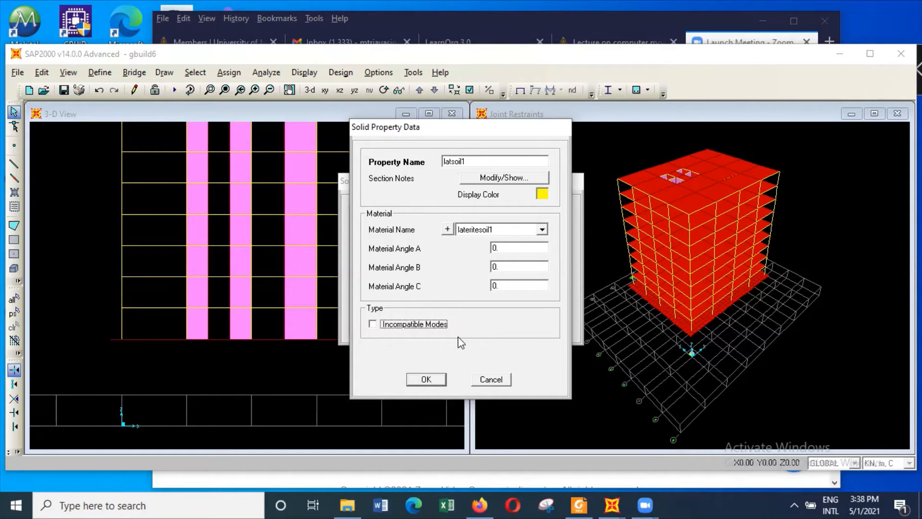
left_click(426, 379)
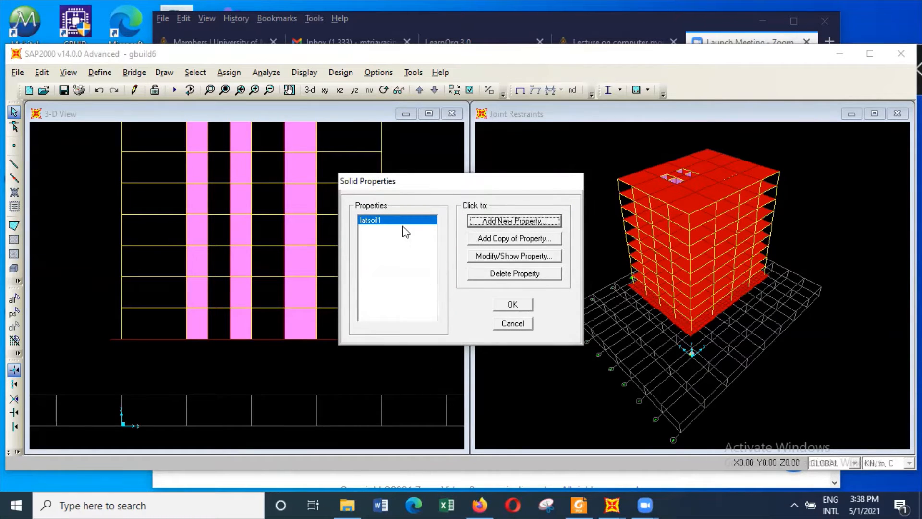
Add a copy of latsoil1 named claysoil1 with the clayeysoil1 material, and accept the solid properties
left_click(516, 239)
double_click(489, 162)
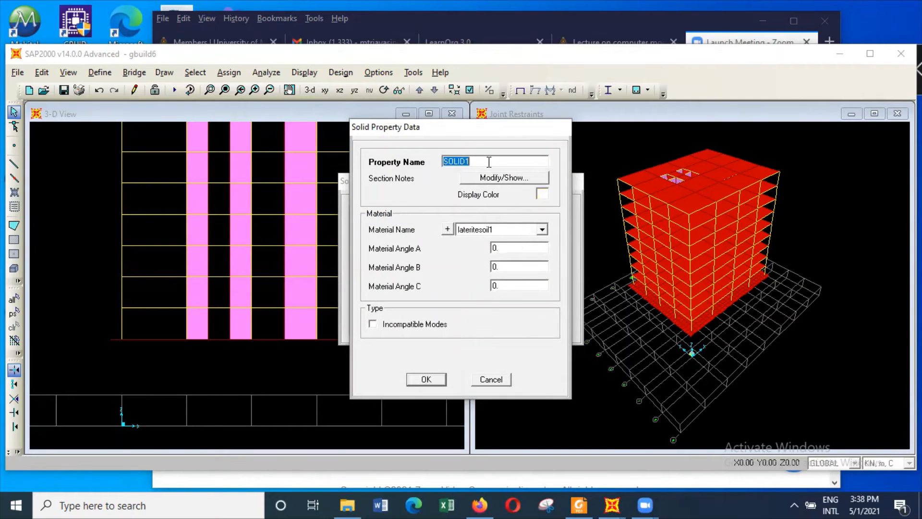
type("claysoil1")
left_click(542, 231)
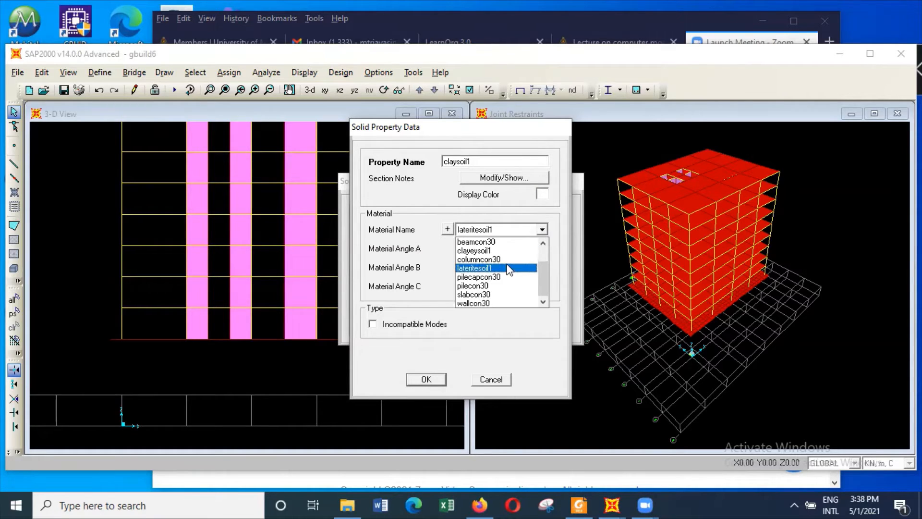
left_click(510, 251)
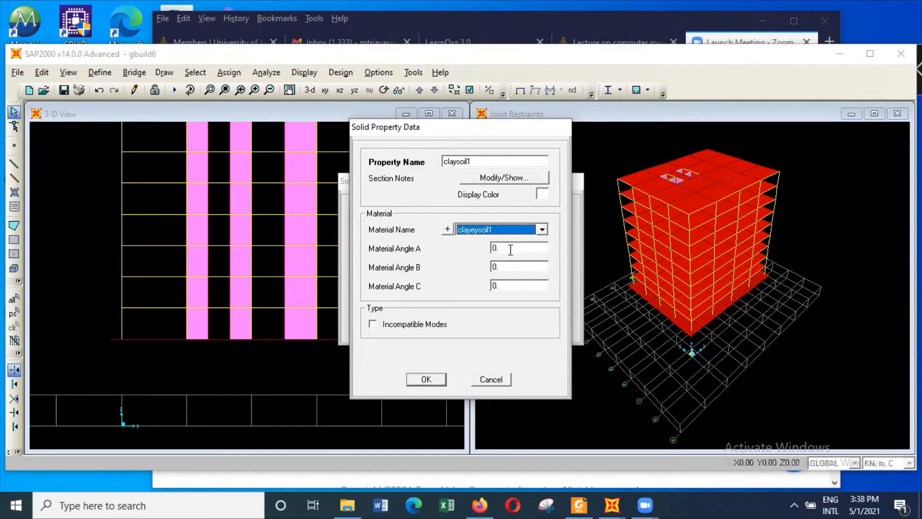
left_click(435, 381)
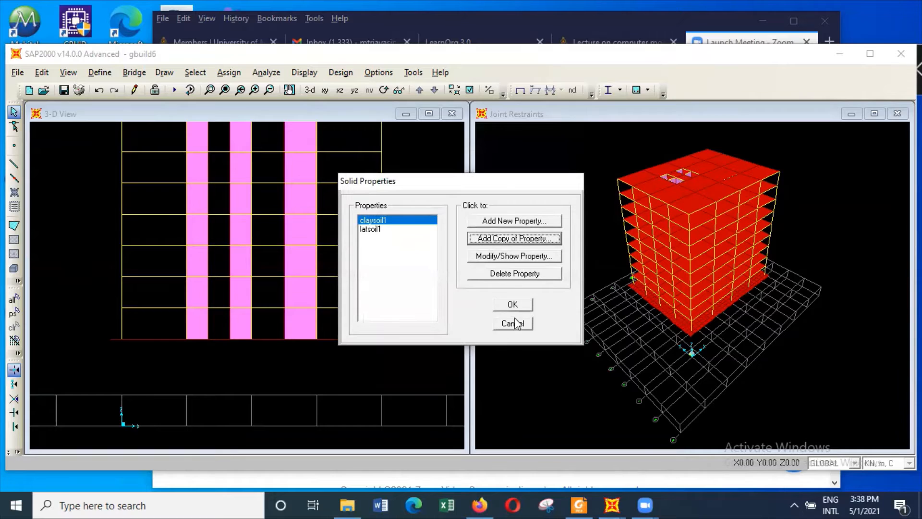
left_click(517, 303)
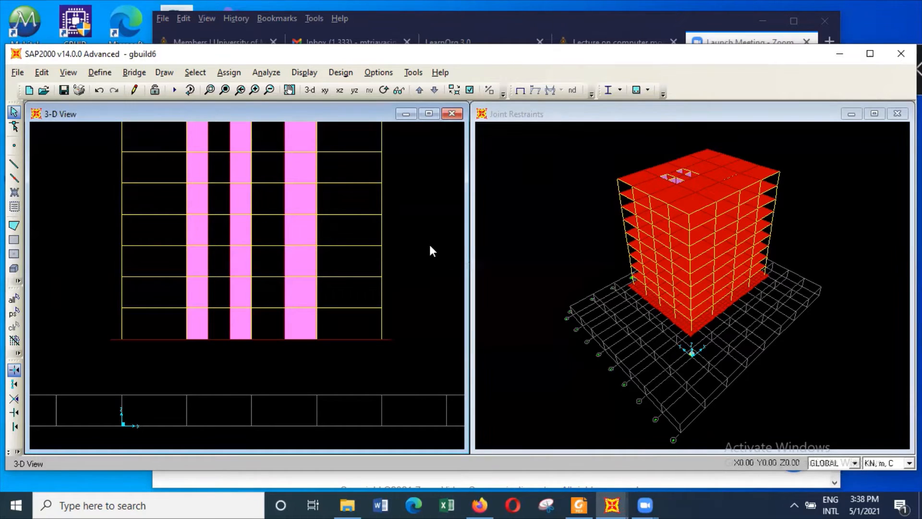
Change the zoomed elevation view of the building to a 2D view of the X-Y plane at Z = 0
left_click(559, 113)
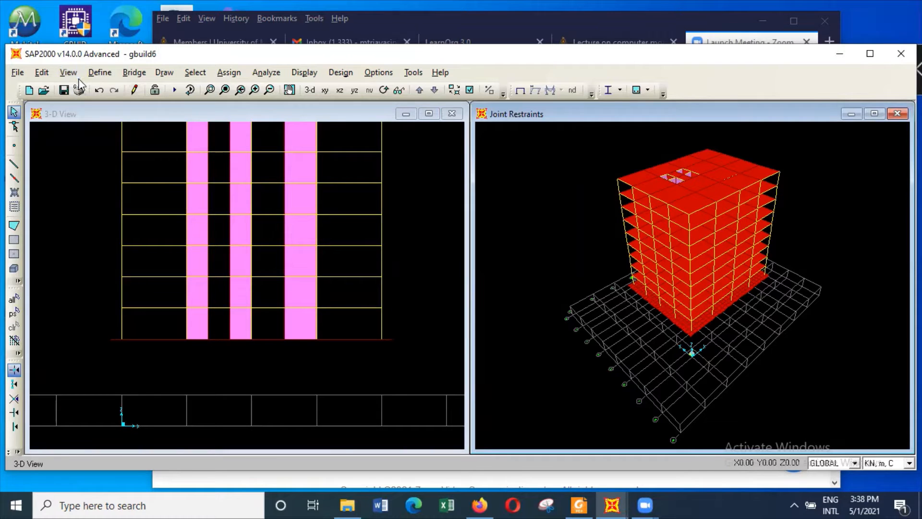
left_click(427, 250)
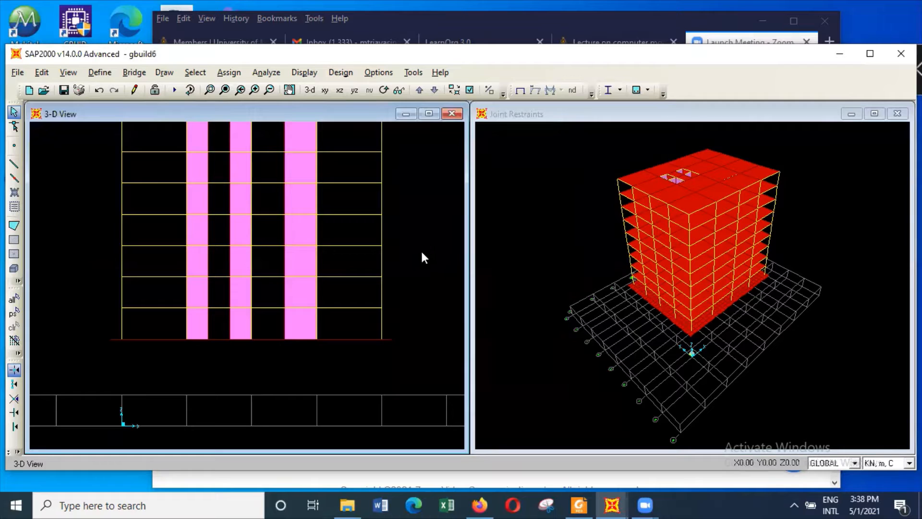
left_click(317, 183)
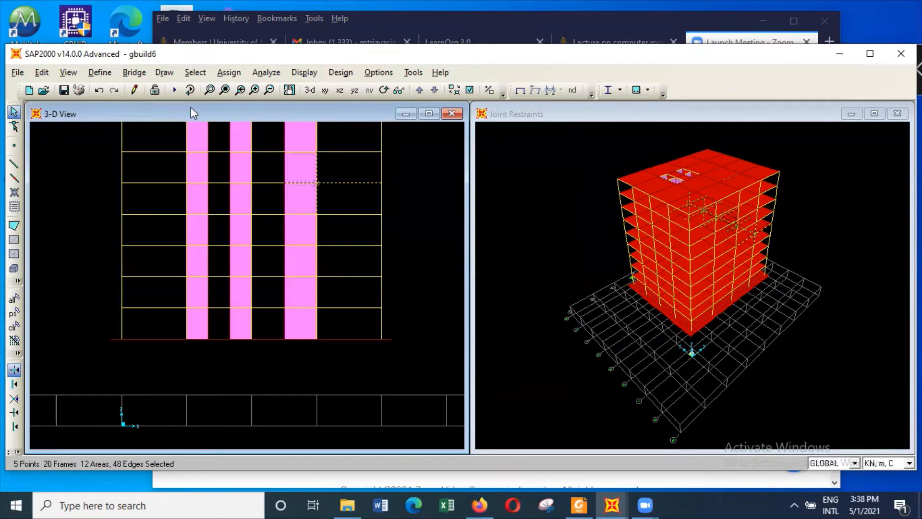
left_click(68, 72)
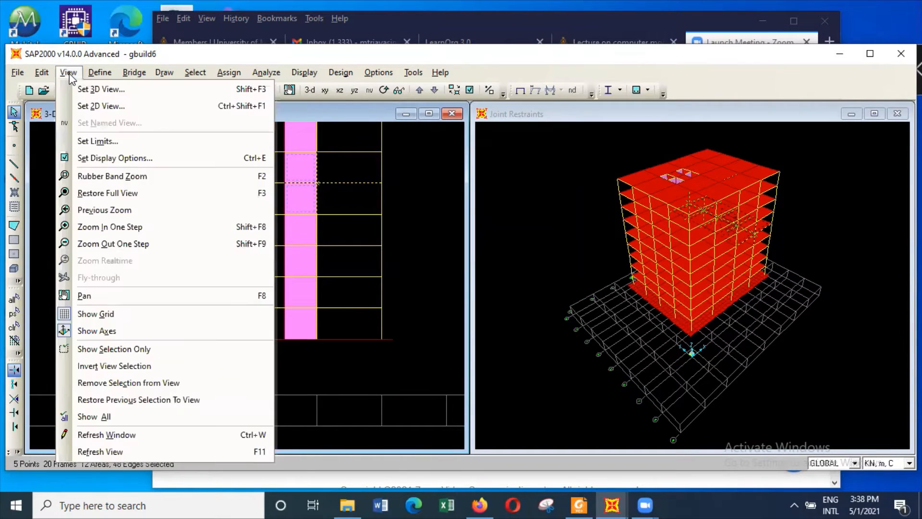
left_click(92, 105)
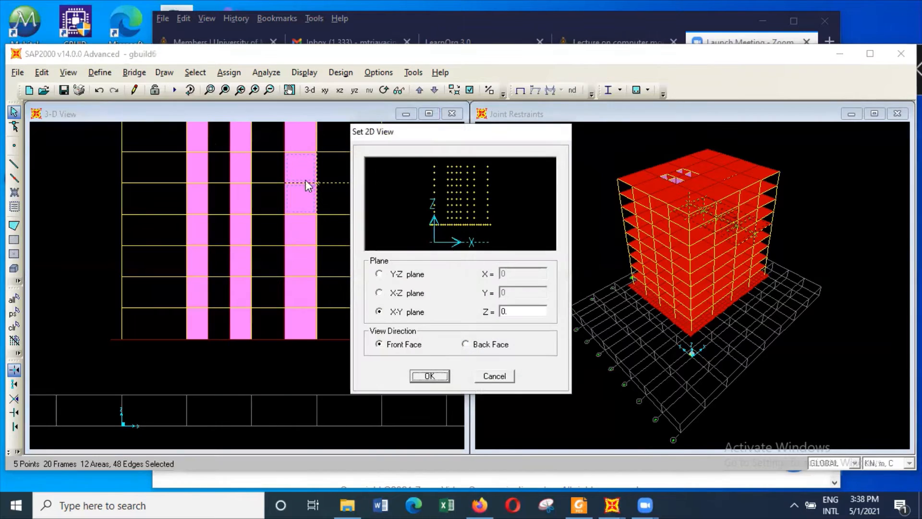
left_click(457, 224)
left_click(406, 312)
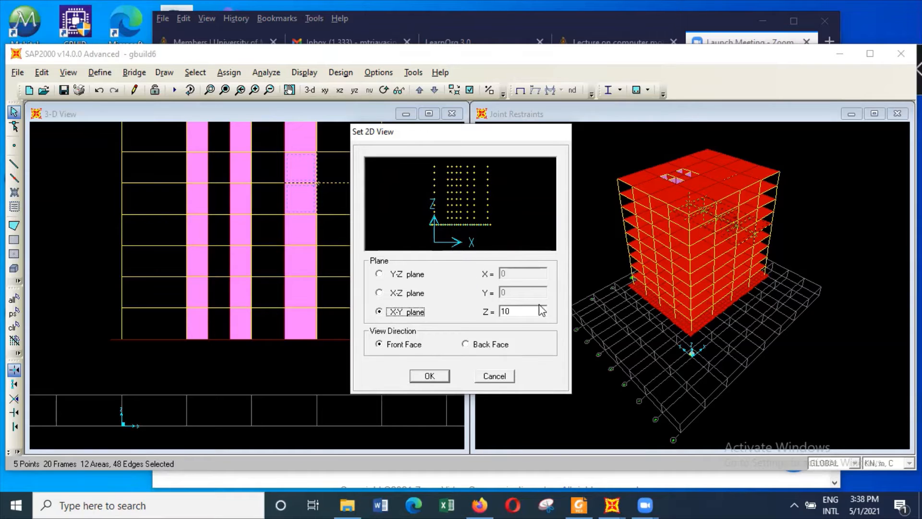
double_click(525, 311)
type("0")
left_click(440, 375)
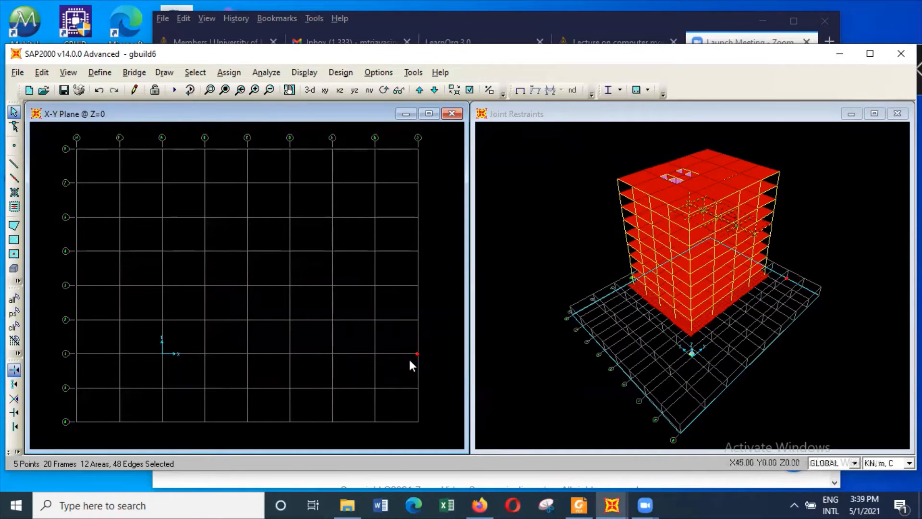
Quick-draw gfloor200 area elements over every grid bay of the X-Y plane at Z = 0
left_click(14, 255)
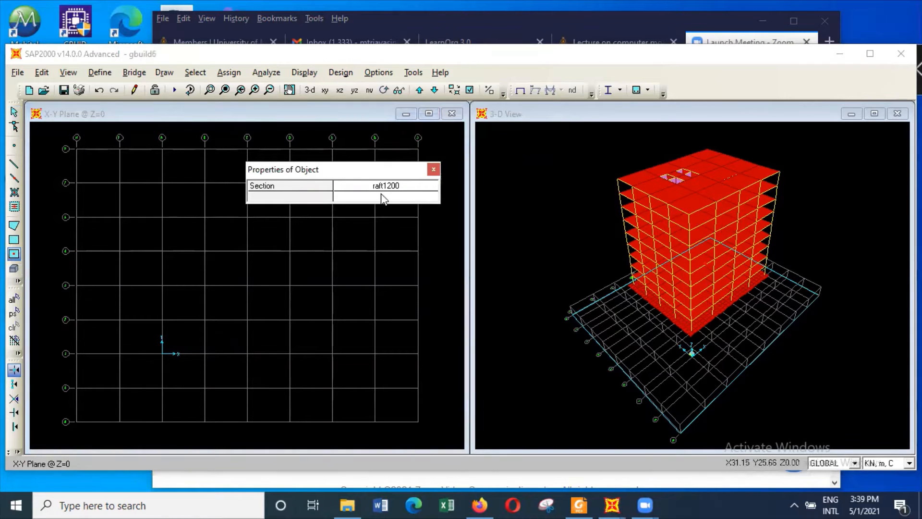
left_click(433, 189)
left_click(432, 189)
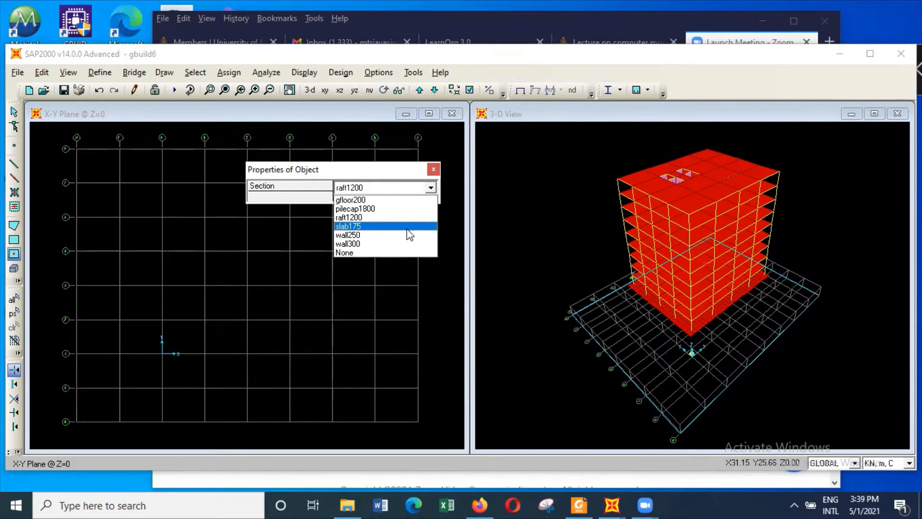
left_click(405, 200)
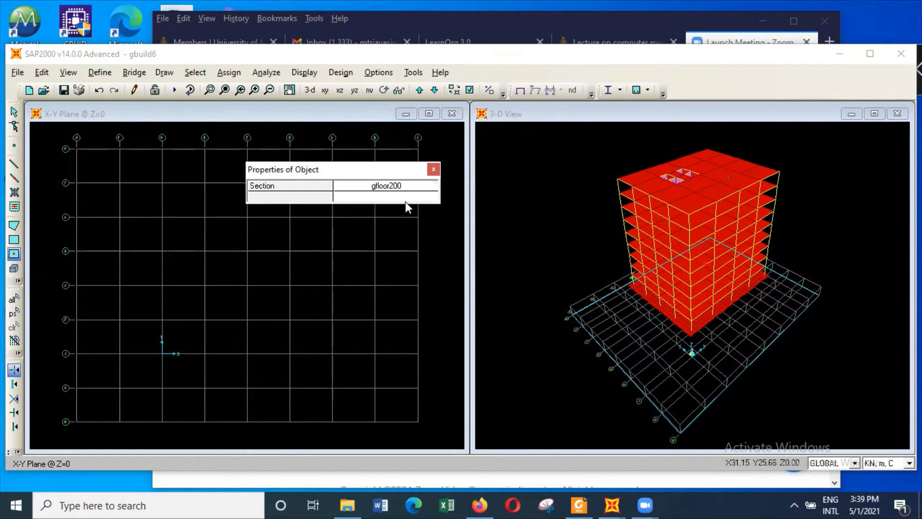
left_click_drag(397, 169, 583, 161)
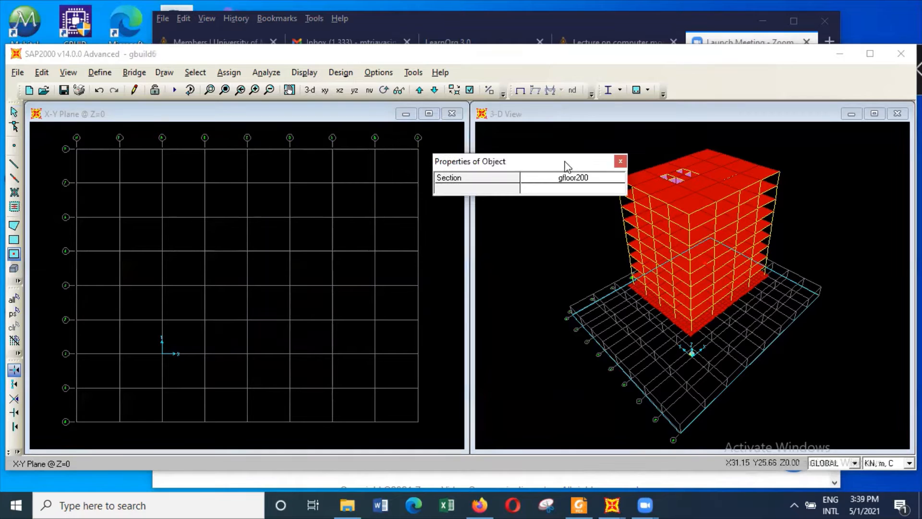
left_click(83, 154)
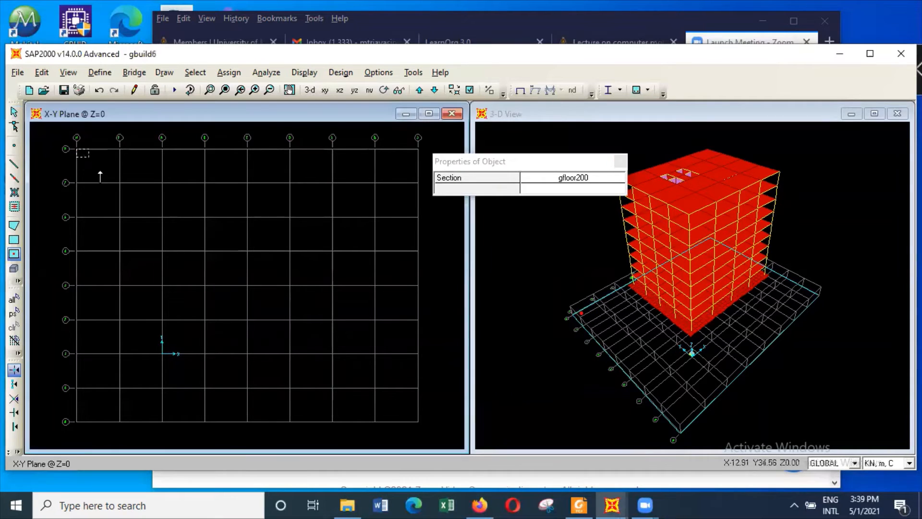
left_click_drag(415, 423, 416, 423)
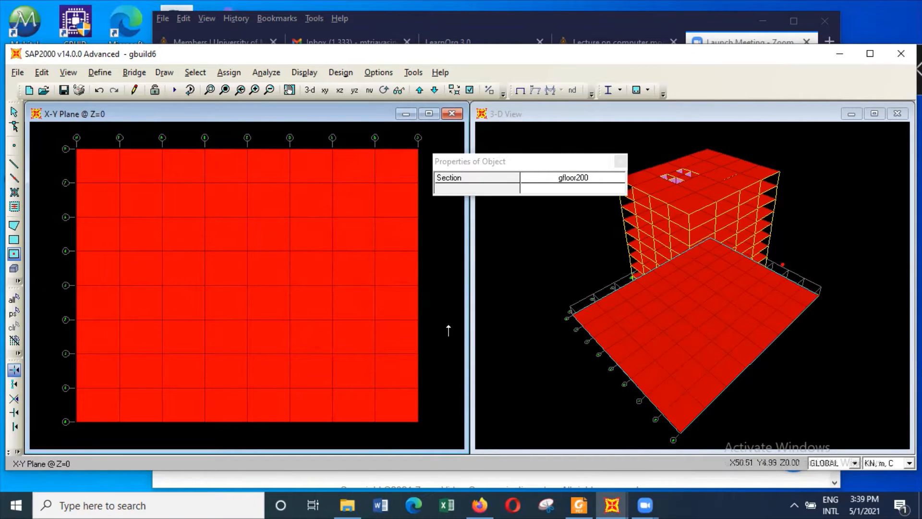
left_click(620, 162)
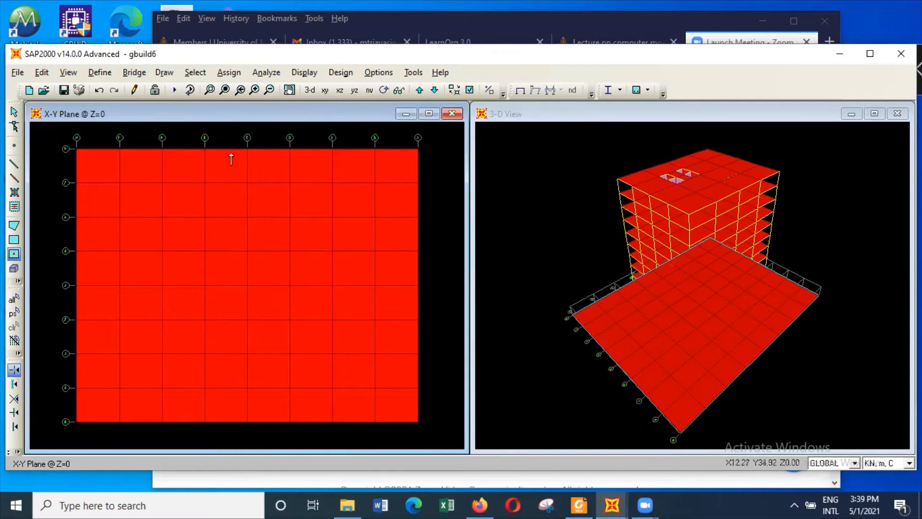
Leave area drawing for selection mode and reset the 3-D view to its default orientation
left_click(538, 218)
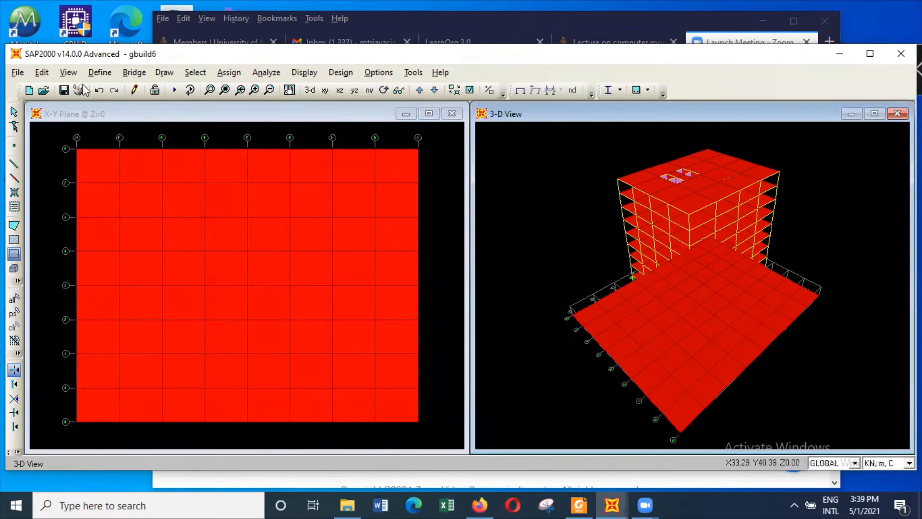
left_click(14, 112)
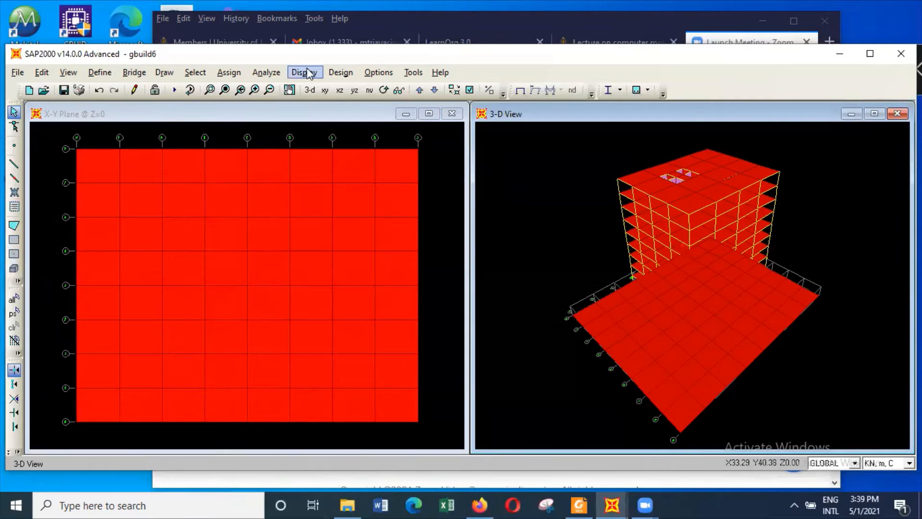
left_click(310, 90)
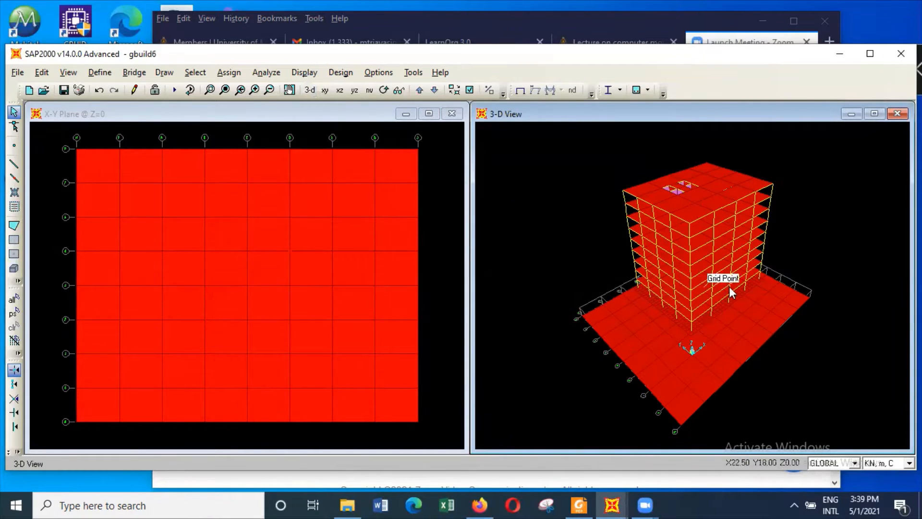
left_click(747, 305)
left_click(683, 318)
left_click(665, 331)
left_click_drag(791, 267, 755, 307)
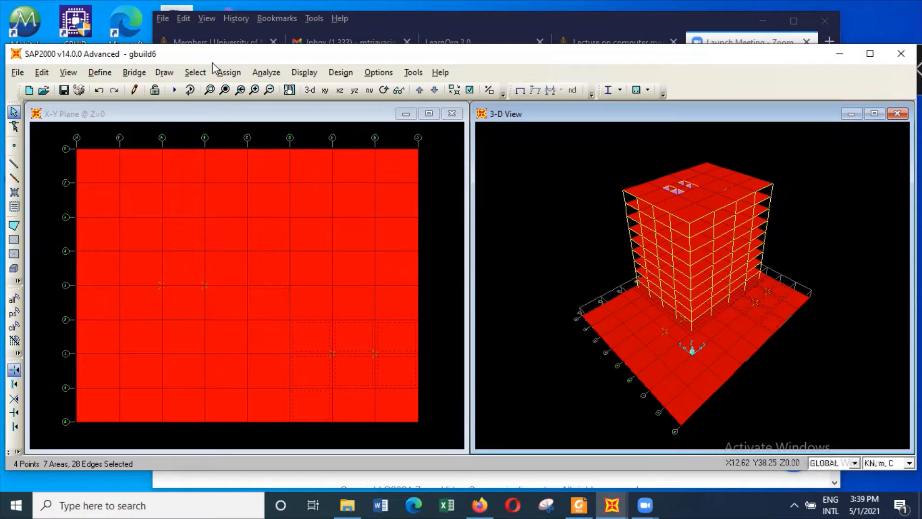
left_click(195, 72)
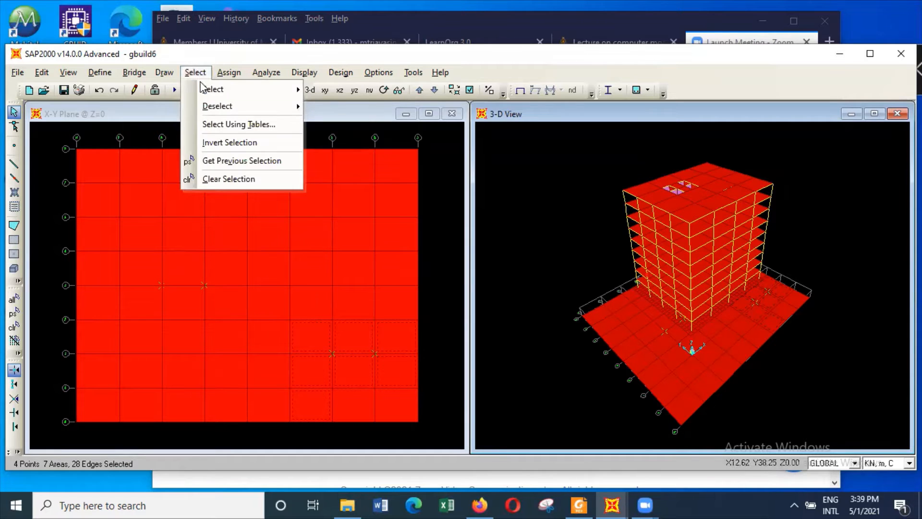
left_click(234, 180)
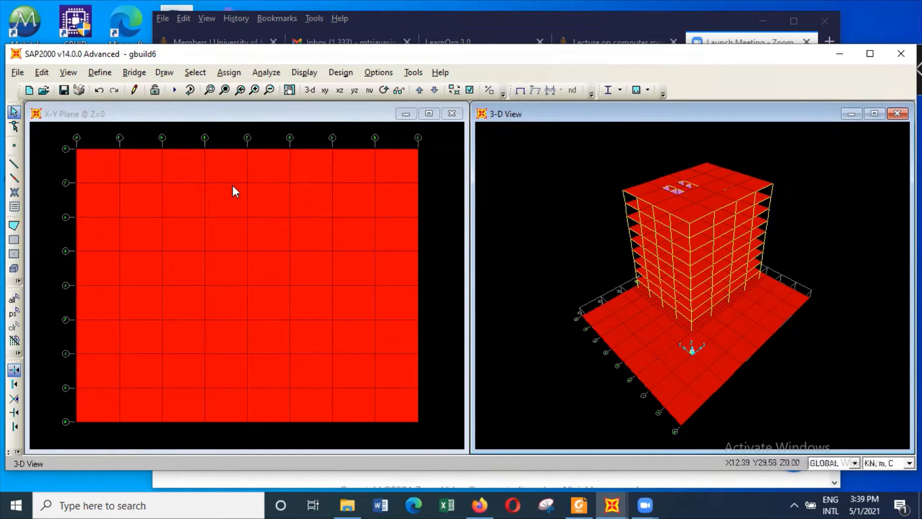
Divide all ground-level areas at Z = 0 into 6 by 6 objects each
left_click(59, 142)
left_click_drag(58, 142, 434, 433)
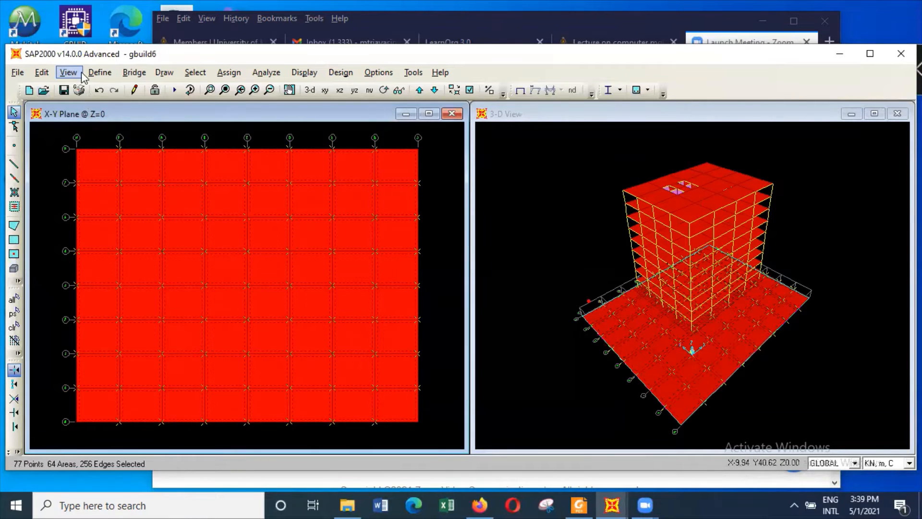
left_click(43, 73)
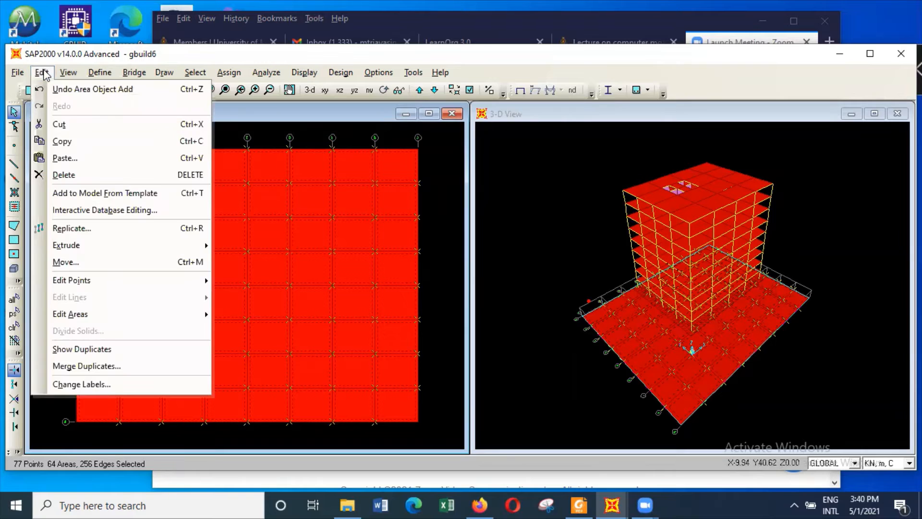
mouse_move(94, 316)
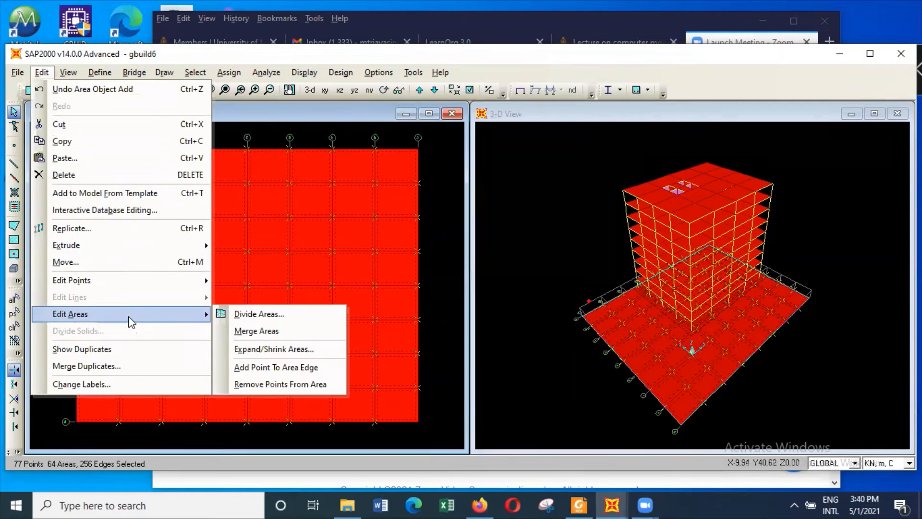
left_click(269, 314)
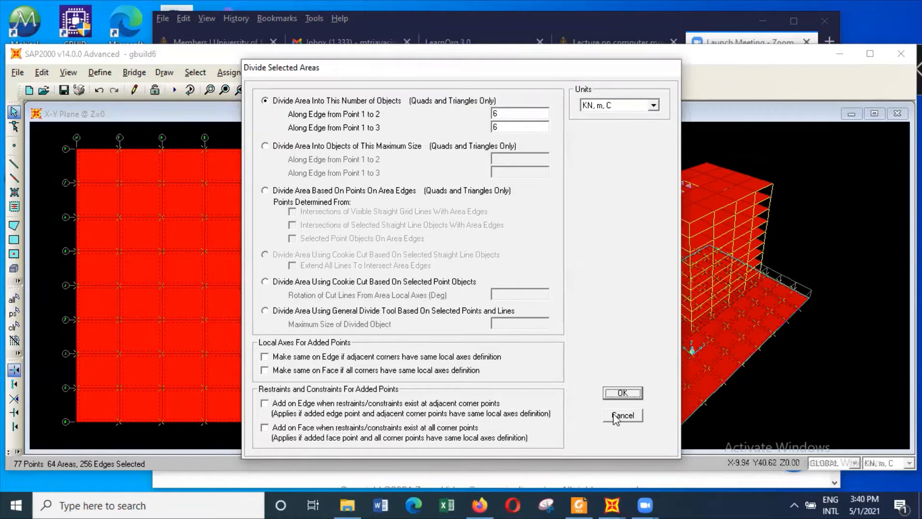
left_click(622, 393)
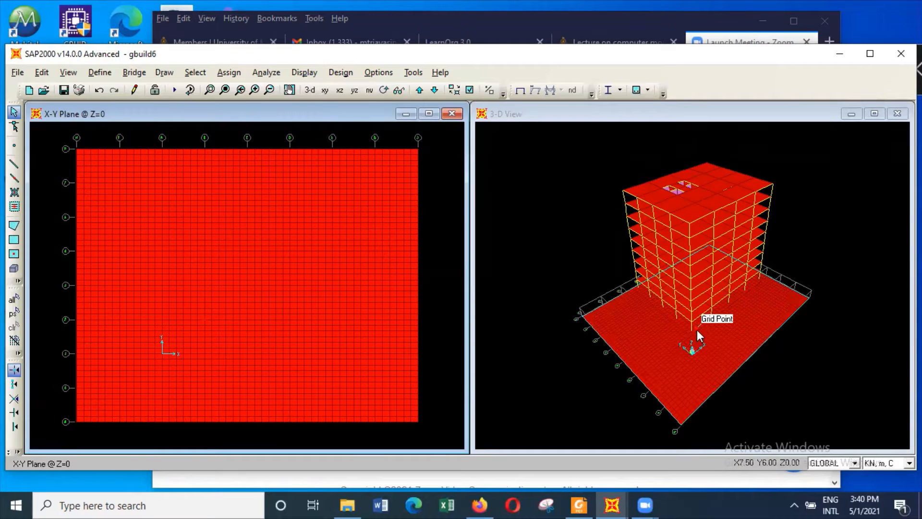
Delete the three outermost rows of divided ground areas along both the maximum-Y and minimum-Y edges of the plan
left_click(214, 86)
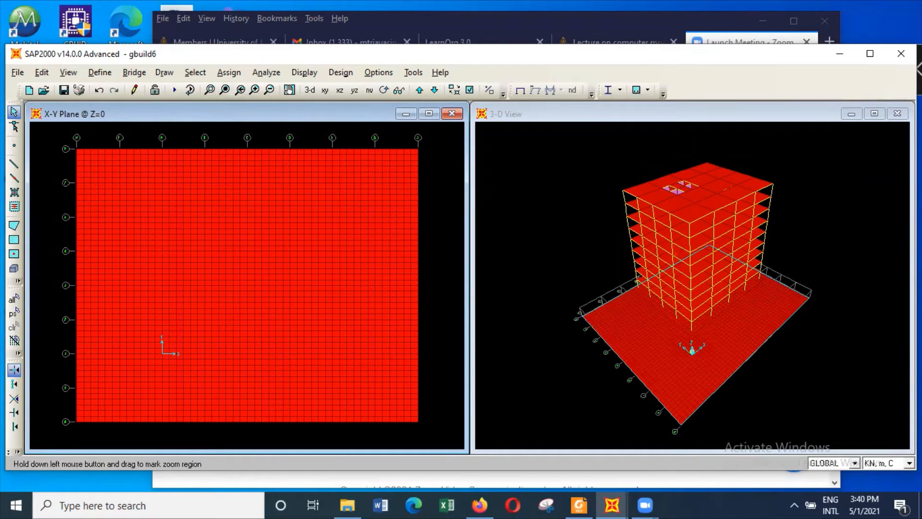
left_click_drag(636, 270, 724, 377)
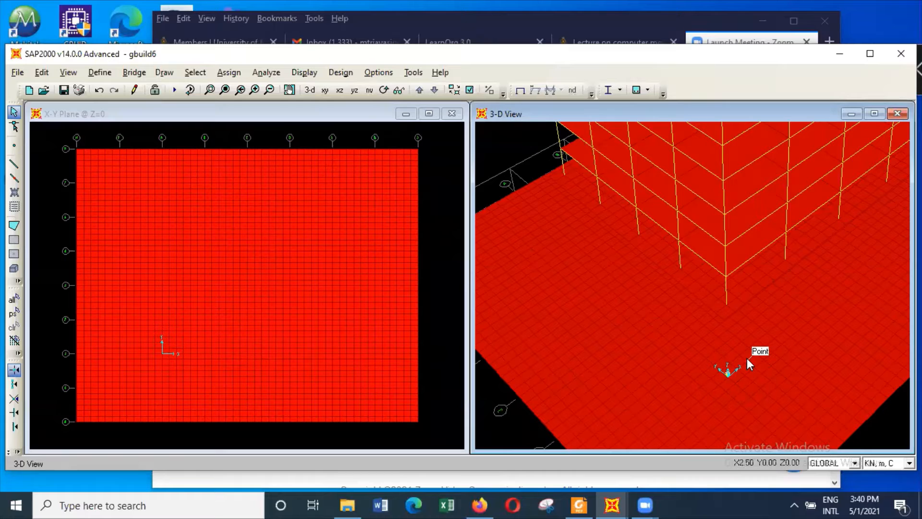
left_click(736, 299)
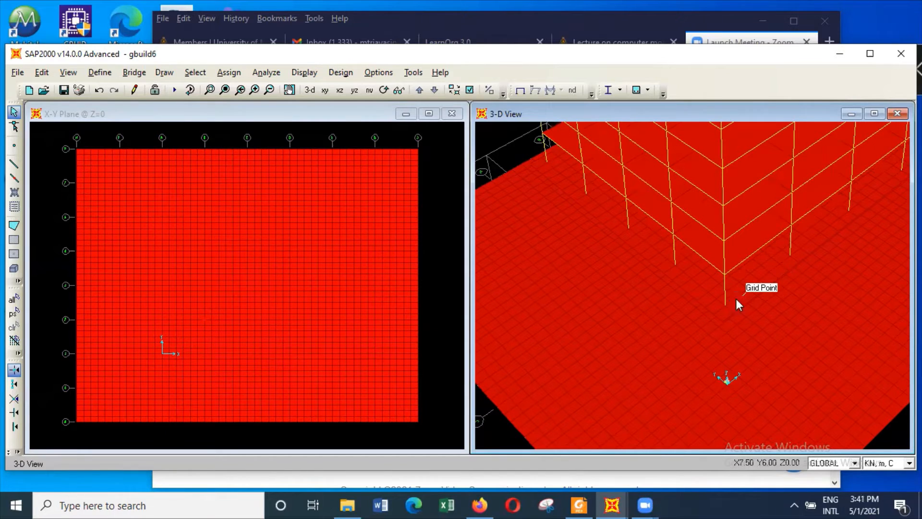
scroll(742, 307, "up", 1)
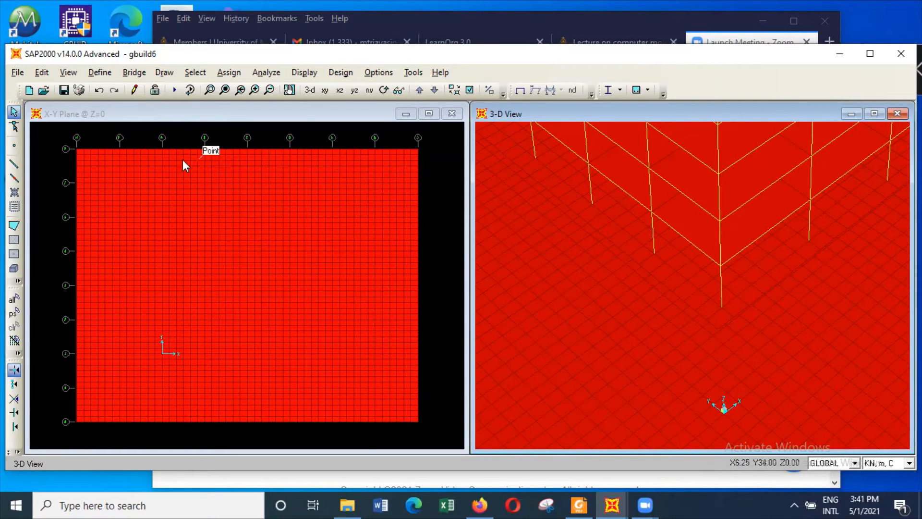
left_click_drag(62, 136, 445, 168)
key("Delete")
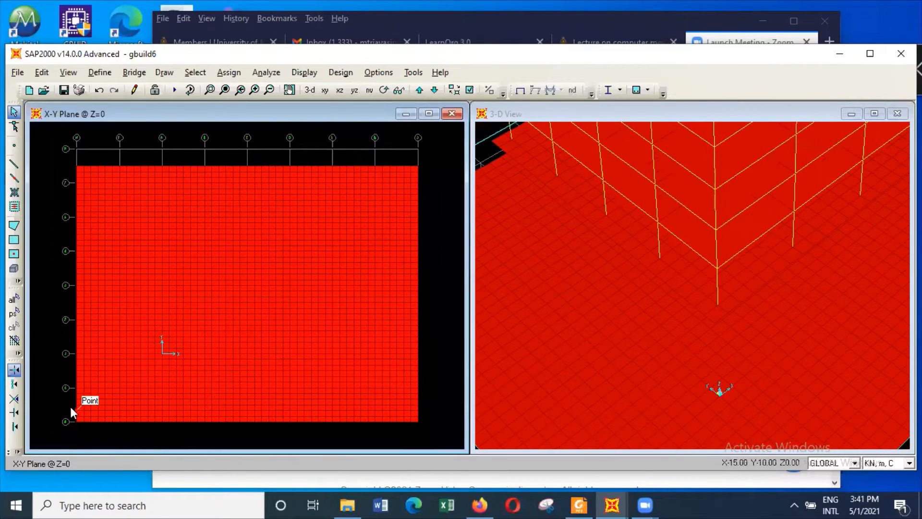
left_click_drag(64, 402, 450, 424)
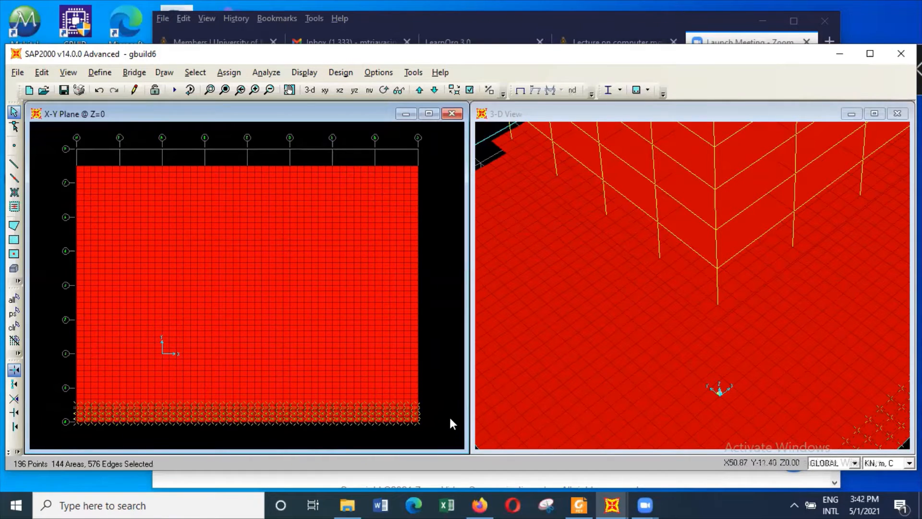
key("Delete")
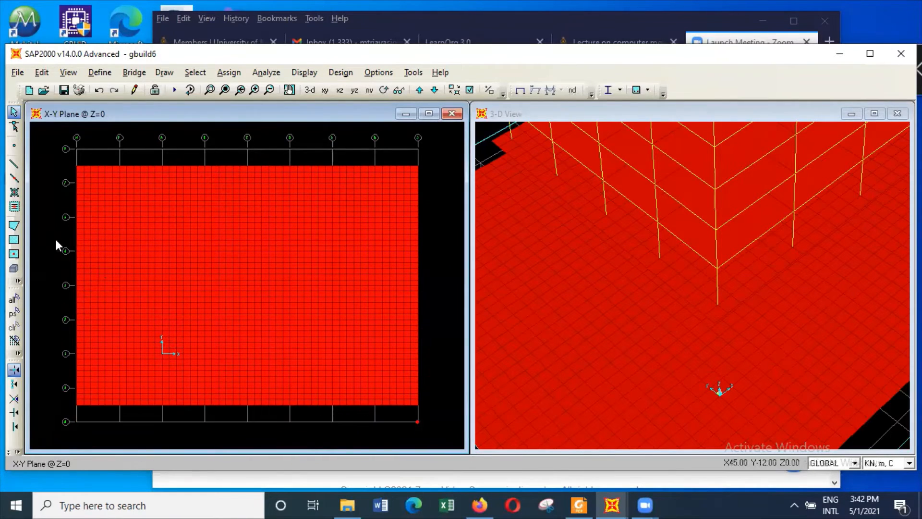
Delete the three outermost columns of divided ground areas along both the minimum-X and maximum-X edges of the plan
left_click_drag(102, 231, 102, 416)
key("Delete")
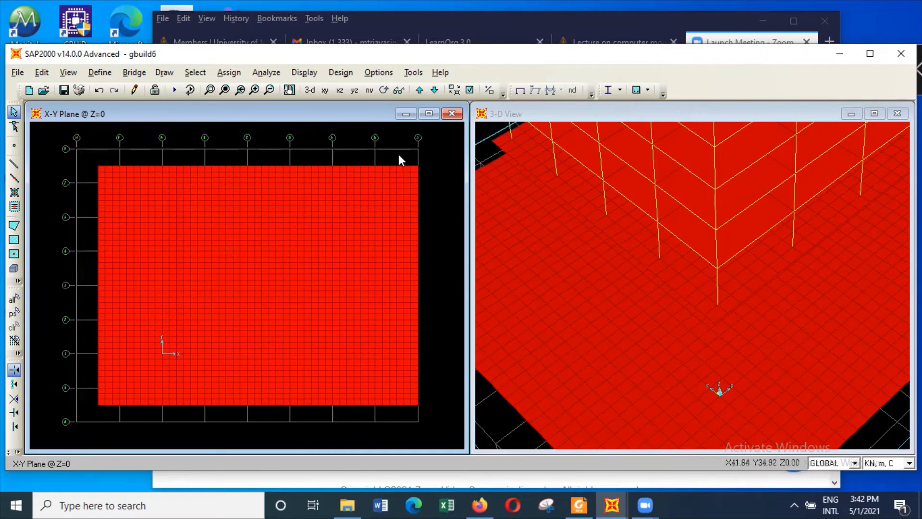
left_click_drag(393, 155, 451, 425)
key("Delete")
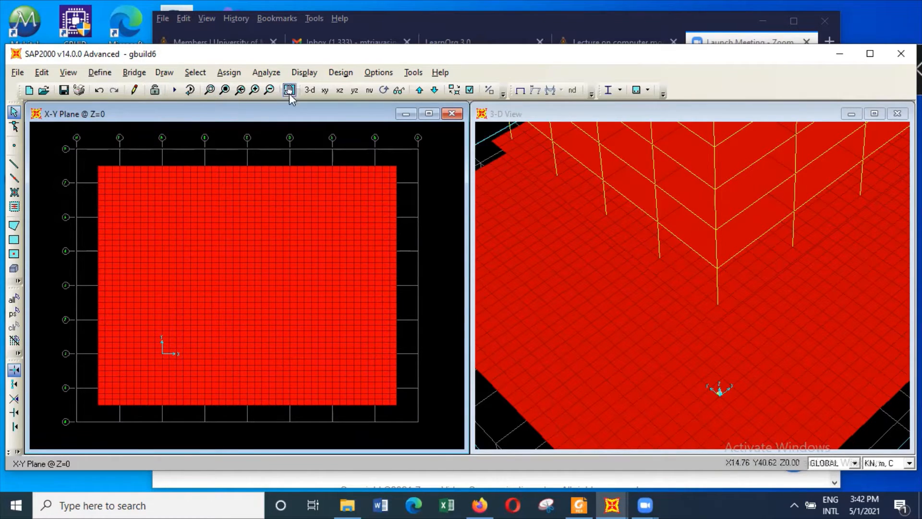
Check the building footprint over the trimmed ground areas in an xy 3-D view and restore the 2D X-Y plane view at Z = 0
left_click(68, 72)
left_click(98, 89)
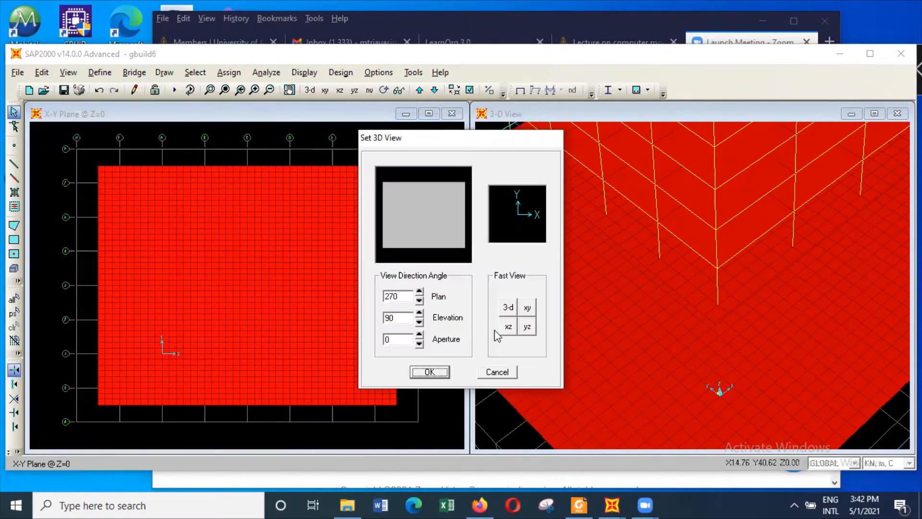
left_click(528, 309)
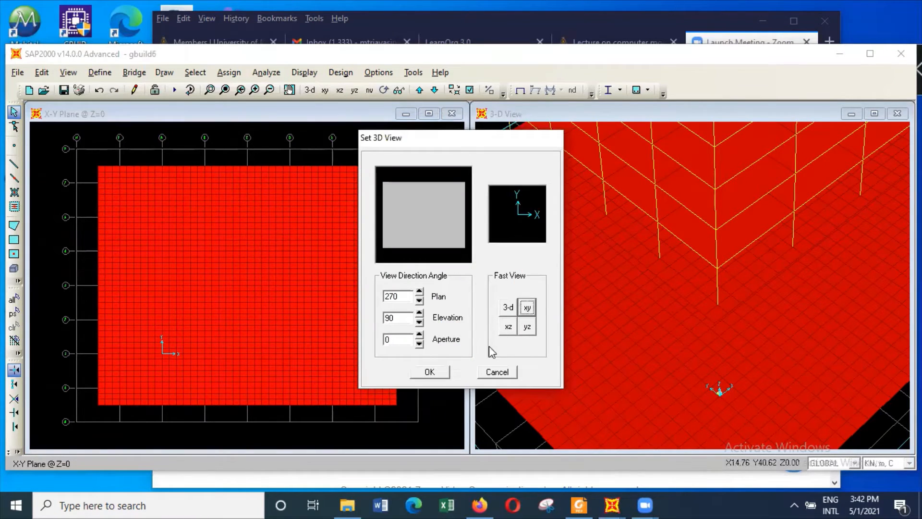
left_click(435, 374)
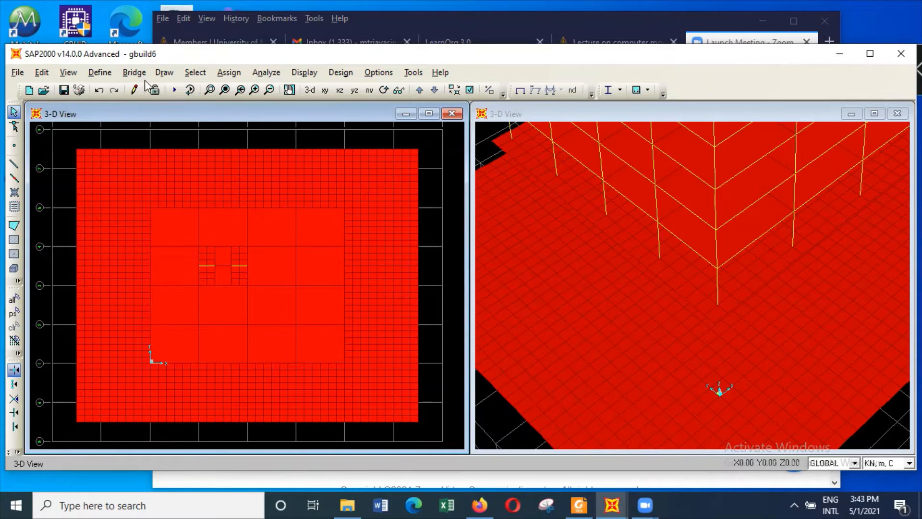
left_click(68, 72)
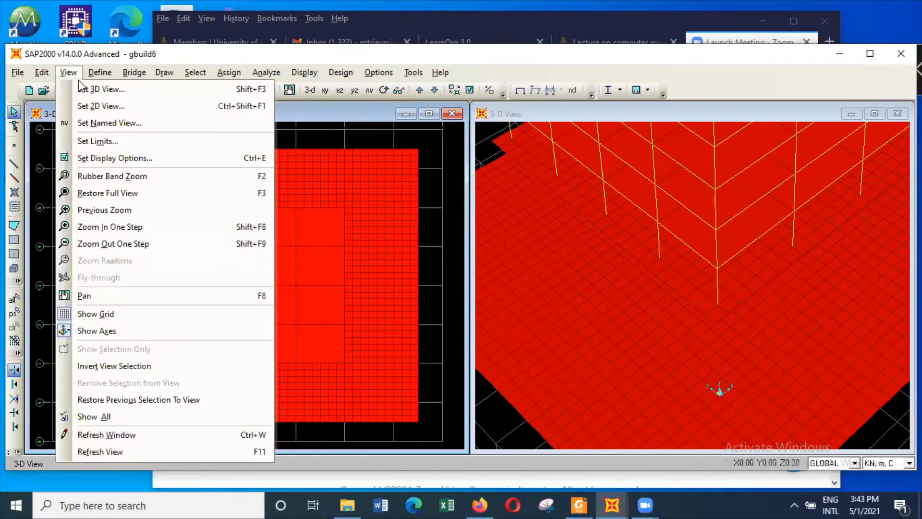
left_click(92, 106)
left_click(427, 376)
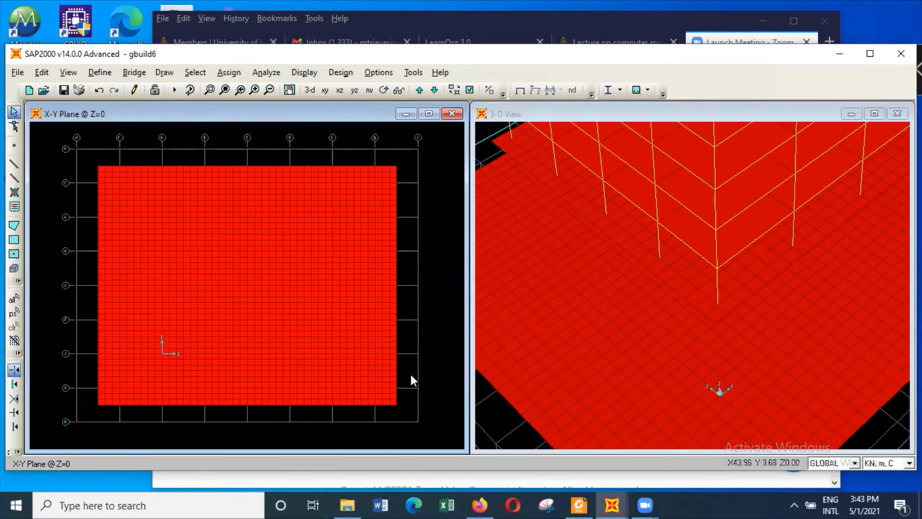
Select all remaining ground areas at Z = 0 and start extruding them linearly to solids with the latsoil1 property
left_click_drag(64, 146, 406, 415)
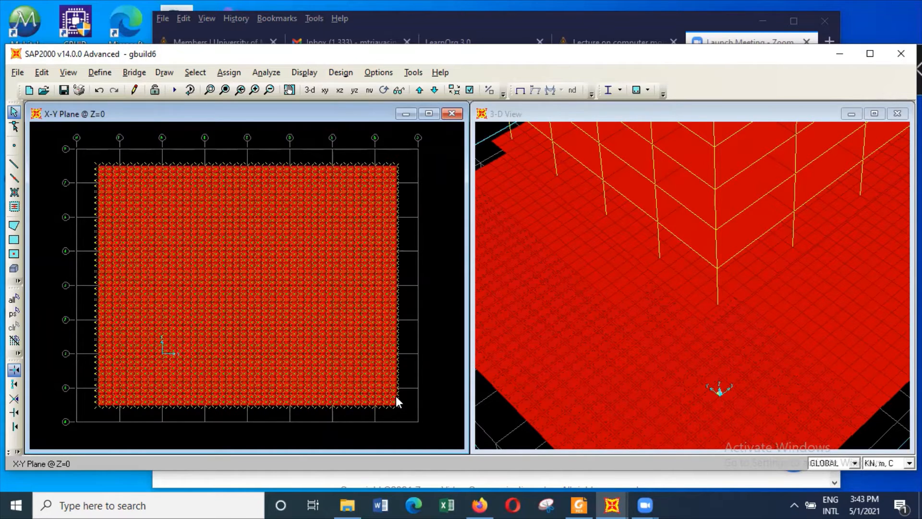
left_click(42, 72)
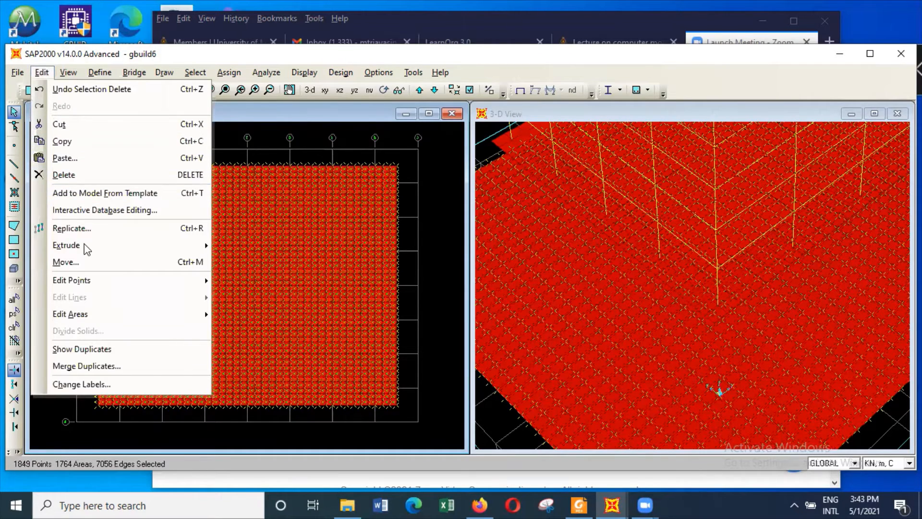
mouse_move(86, 247)
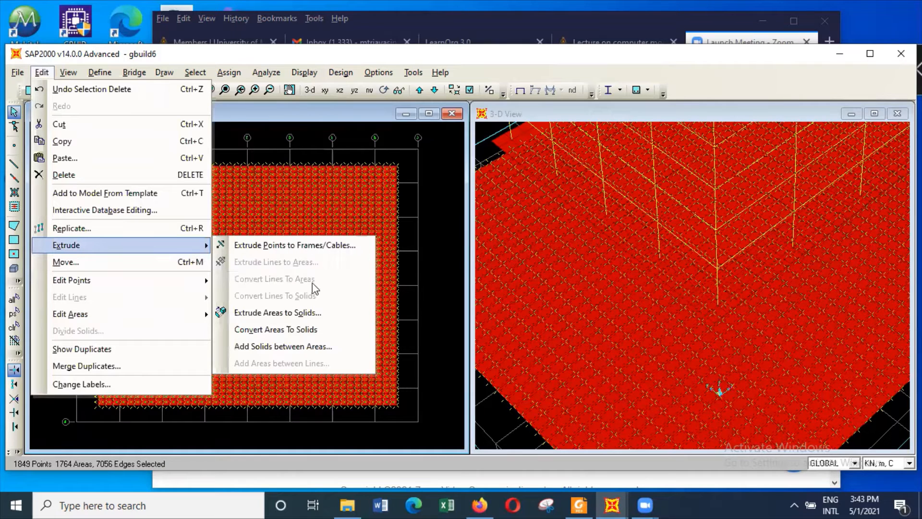
left_click(309, 313)
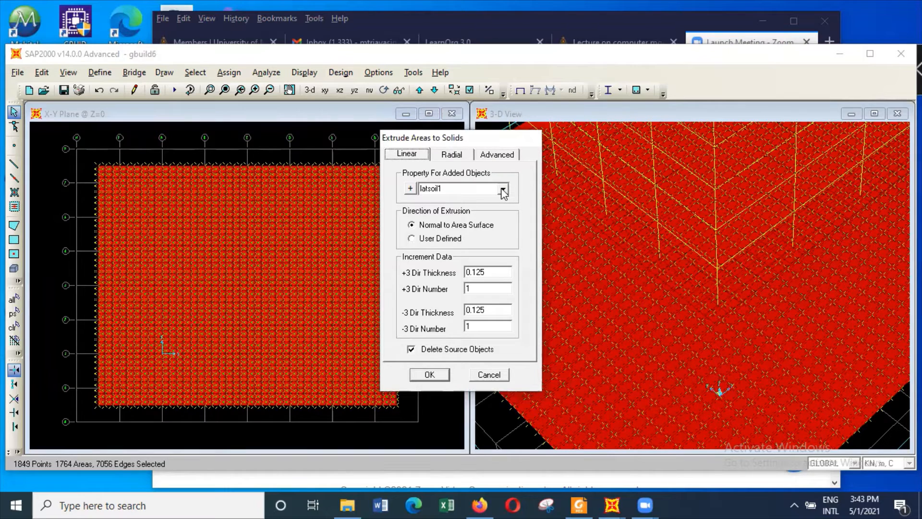
left_click(503, 190)
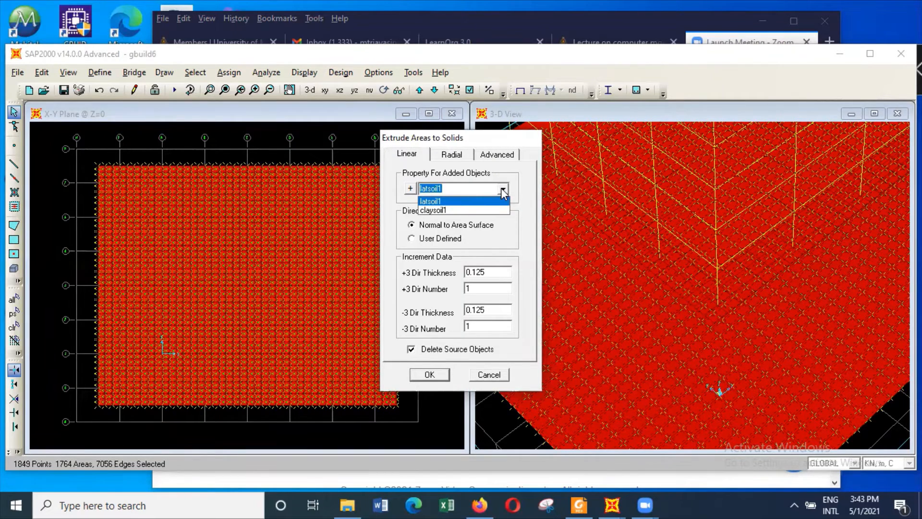
left_click(502, 189)
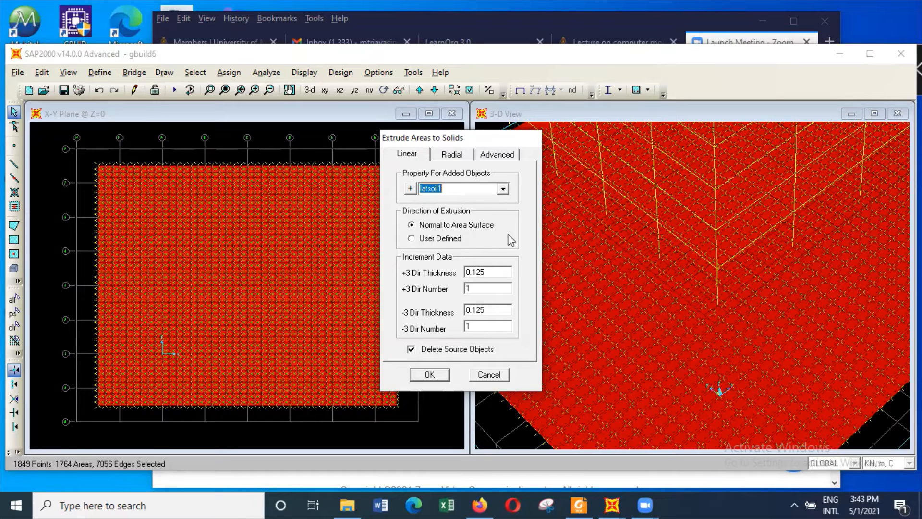
Extrude the areas with 0 thickness and number in +3 and 12 increments in -3 down to Z = -12, keeping the source areas
left_click(497, 271)
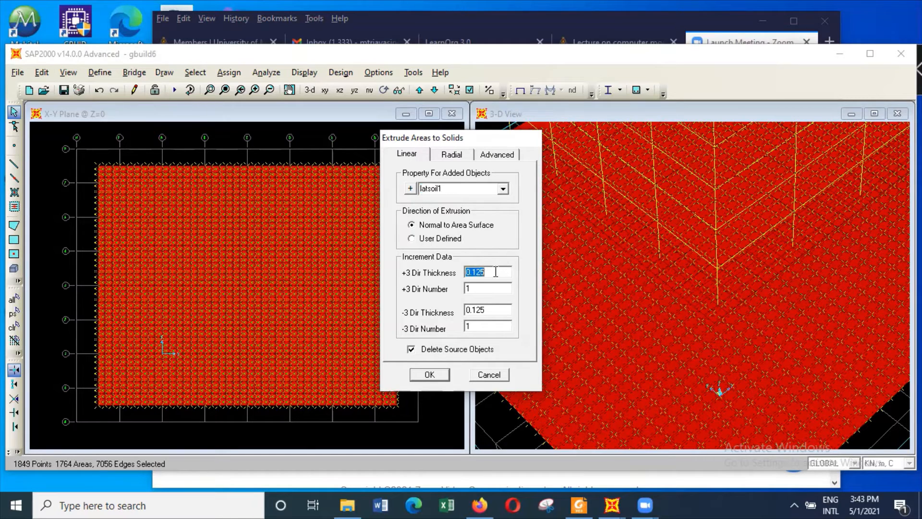
type("0")
left_click(498, 287)
type("0")
left_click(489, 328)
type("12")
left_click(494, 309)
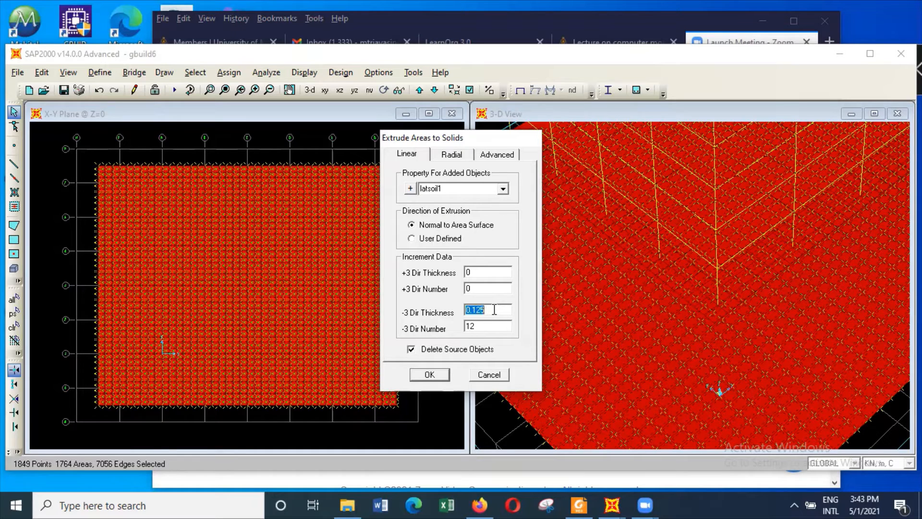
type("12")
left_click(410, 347)
left_click(444, 373)
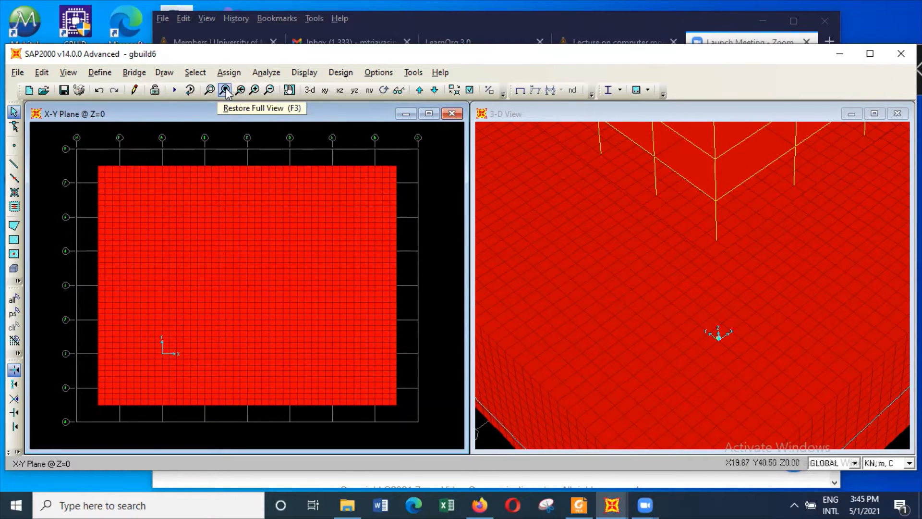
Restore the full 3-D view and change it to a 2D view of the X-Y plane at the soil base, Z = -12
left_click(558, 115)
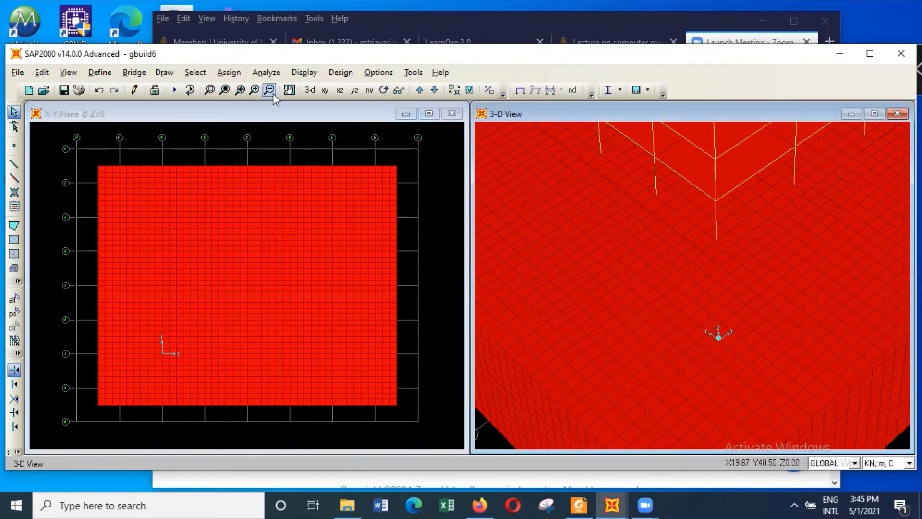
left_click(225, 89)
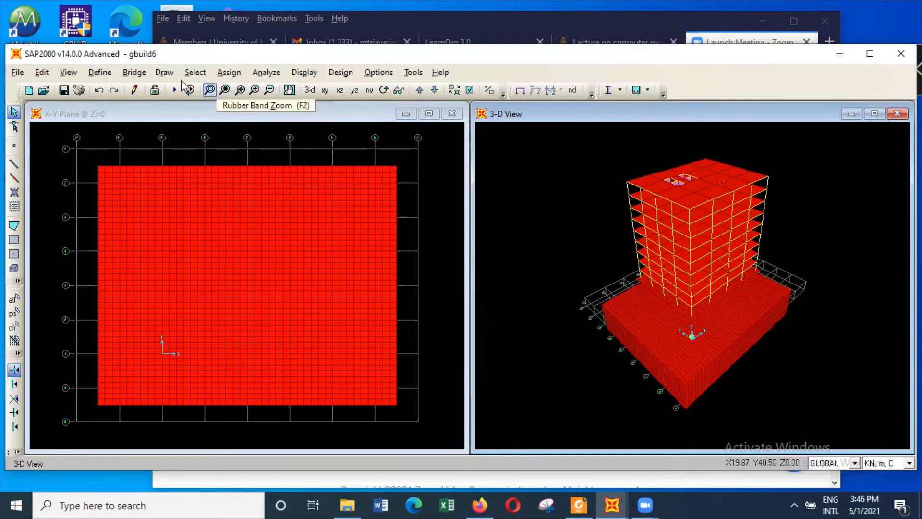
left_click(77, 77)
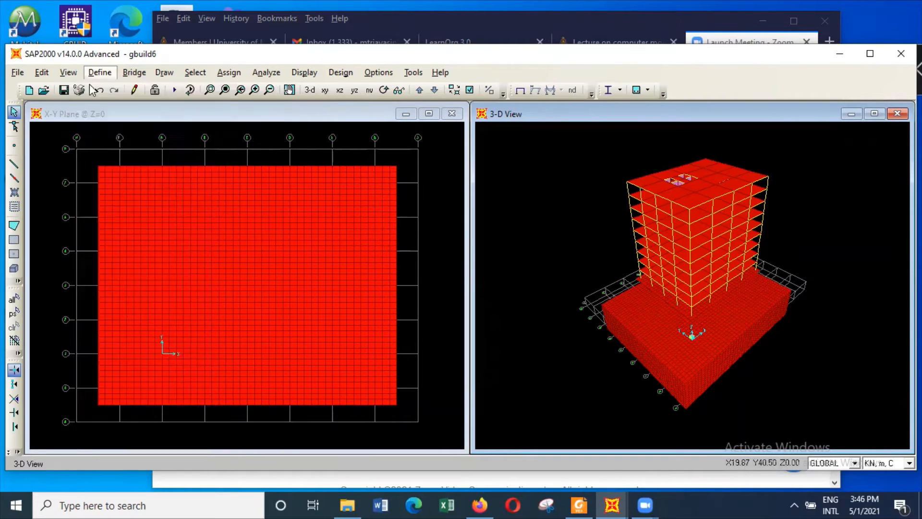
left_click(90, 105)
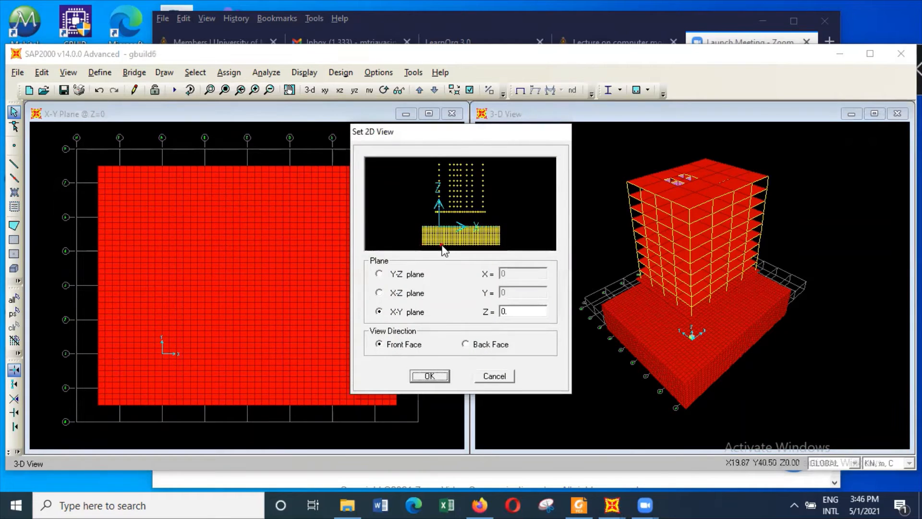
left_click(441, 246)
left_click(444, 379)
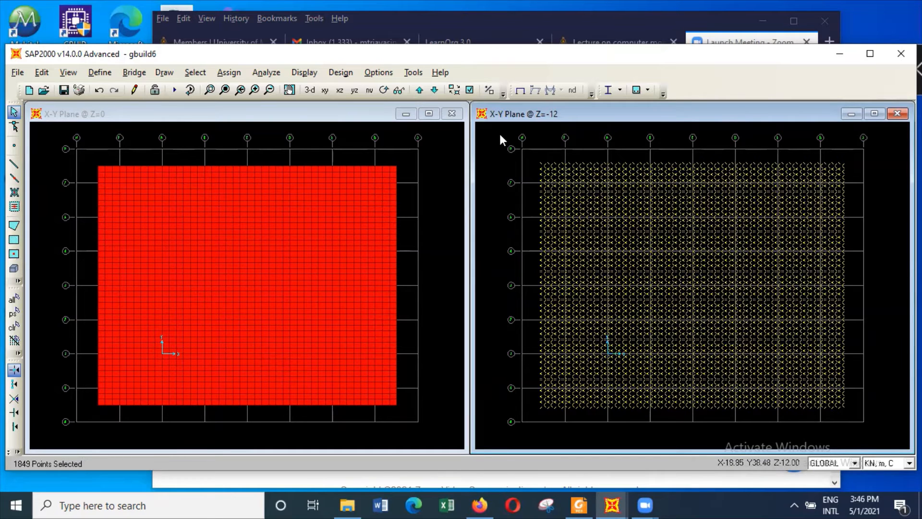
Assign joint restraints to all points of the soil base at Z = -12
left_click(225, 73)
mouse_move(244, 90)
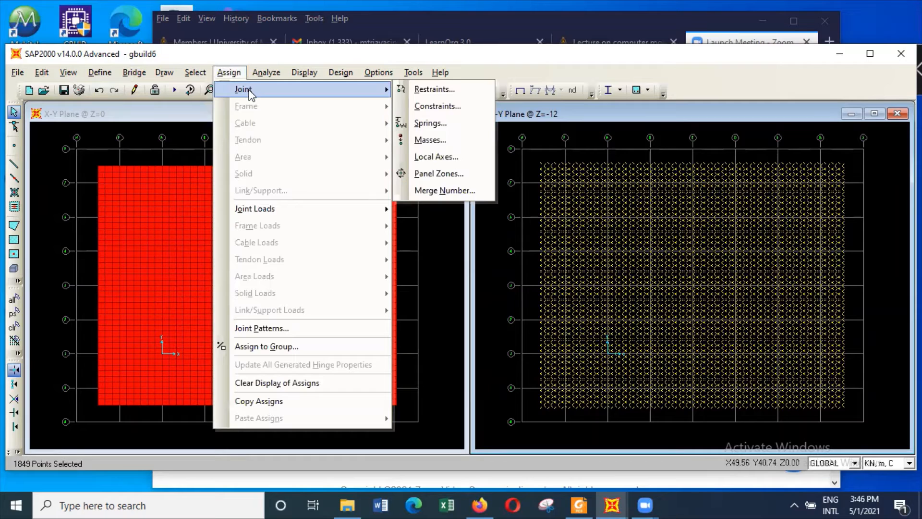
left_click(445, 95)
left_click(452, 298)
left_click(442, 330)
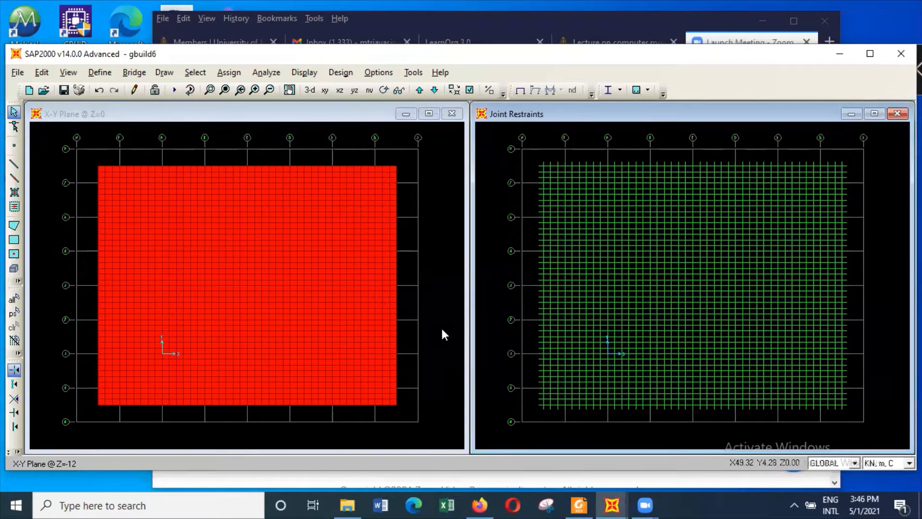
Check the whole model in an X-Z view with aperture 0, and return the Joint Restraints window to the standard 3-D view
left_click(310, 90)
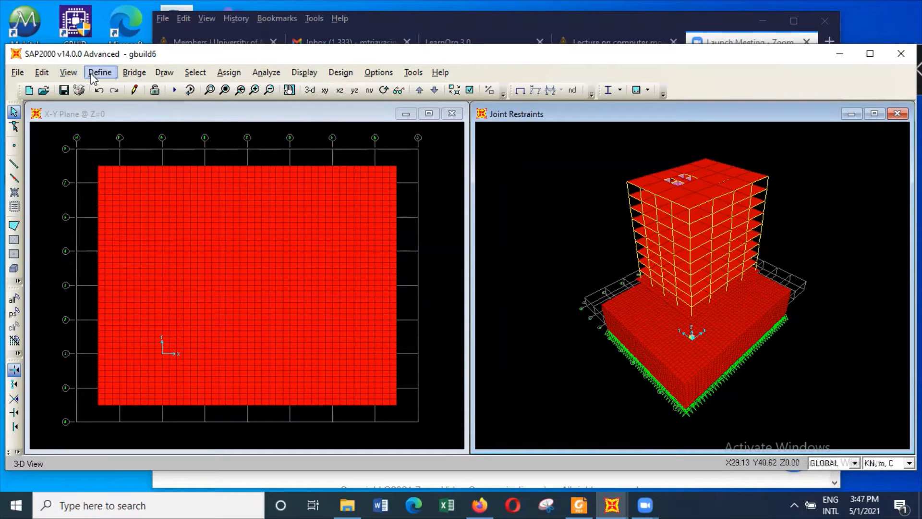
left_click(67, 72)
left_click(96, 88)
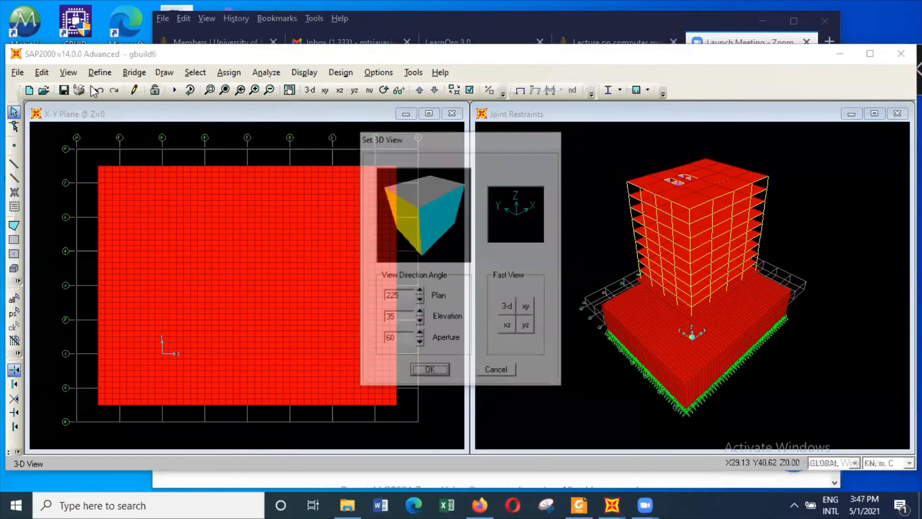
left_click(508, 327)
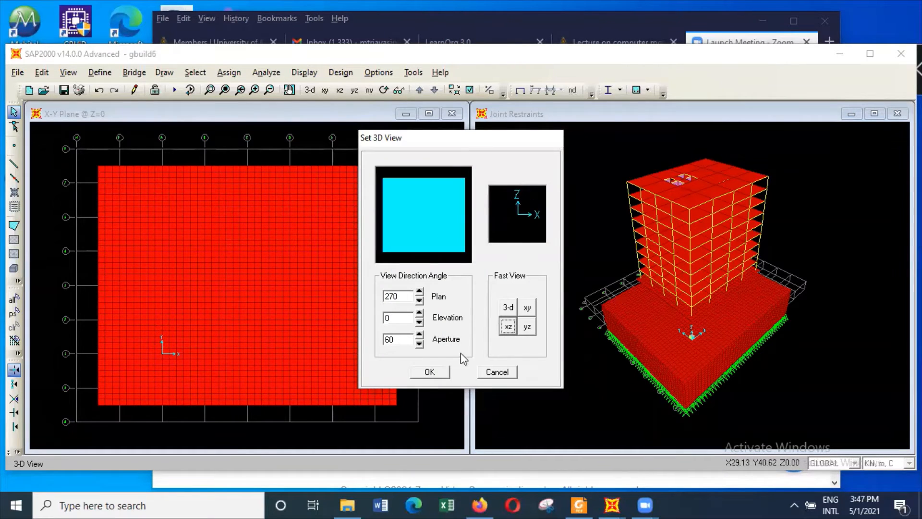
left_click(419, 344)
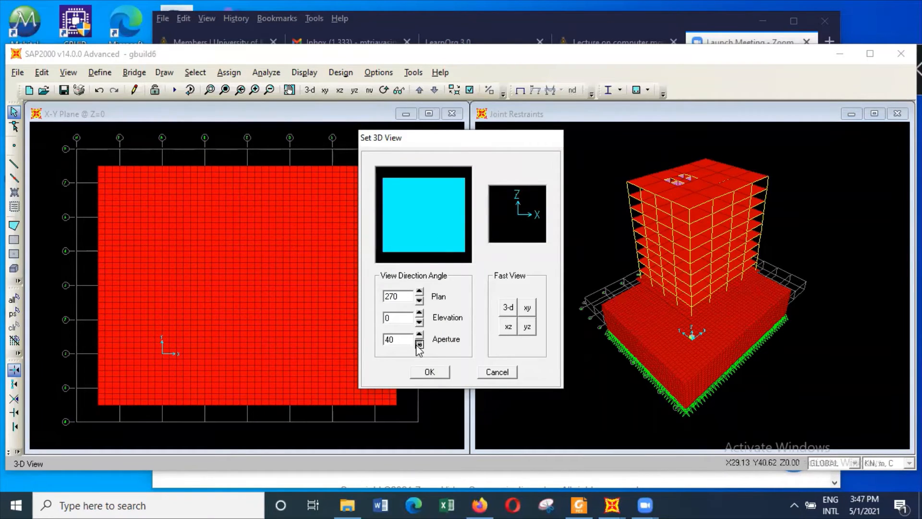
left_click(428, 374)
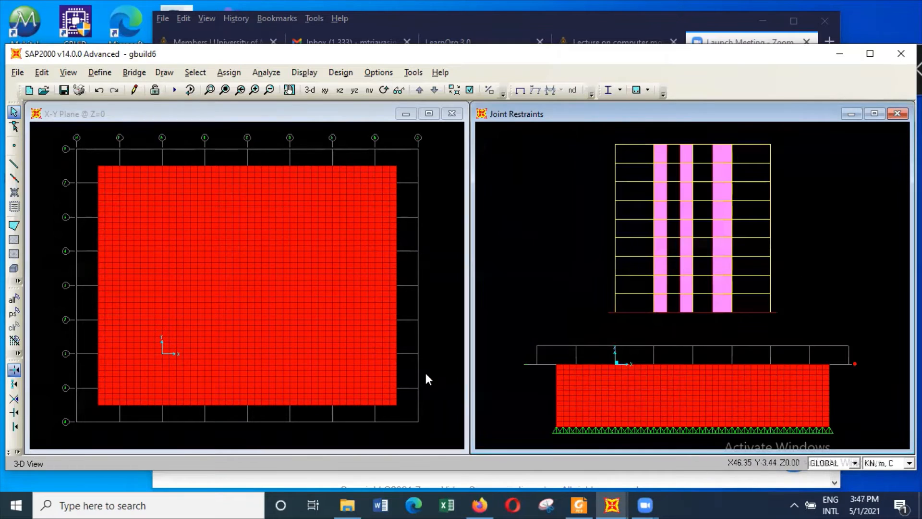
left_click(312, 90)
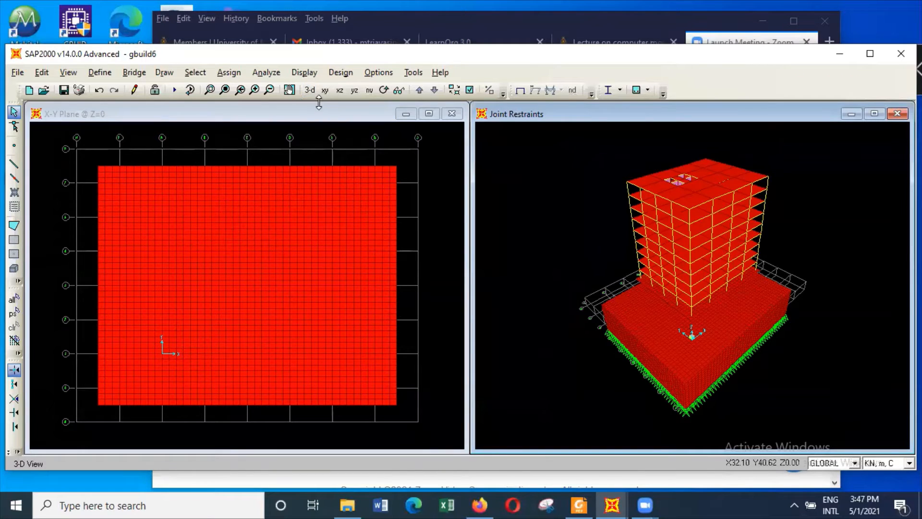
Change the X-Y plan window at Z = 0 to an X-Z view of the whole model with aperture 0
left_click(322, 126)
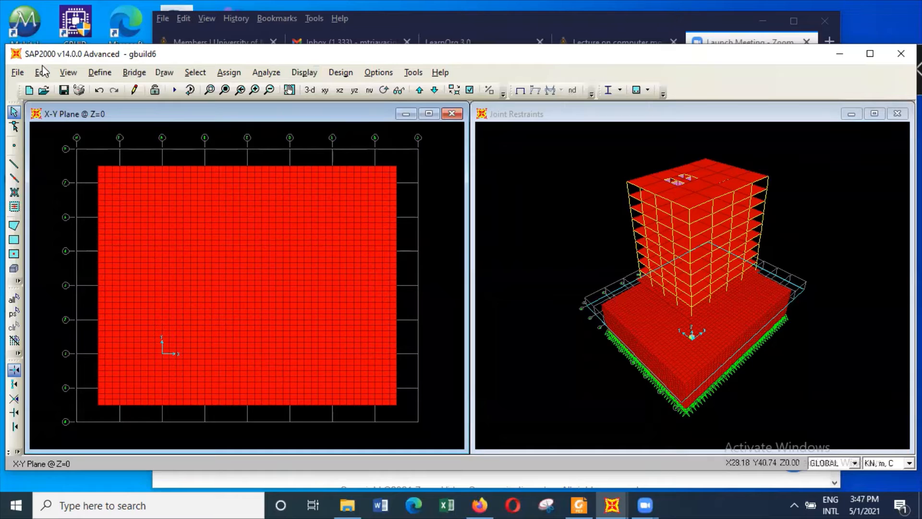
left_click(68, 72)
left_click(100, 91)
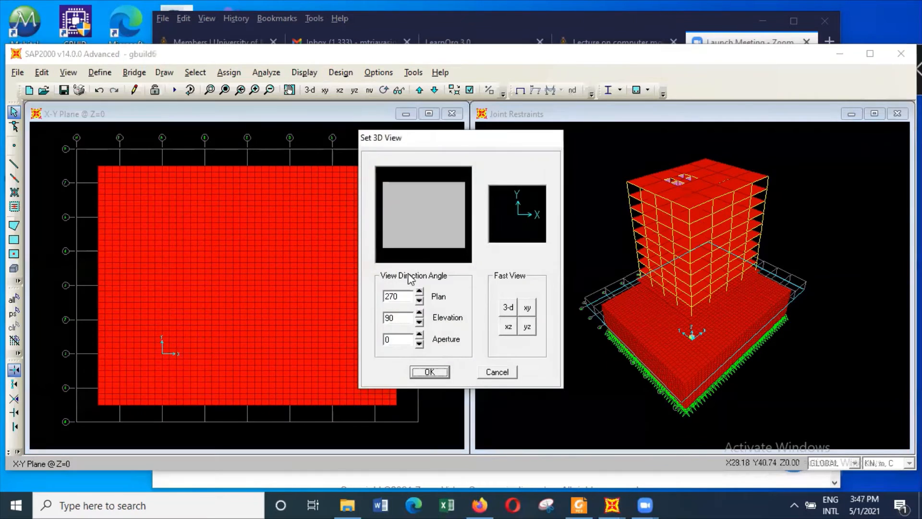
left_click(508, 326)
left_click(445, 373)
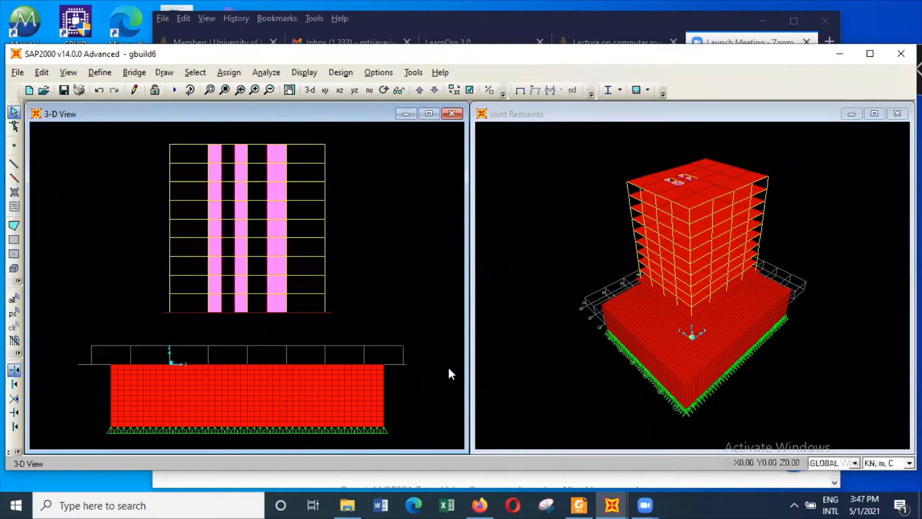
Select the entire raised building and replicate it linearly once with dz = -10, deleting the original objects
left_click_drag(134, 133, 383, 323)
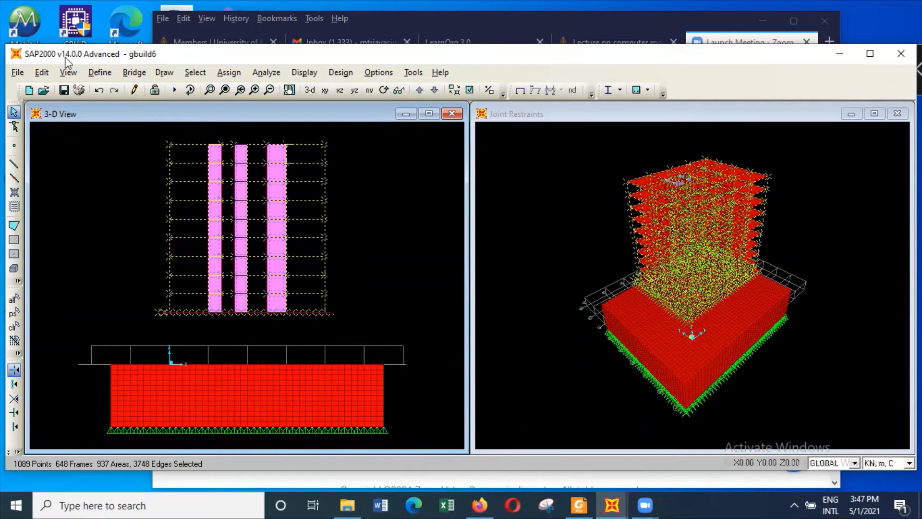
left_click(42, 72)
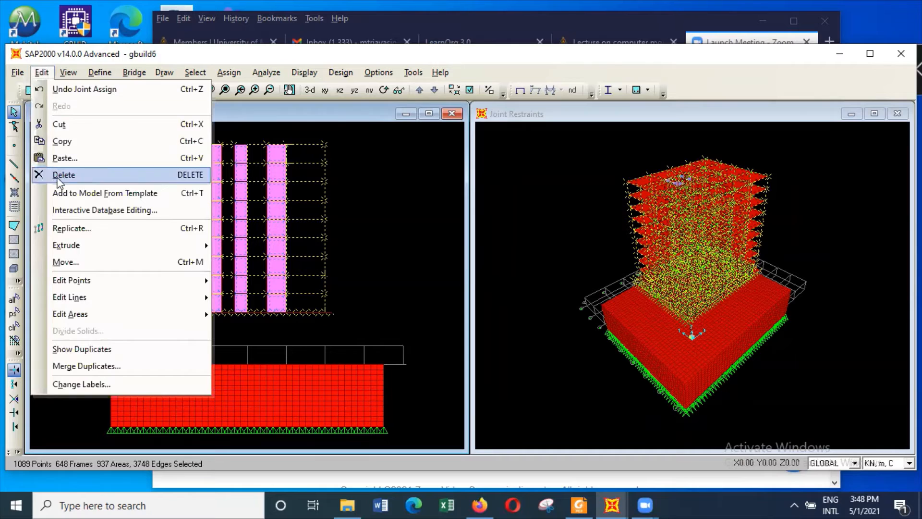
left_click(76, 228)
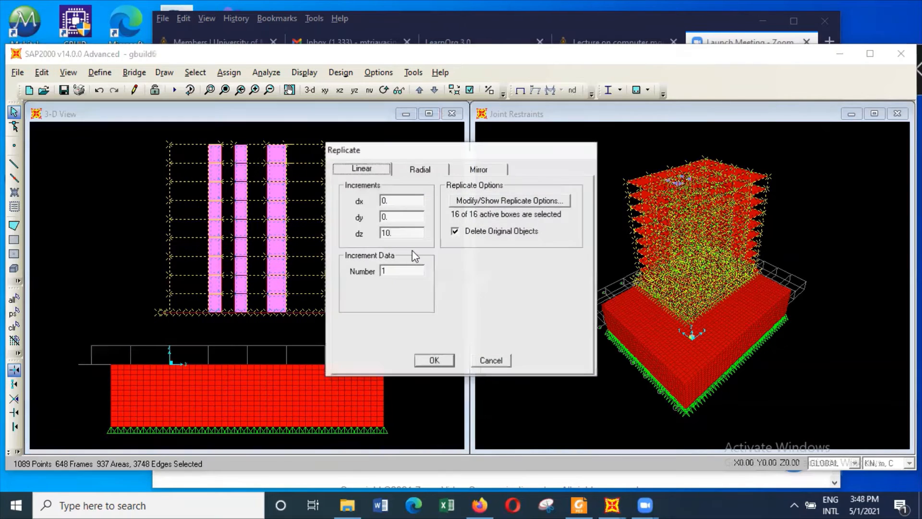
left_click(385, 233)
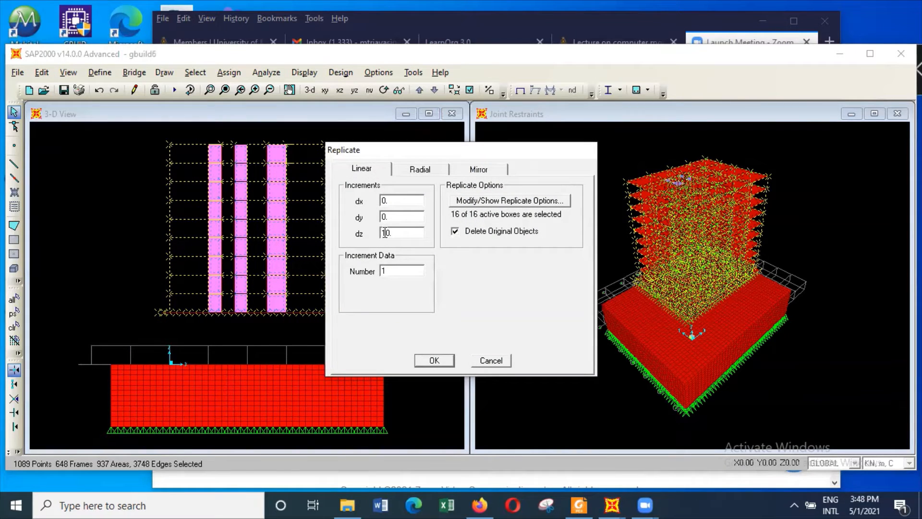
type("-")
left_click(450, 359)
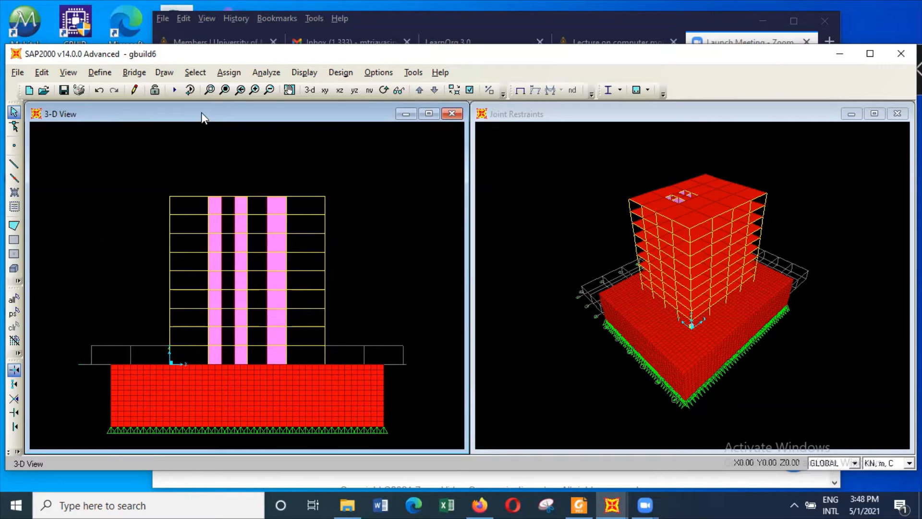
Select all areas with the raft1200 section and examine them close up at the building's base in the 3-D view
left_click(582, 114)
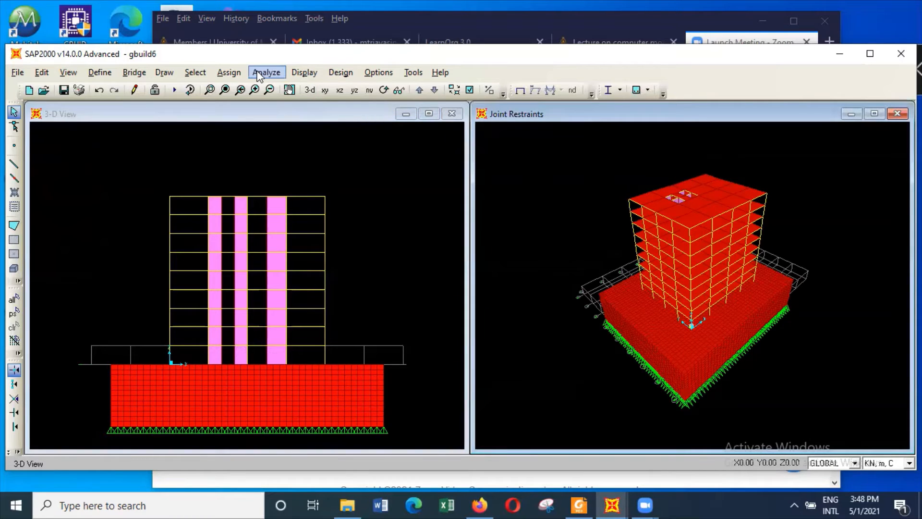
left_click(196, 74)
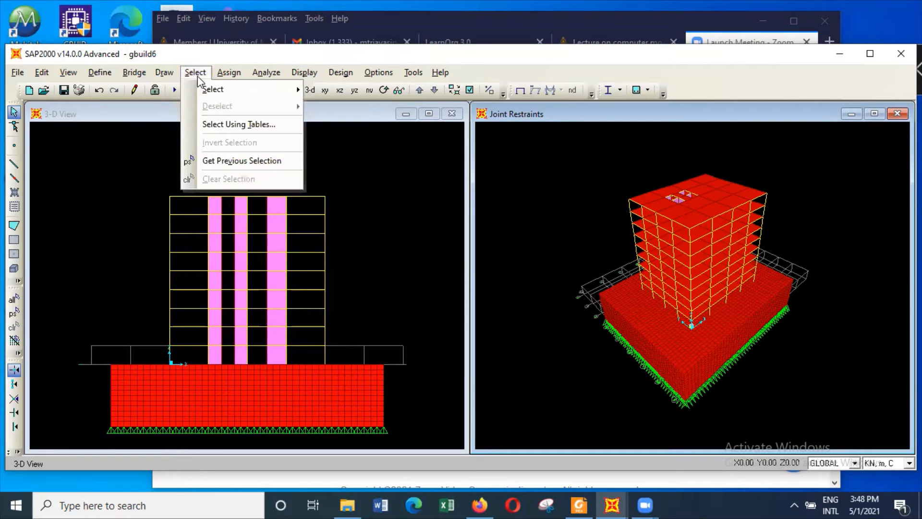
mouse_move(210, 88)
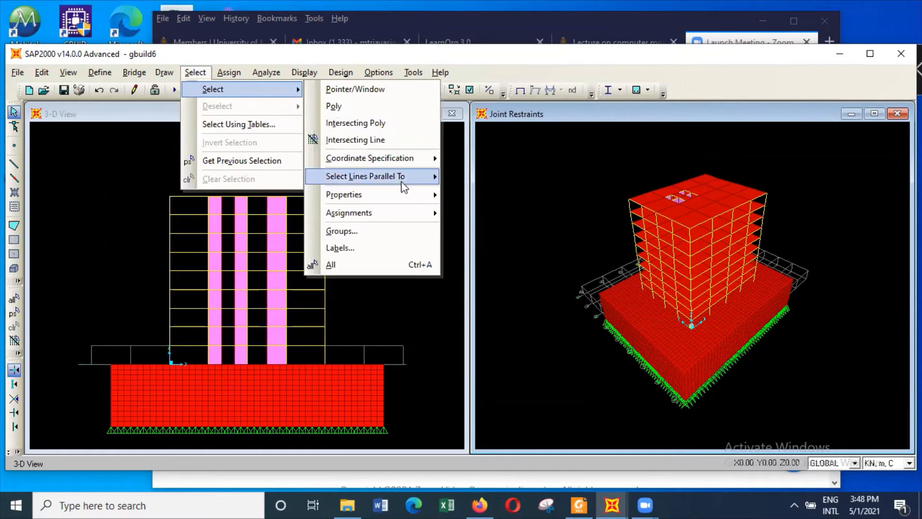
mouse_move(403, 192)
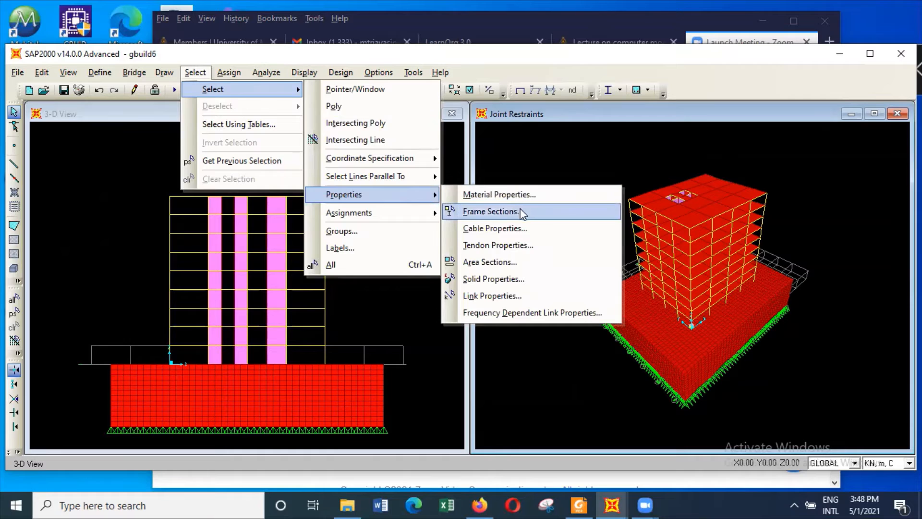
left_click(526, 261)
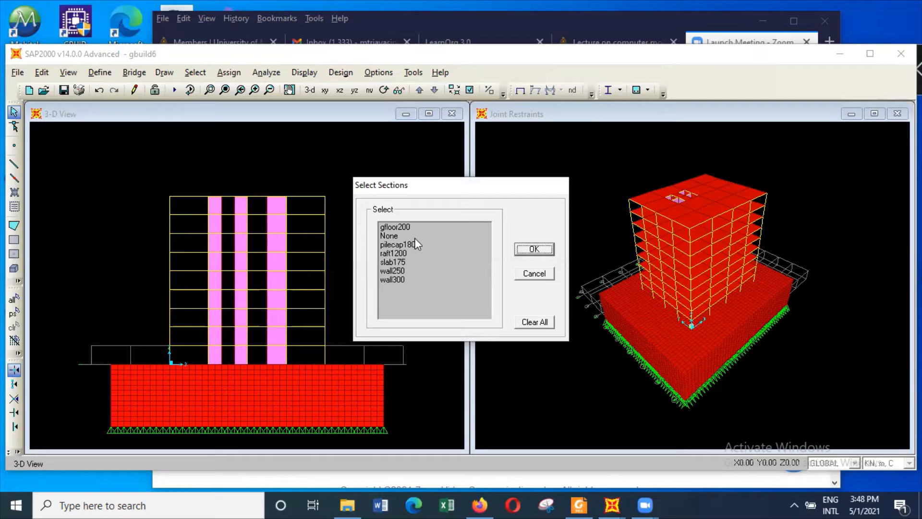
left_click(393, 253)
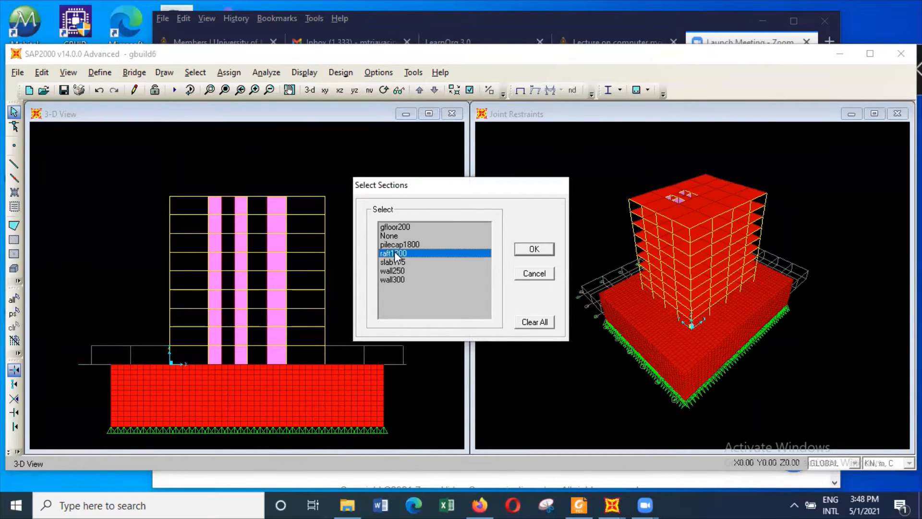
left_click(533, 250)
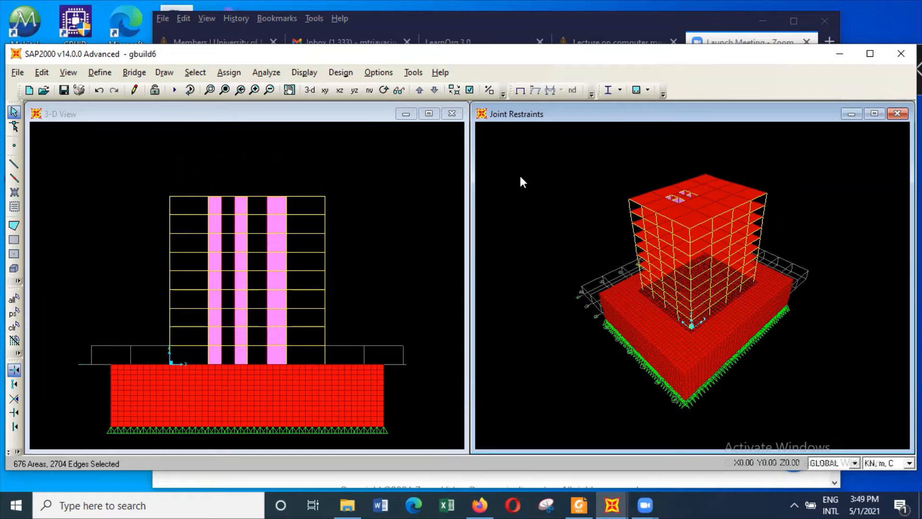
left_click(209, 90)
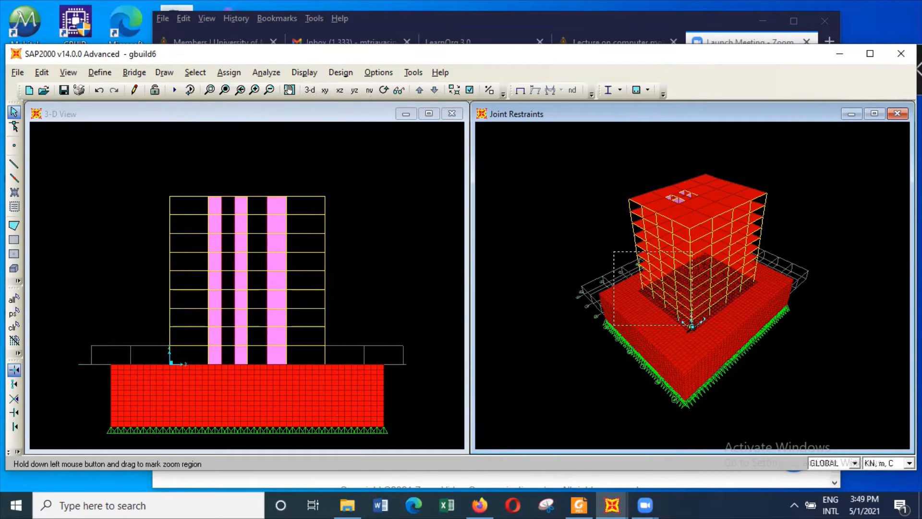
left_click_drag(618, 256, 694, 337)
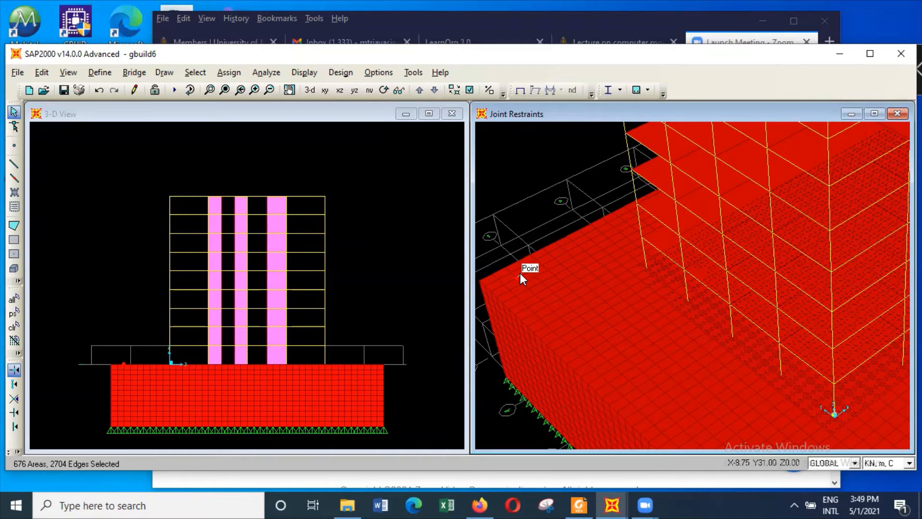
Run the analysis for all load cases and save the model
left_click(267, 73)
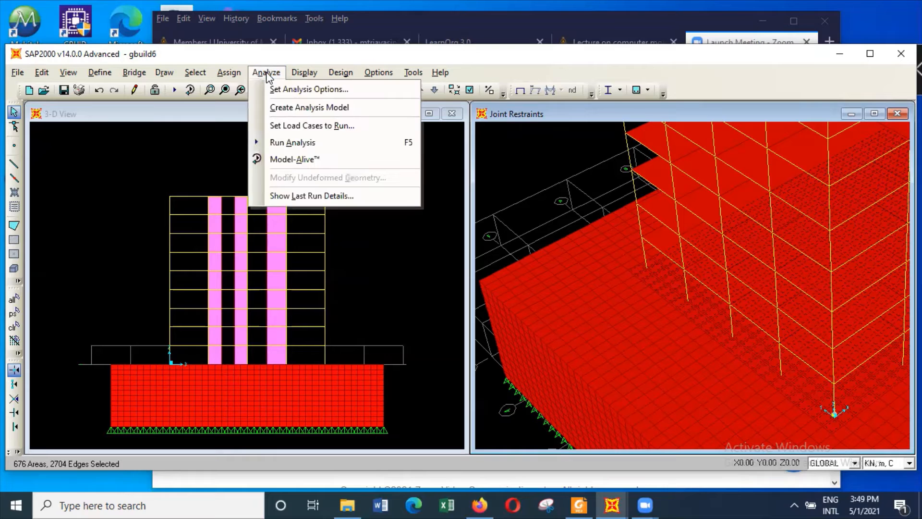
left_click(297, 143)
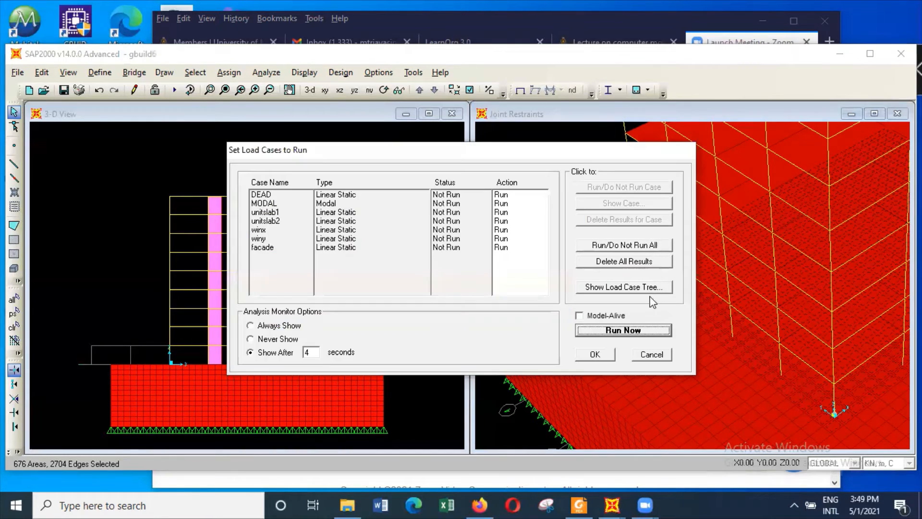
left_click(649, 329)
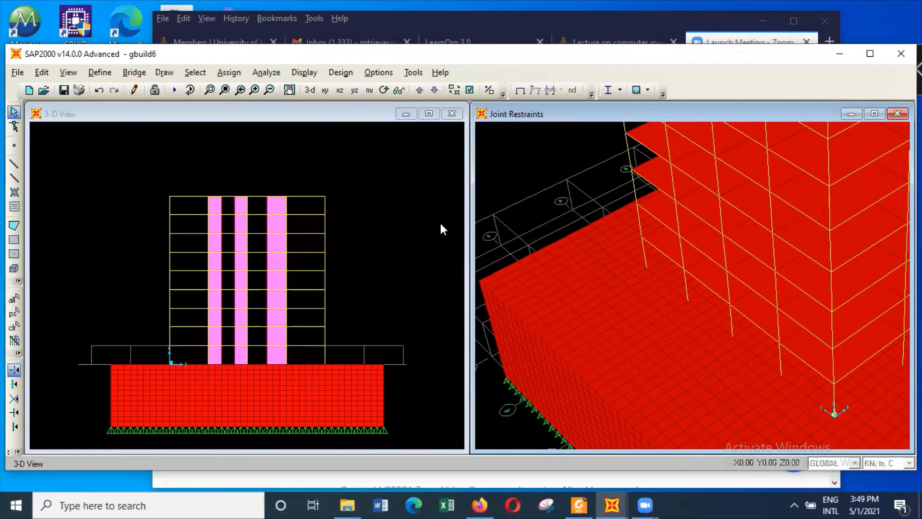
key("ctrl+s")
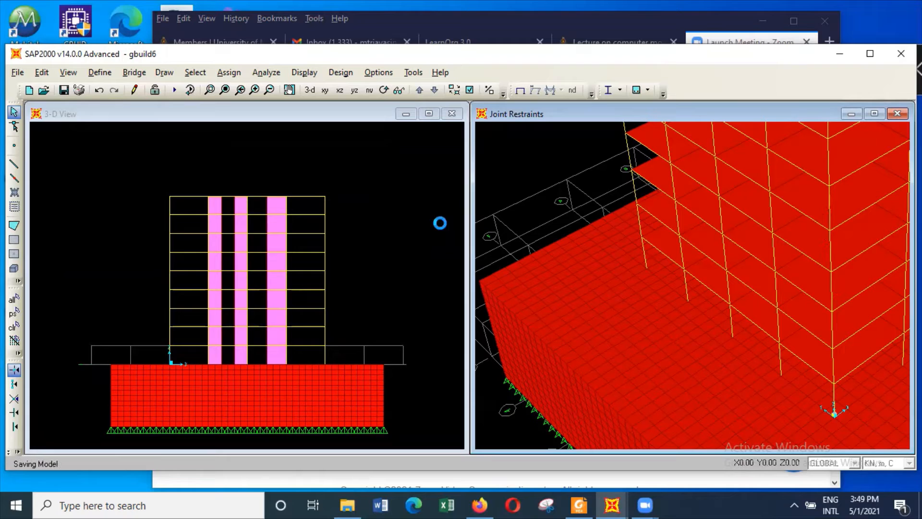
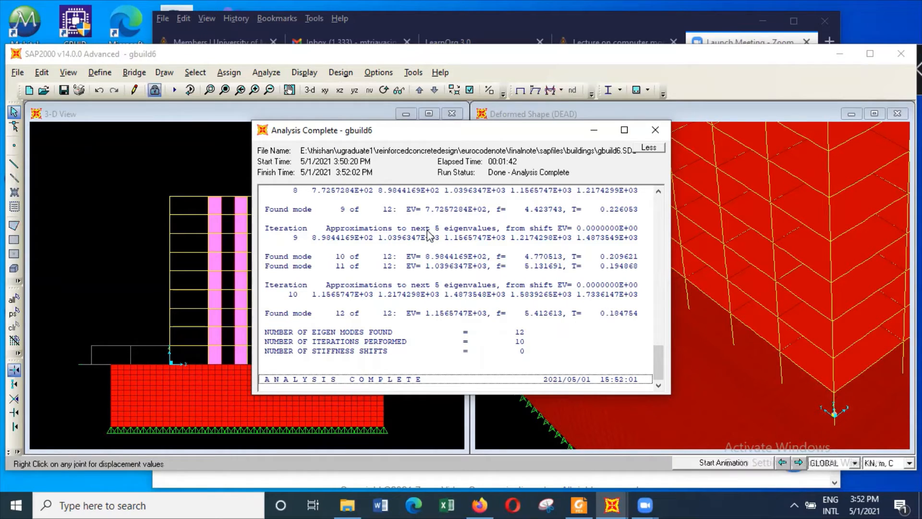
Close the analysis report and inspect DEAD-case displacements at a column base and adjacent soil joints in the deformed shape
left_click(654, 130)
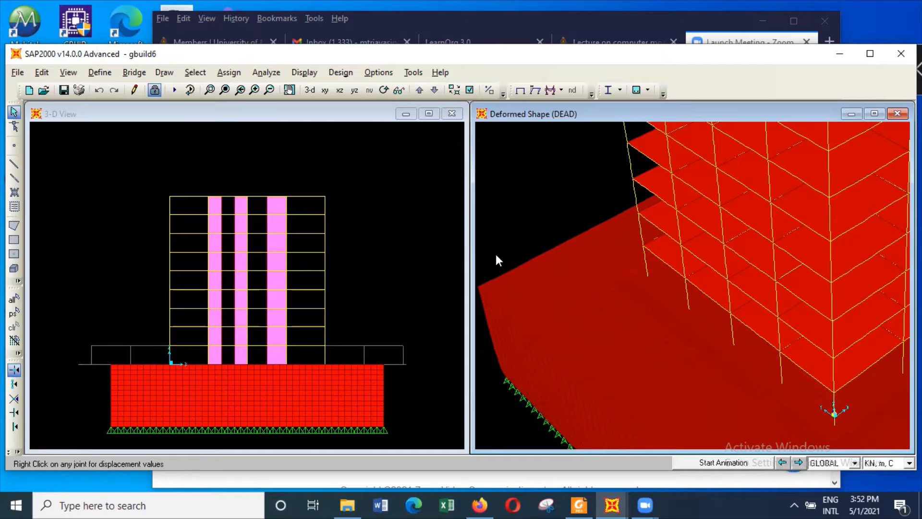
mouse_move(646, 280)
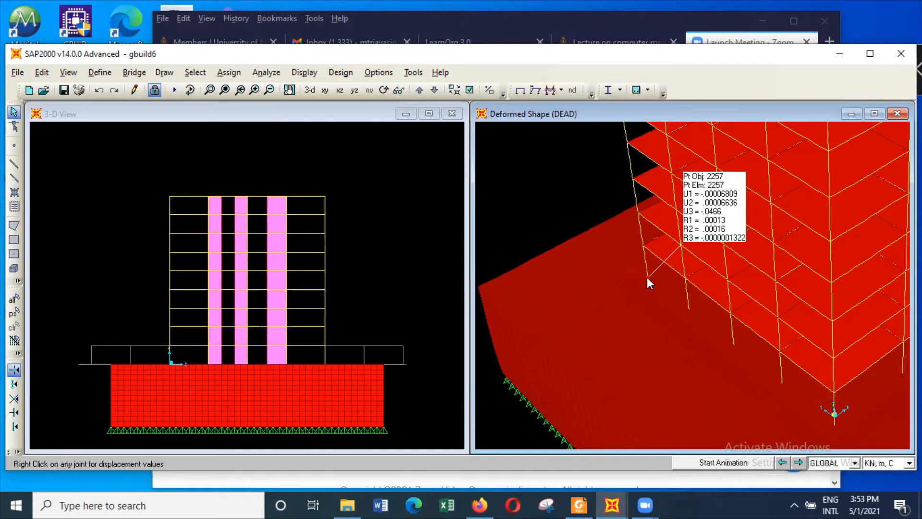
right_click(646, 277)
right_click(631, 276)
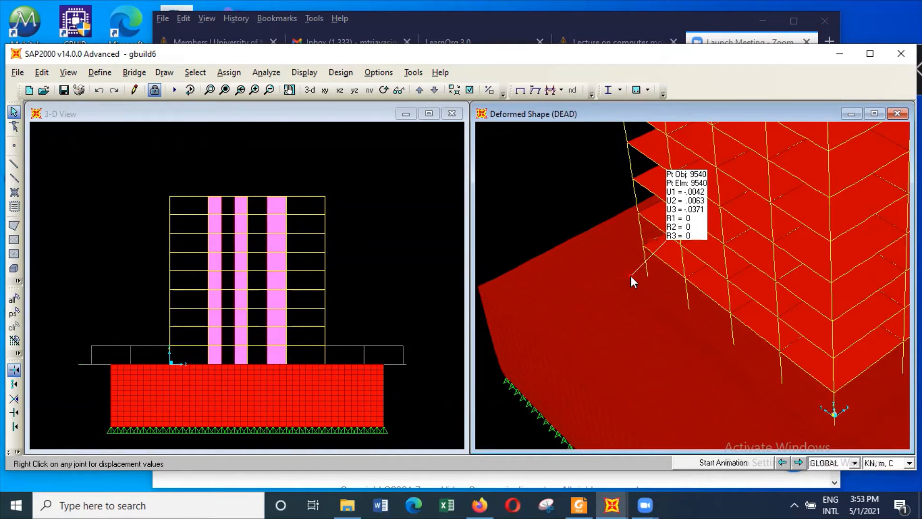
right_click(630, 275)
right_click(630, 276)
right_click(632, 278)
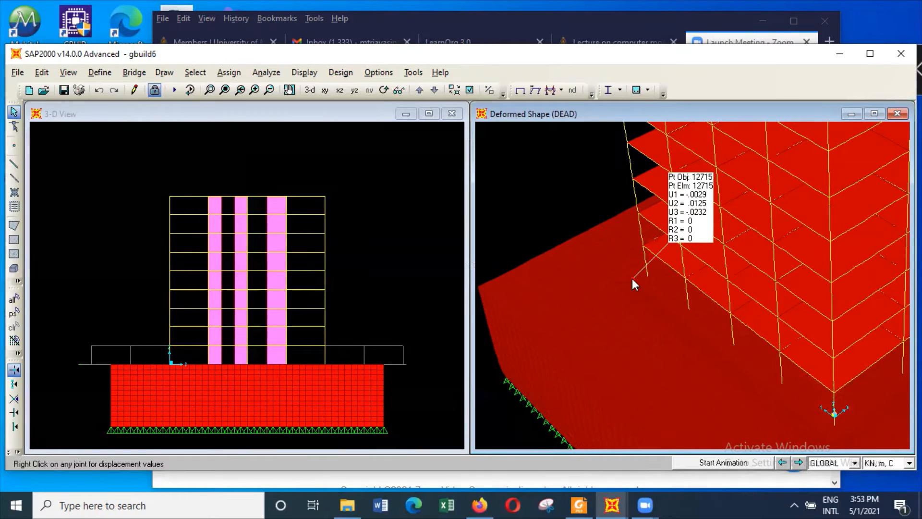
right_click(673, 286)
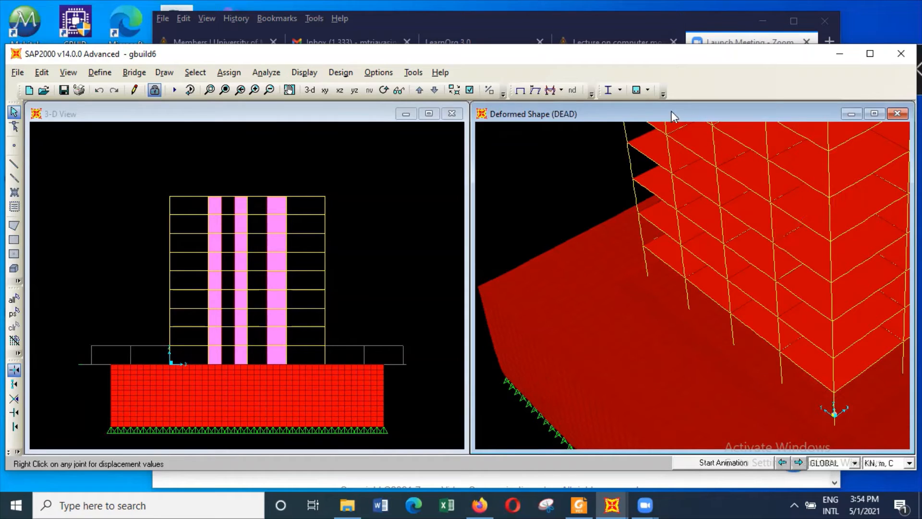
Display the deformed shape for the scom2x combination with automatic scaling and cubic curve
left_click(307, 71)
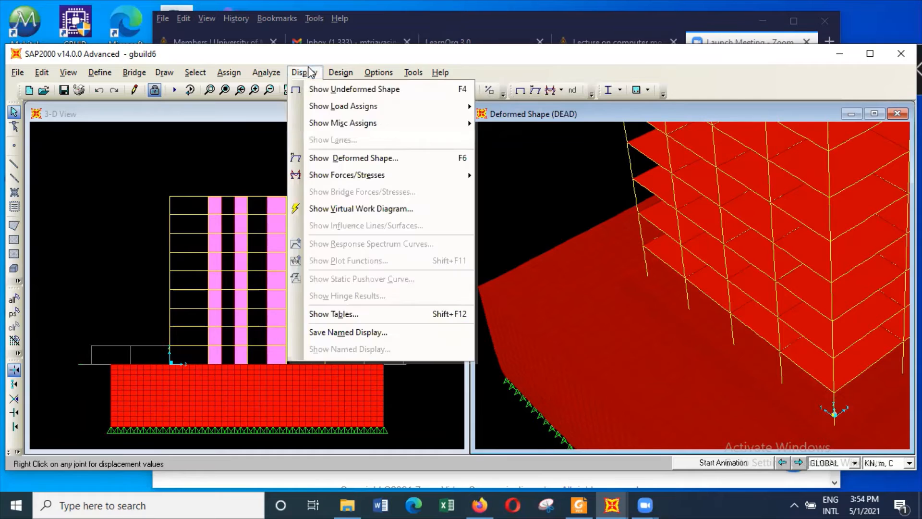
mouse_move(316, 125)
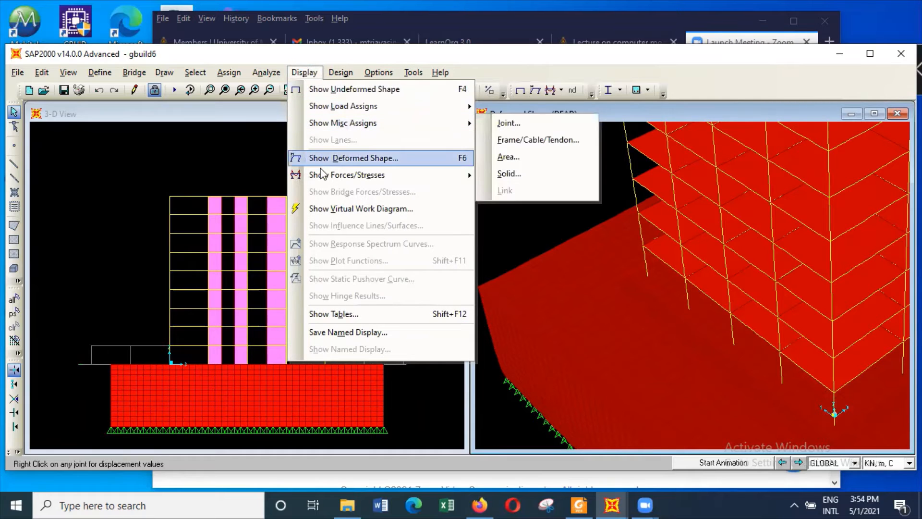
mouse_move(332, 174)
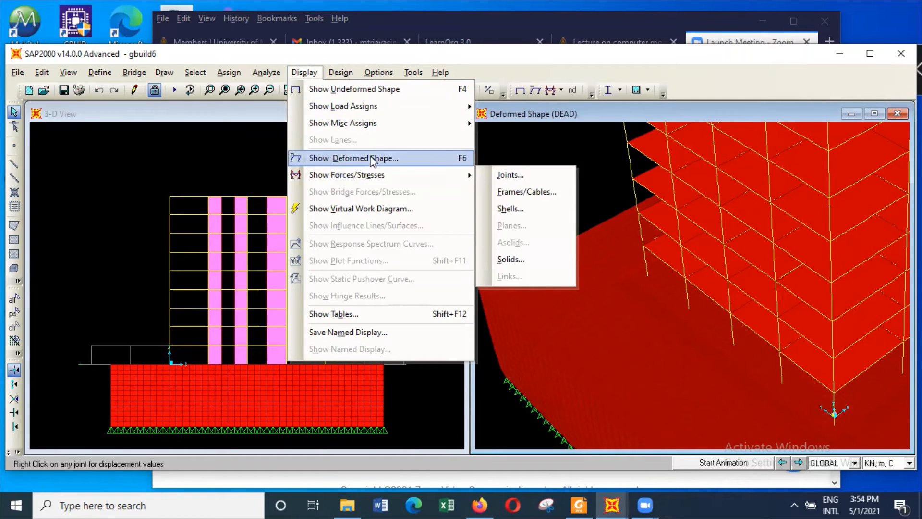
left_click(353, 158)
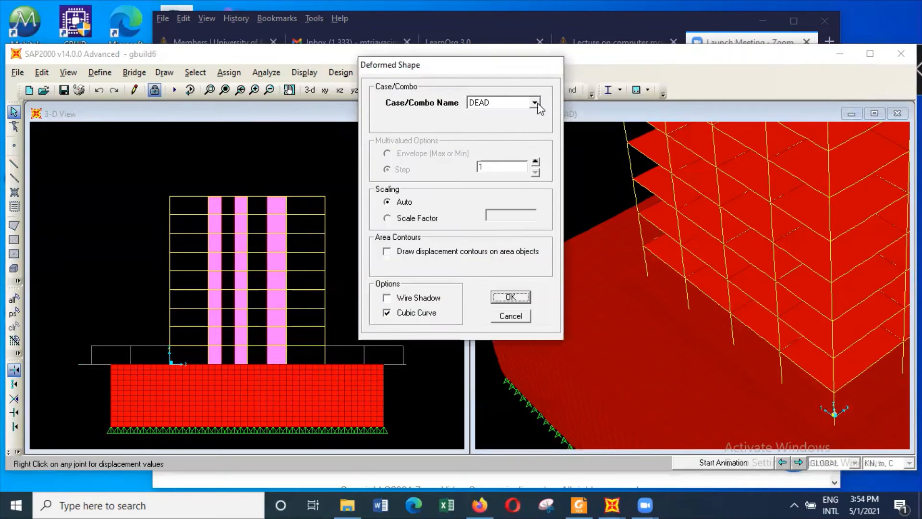
left_click(537, 103)
scroll(527, 136, "down", 1)
scroll(527, 137, "down", 3)
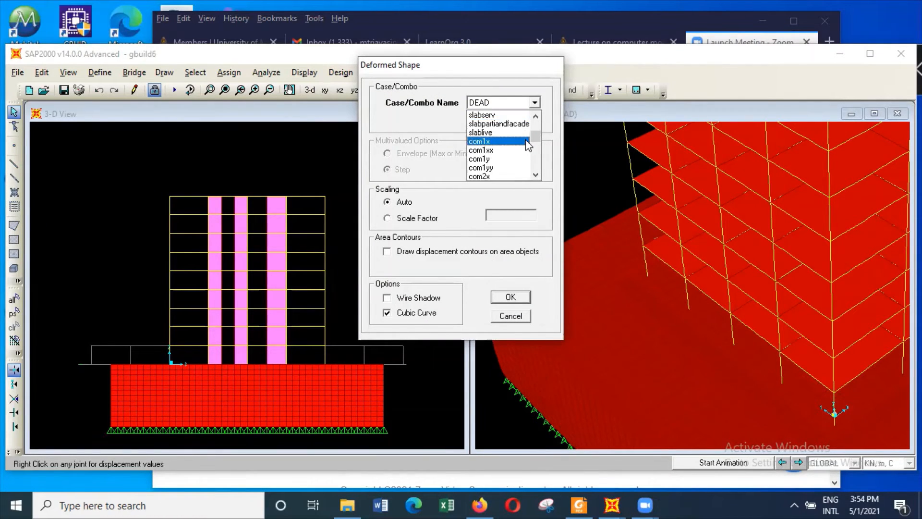
scroll(526, 139, "down", 2)
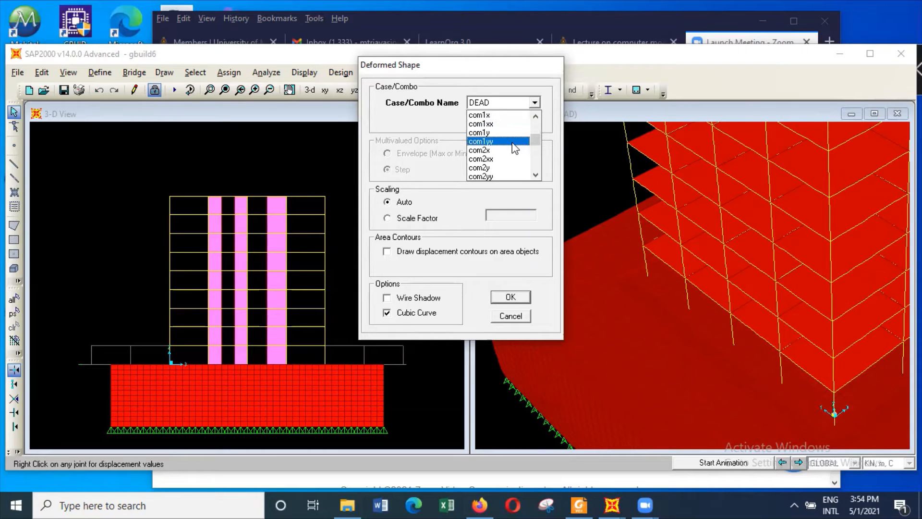
scroll(512, 149, "down", 4)
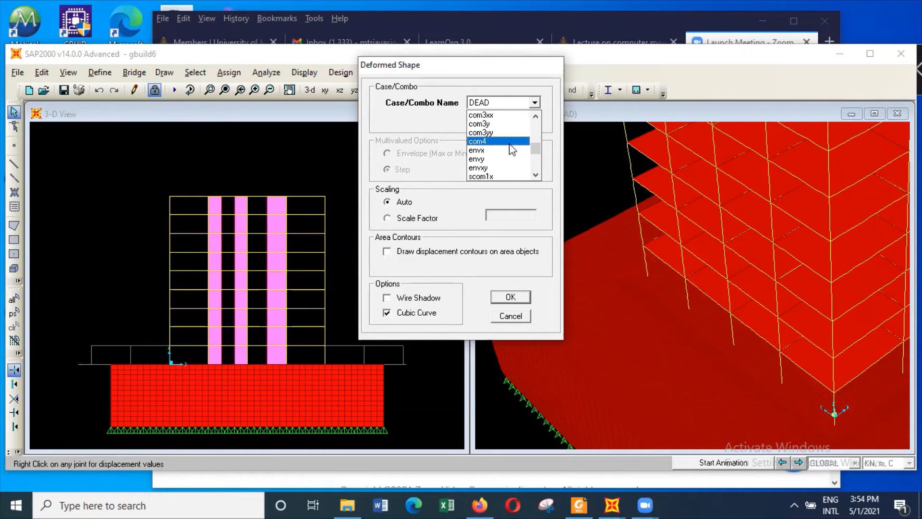
scroll(513, 150, "down", 3)
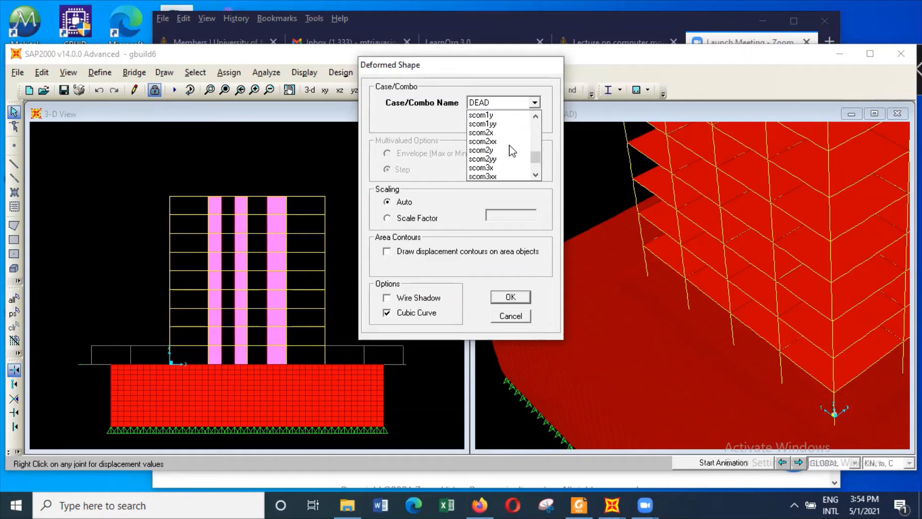
scroll(513, 150, "up", 1)
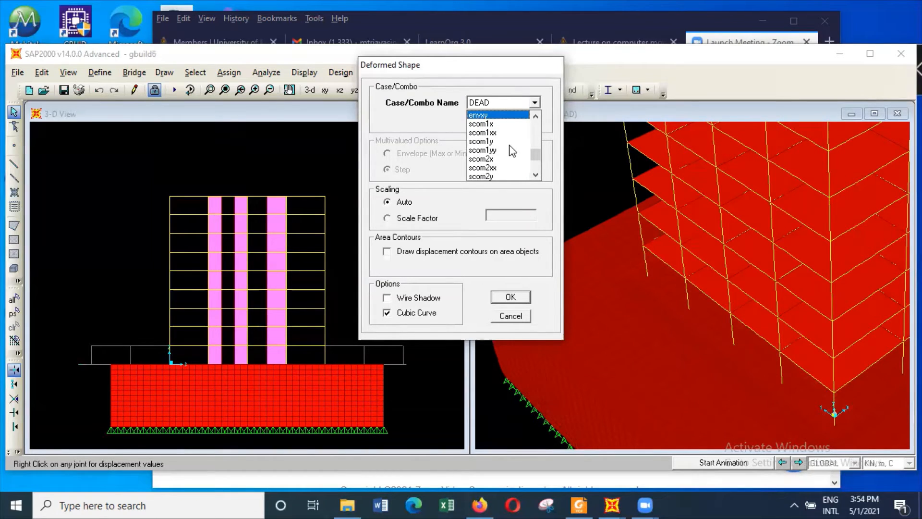
scroll(513, 151, "down", 1)
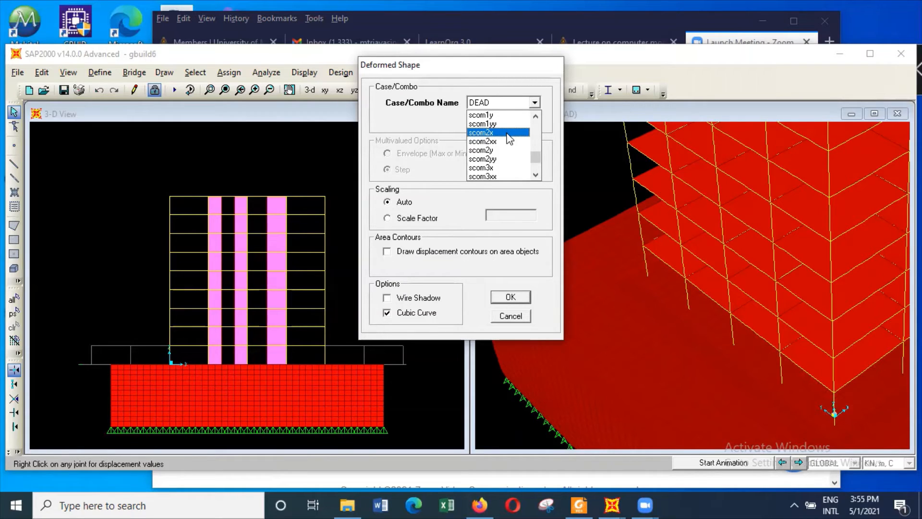
left_click(507, 133)
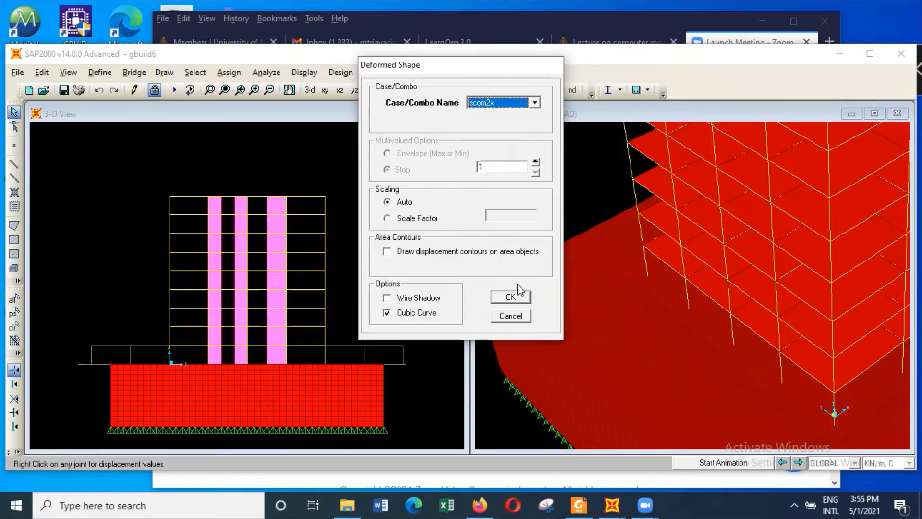
left_click(510, 297)
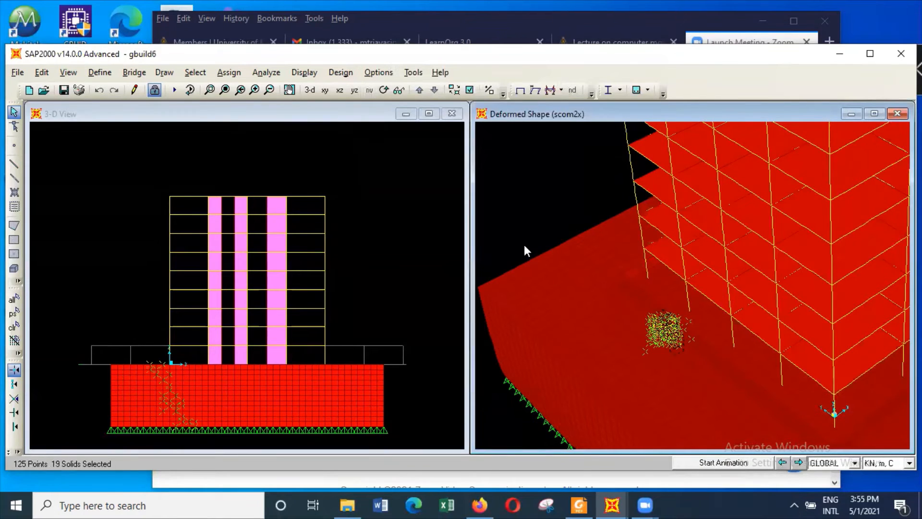
Clear all accidental selections of soil solids, joints, areas and frames in both model views
left_click(195, 72)
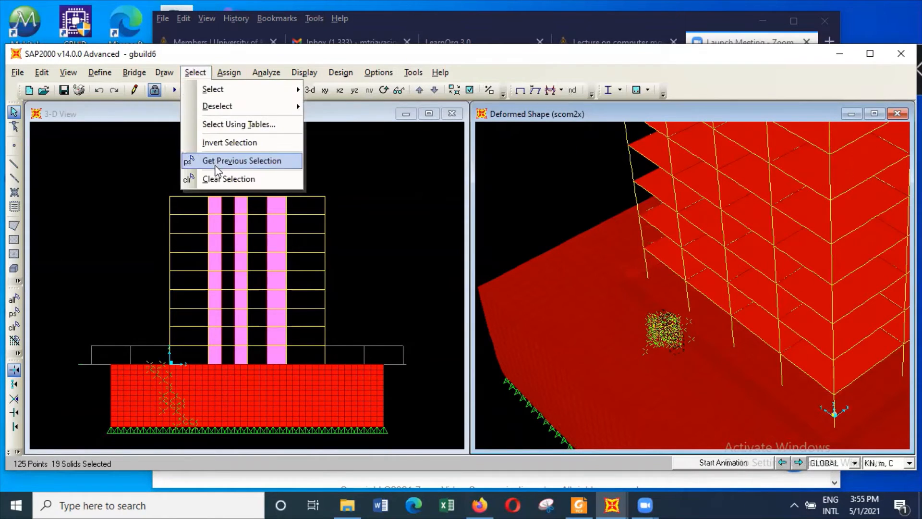
left_click(226, 179)
left_click(702, 316)
left_click_drag(702, 316, 765, 285)
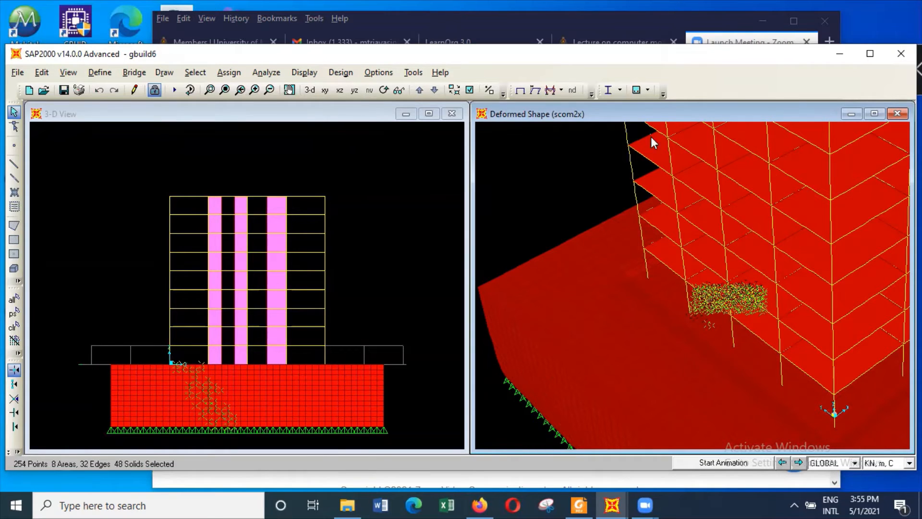
left_click(196, 73)
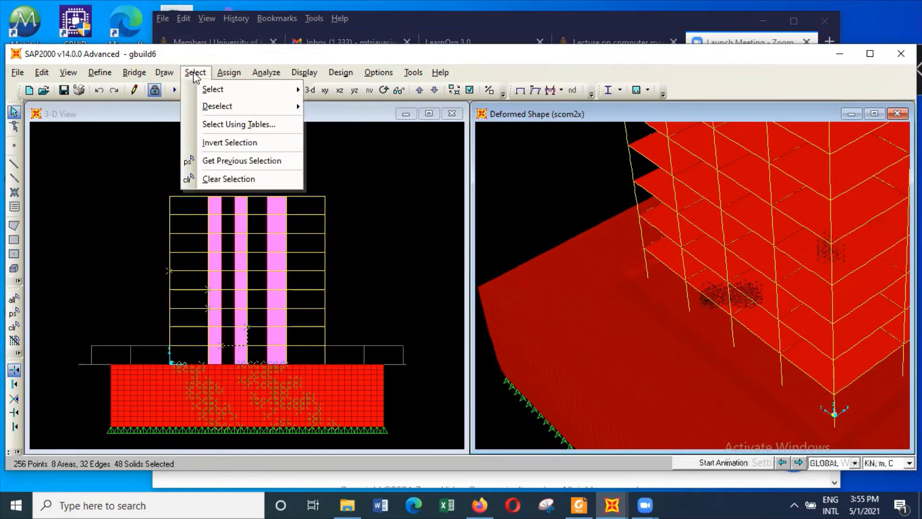
left_click(224, 179)
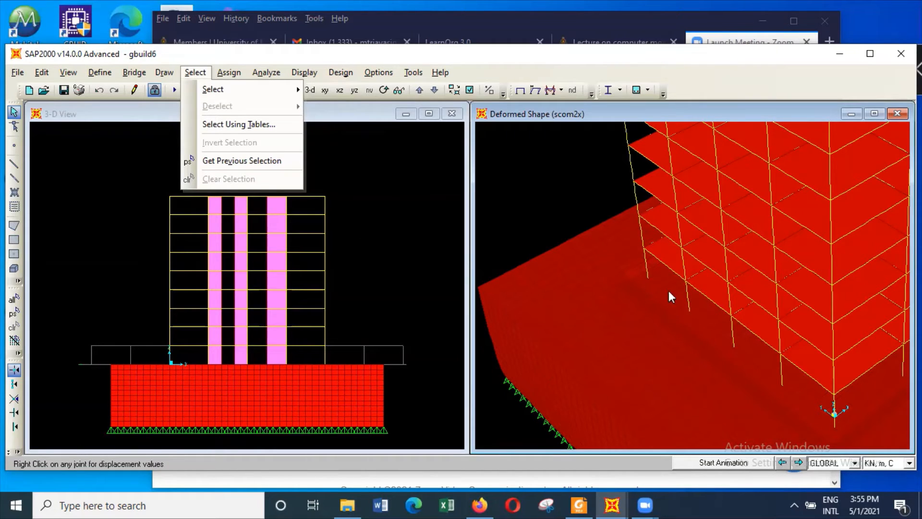
left_click_drag(215, 180, 427, 212)
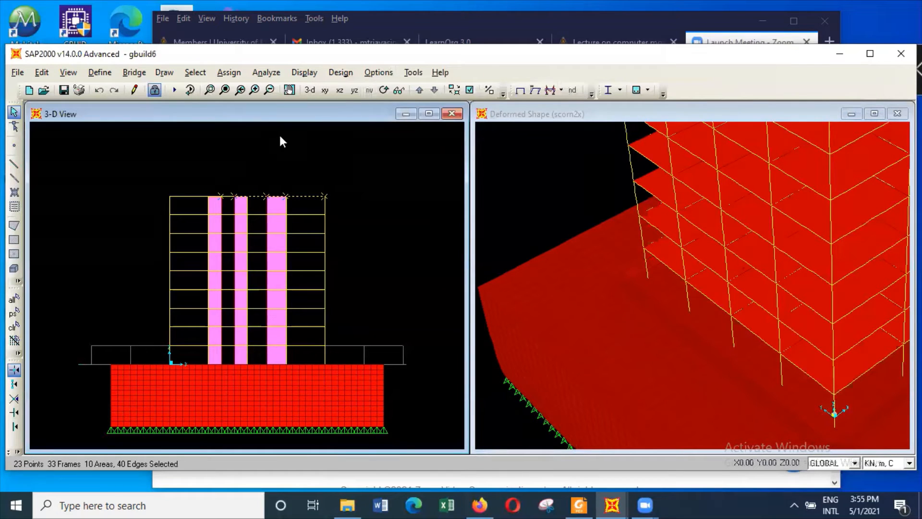
left_click(195, 72)
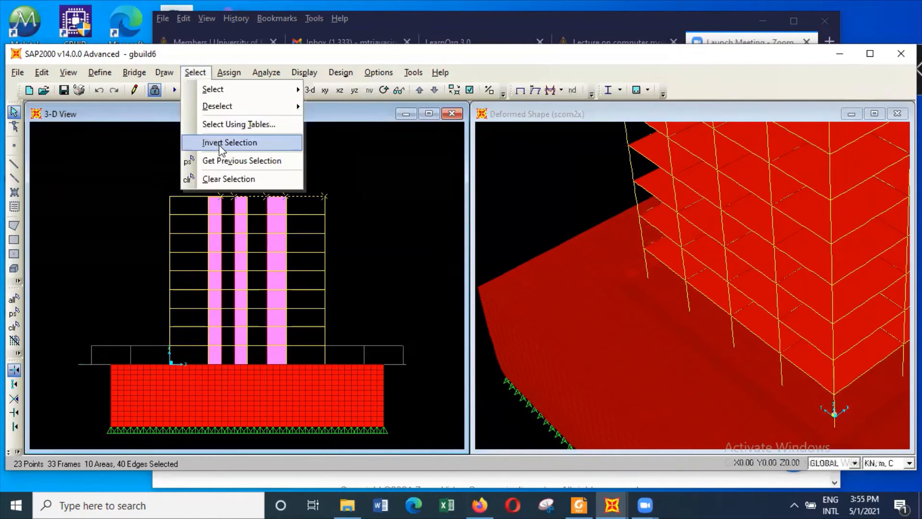
left_click(226, 179)
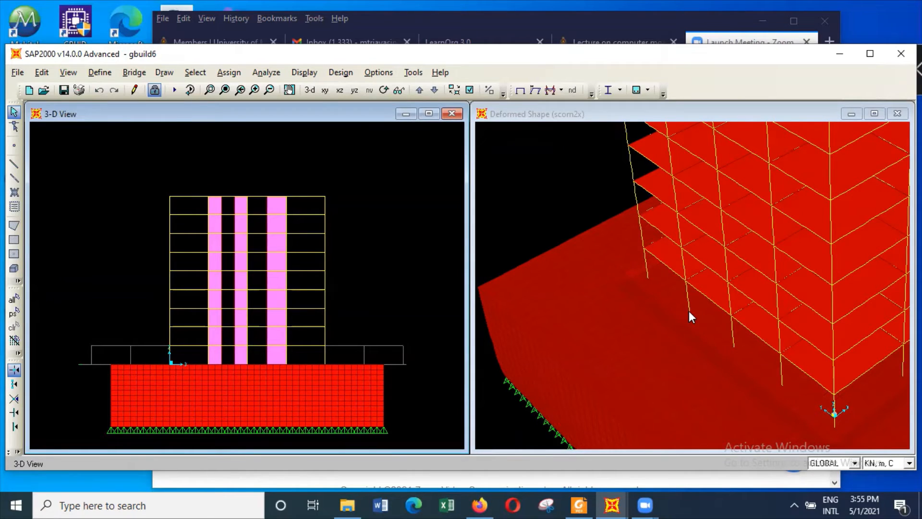
Inspect the scom2x joint displacements at the column bases along the building's edge in the deformed shape
left_click(527, 196)
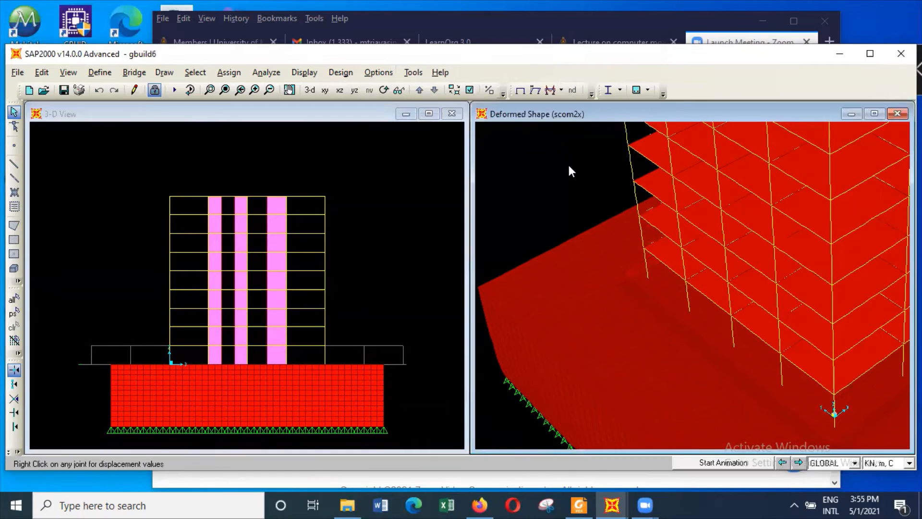
mouse_move(688, 309)
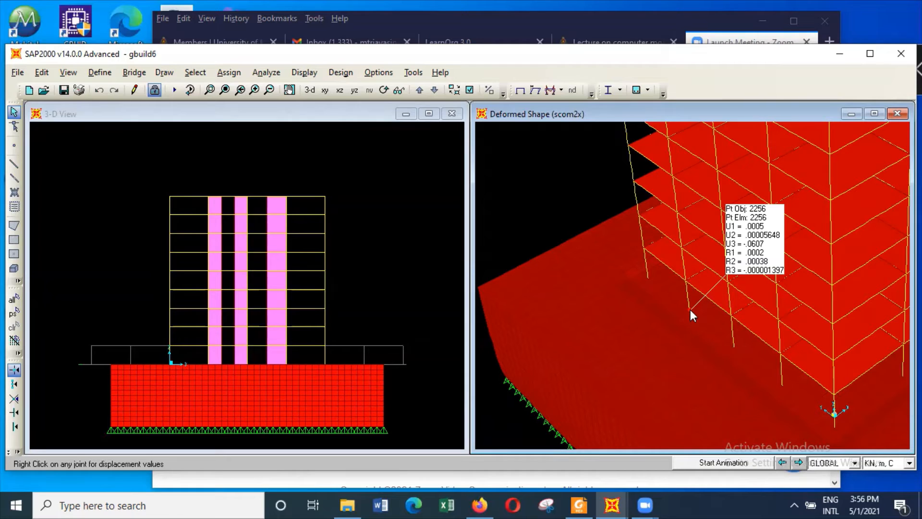
mouse_move(648, 278)
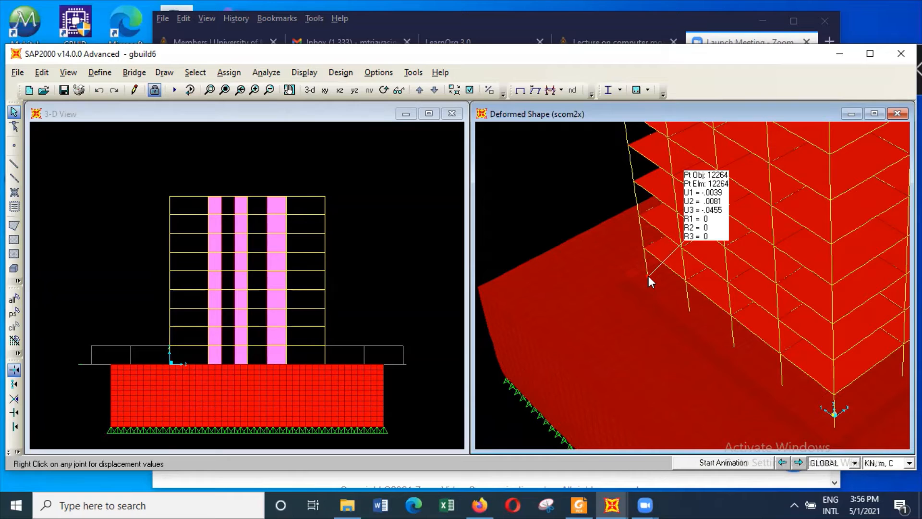
mouse_move(734, 346)
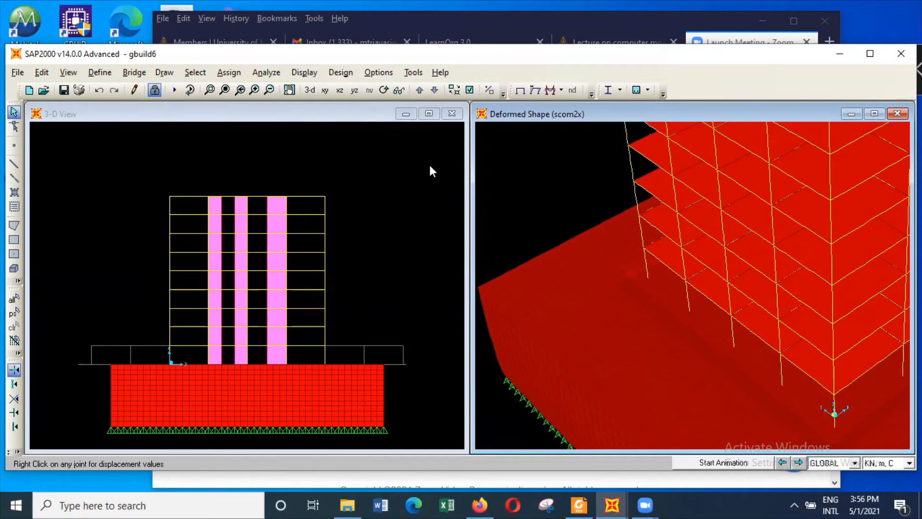
Review the defined load patterns and their self-weight multipliers, leaving the definitions without changes
left_click(102, 72)
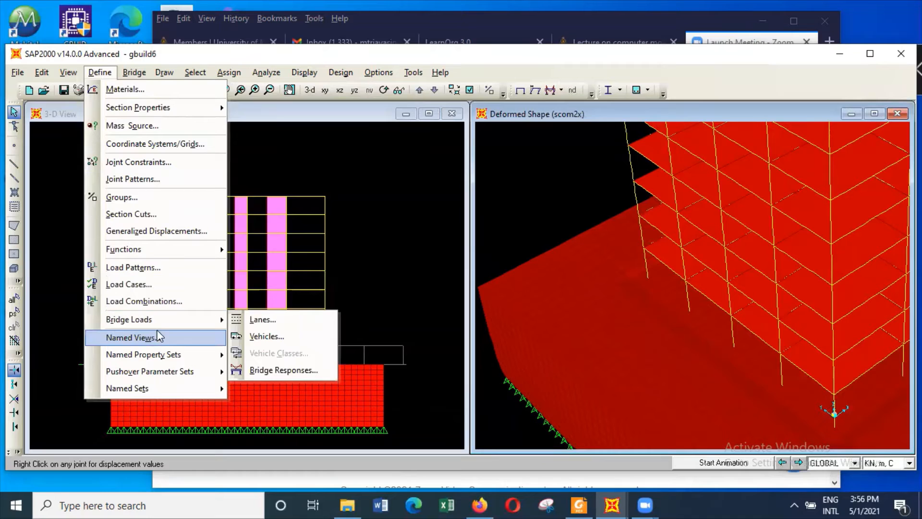
left_click(171, 273)
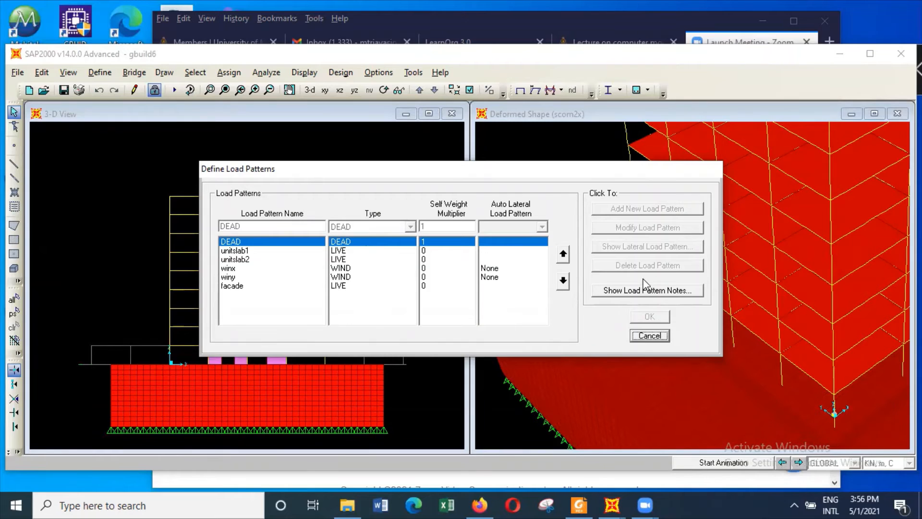
left_click(649, 336)
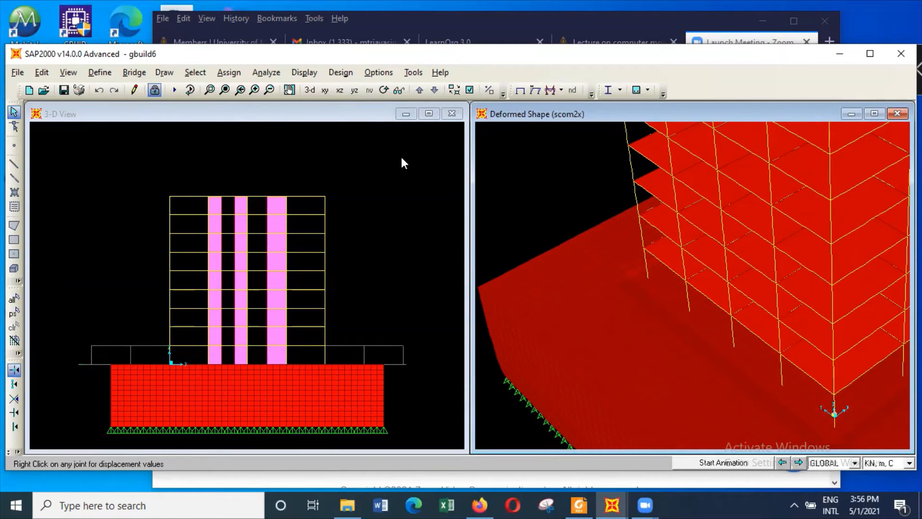
Change the undeformed elevation window to a 2D X-Y plane view at Z = 0, seen from the front face
left_click(389, 169)
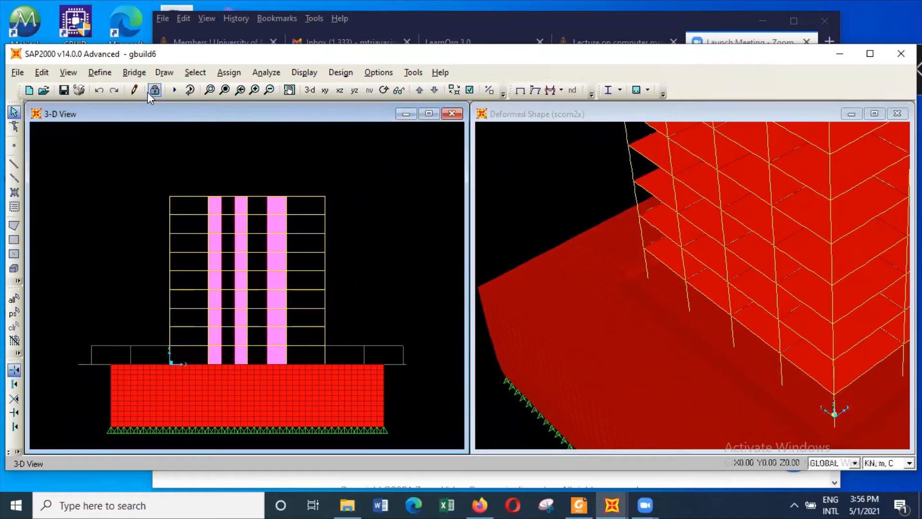
left_click(65, 73)
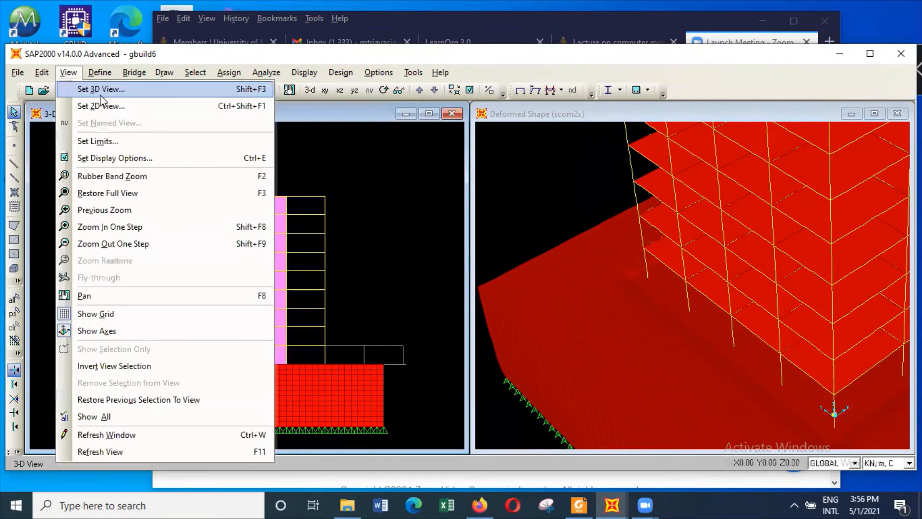
left_click(120, 105)
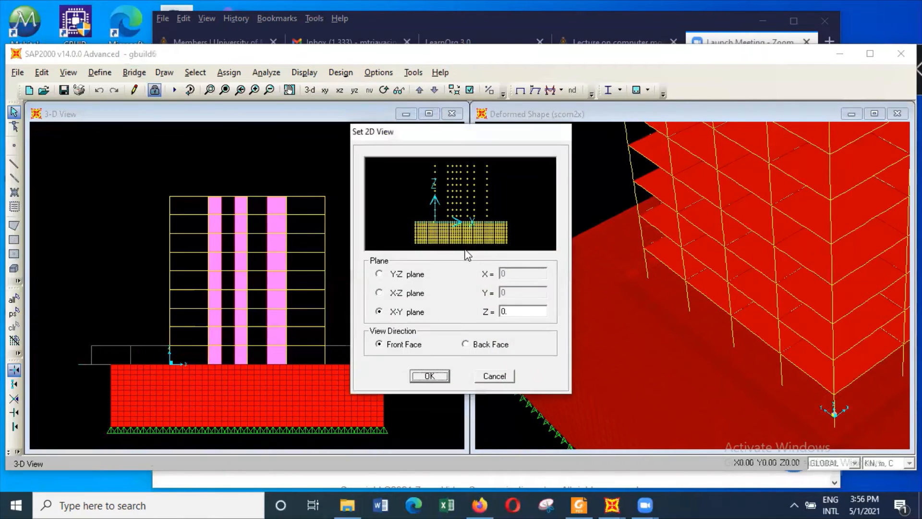
left_click(432, 378)
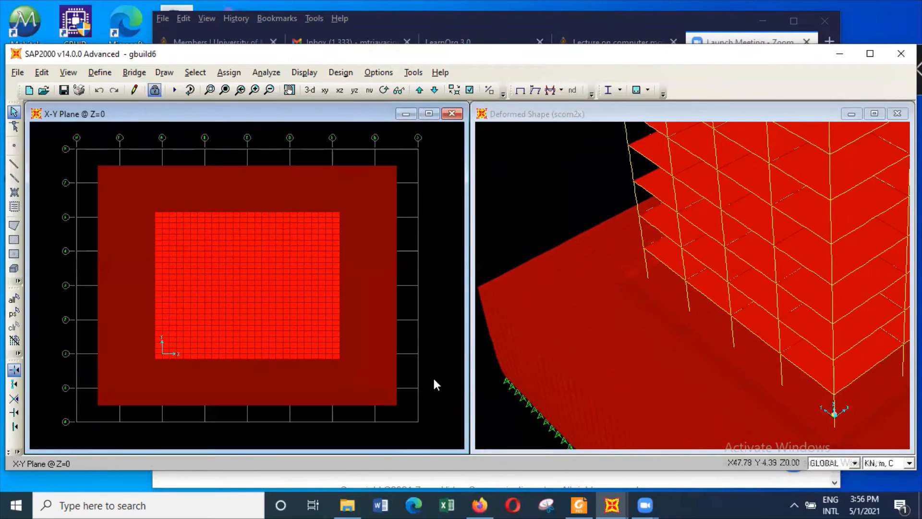
Display the shell resultant M11 moment contours for combination com4 on the Z = 0 plan
left_click(306, 73)
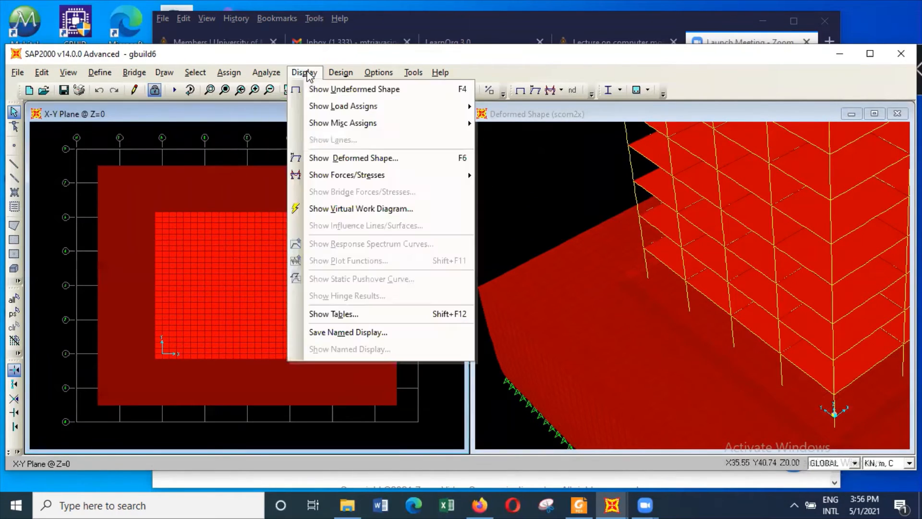
mouse_move(367, 174)
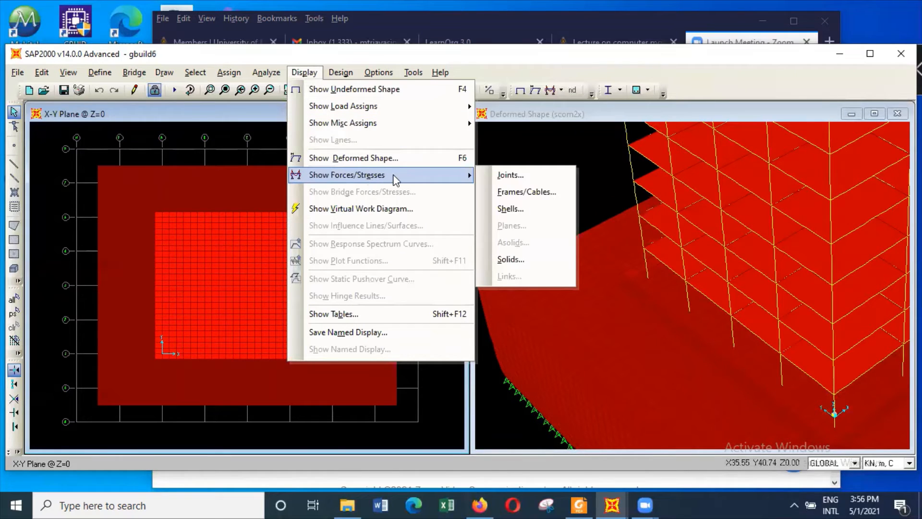
left_click(531, 206)
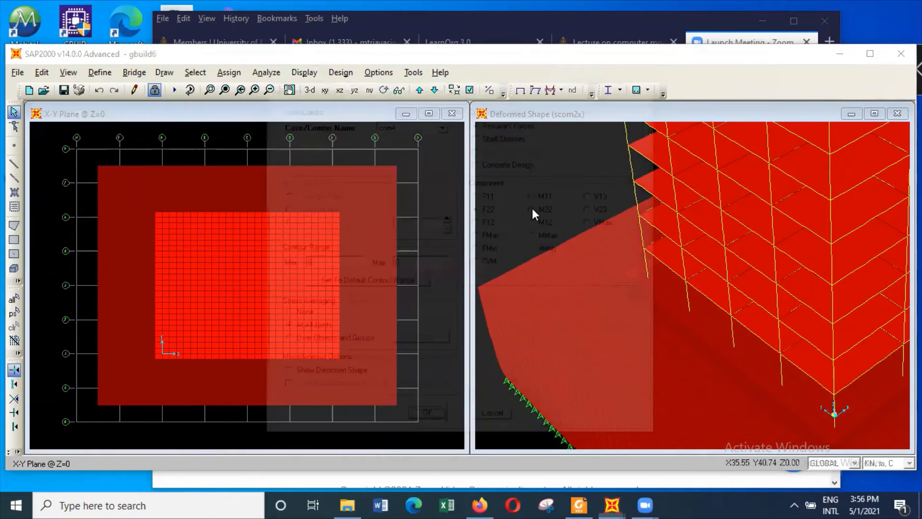
left_click(547, 196)
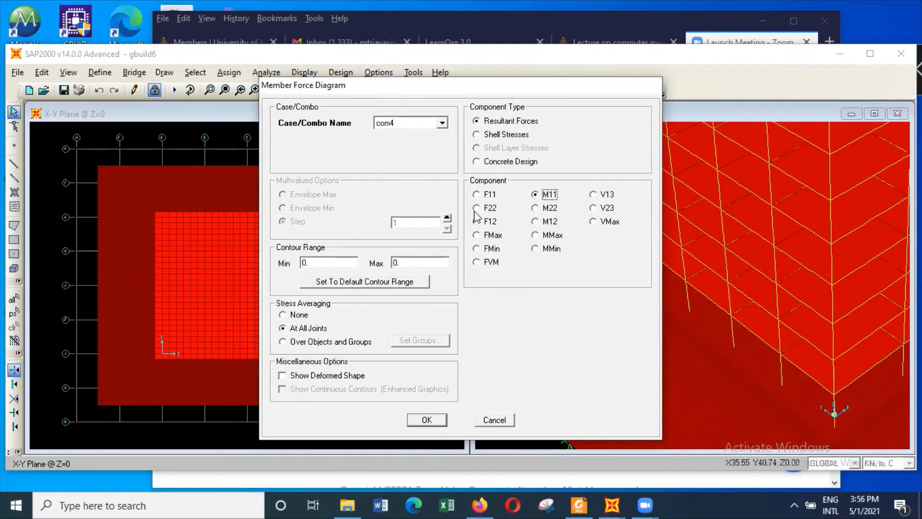
left_click(433, 421)
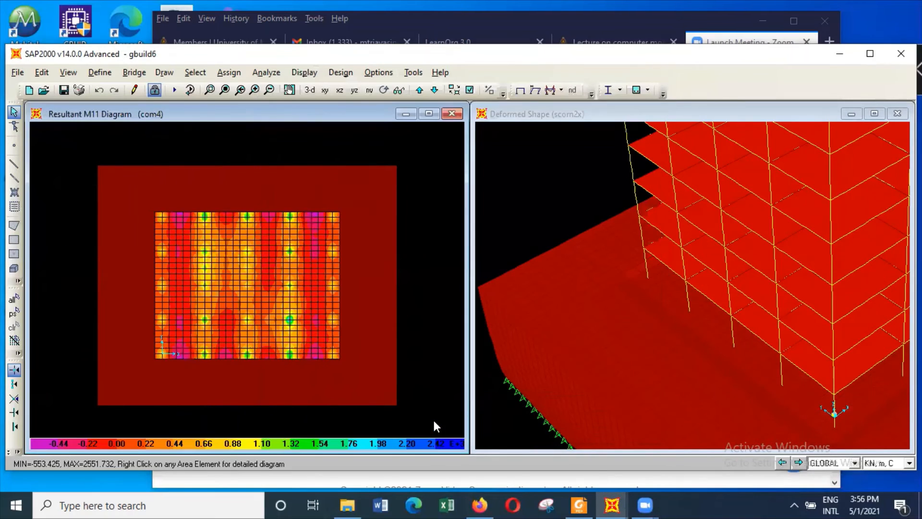
Inspect the M11 moment values across the raft at the column locations and in the spans between them
mouse_move(178, 257)
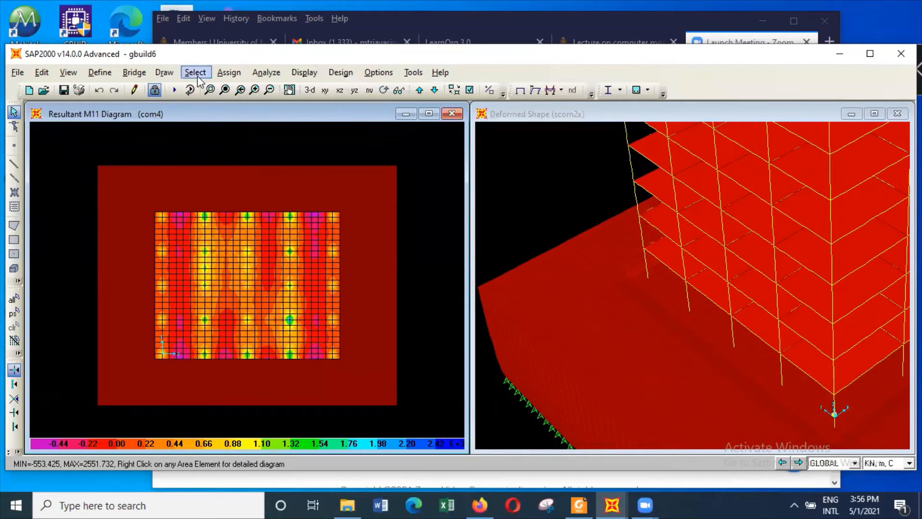
left_click(210, 90)
left_click_drag(144, 207, 361, 374)
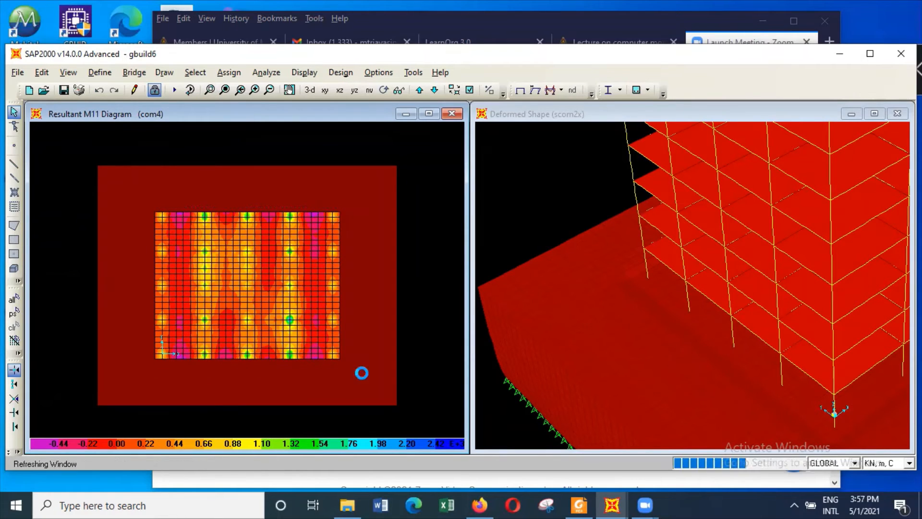
mouse_move(103, 215)
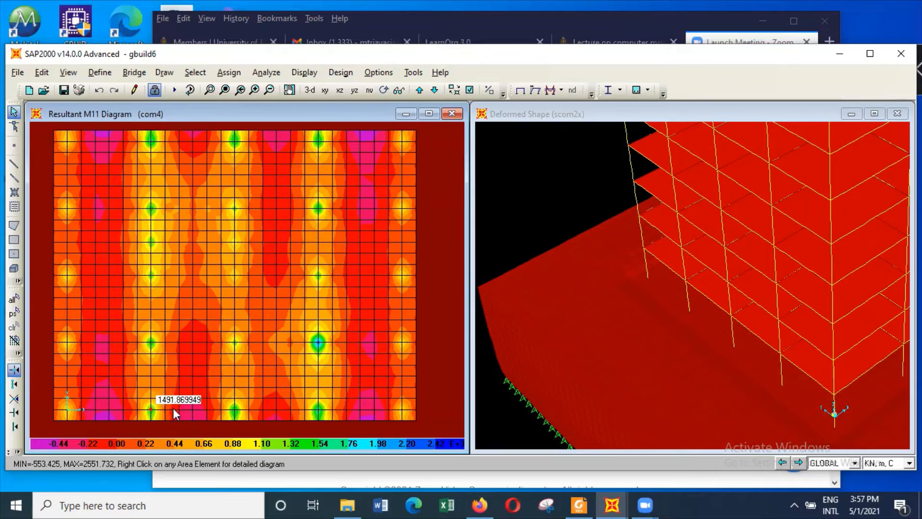
mouse_move(153, 348)
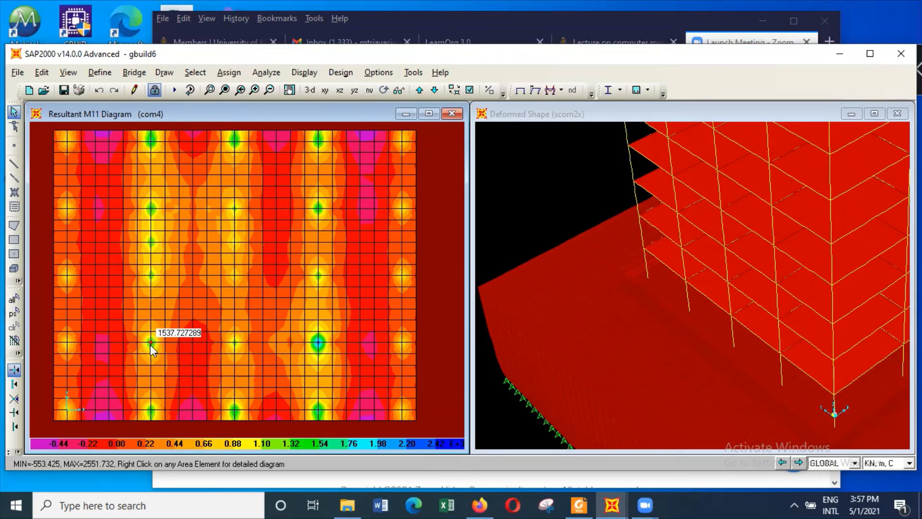
mouse_move(147, 306)
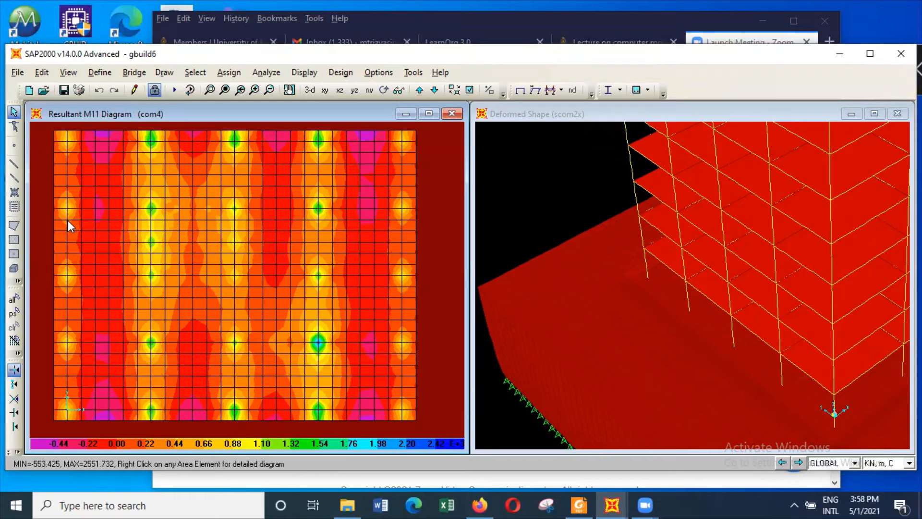
Change the M11 plan window to a 2D X-Z plane view at Y = 0, seen from the front face
mouse_move(65, 225)
mouse_move(105, 246)
mouse_move(236, 342)
left_click(69, 73)
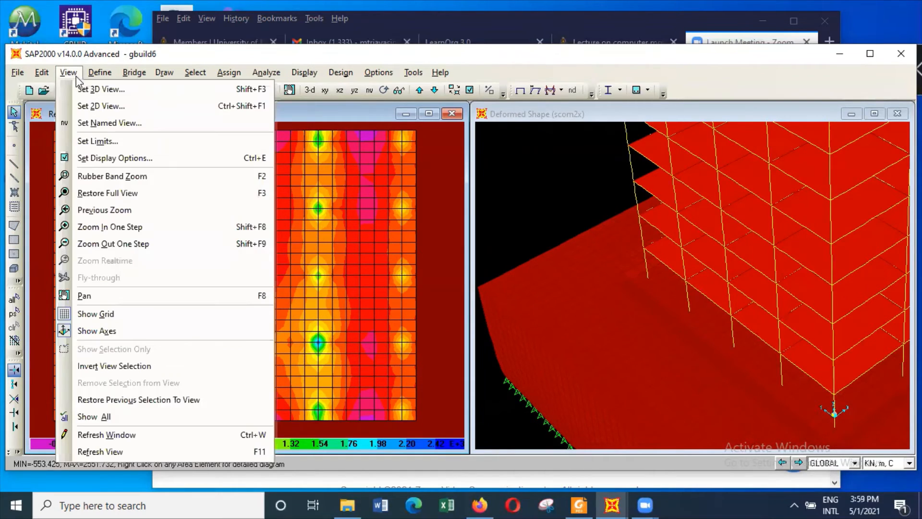
left_click(108, 108)
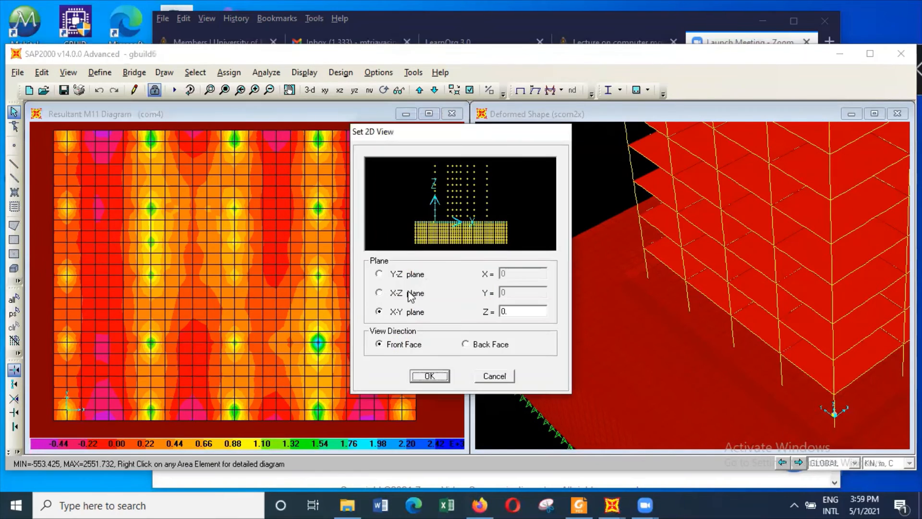
left_click(403, 294)
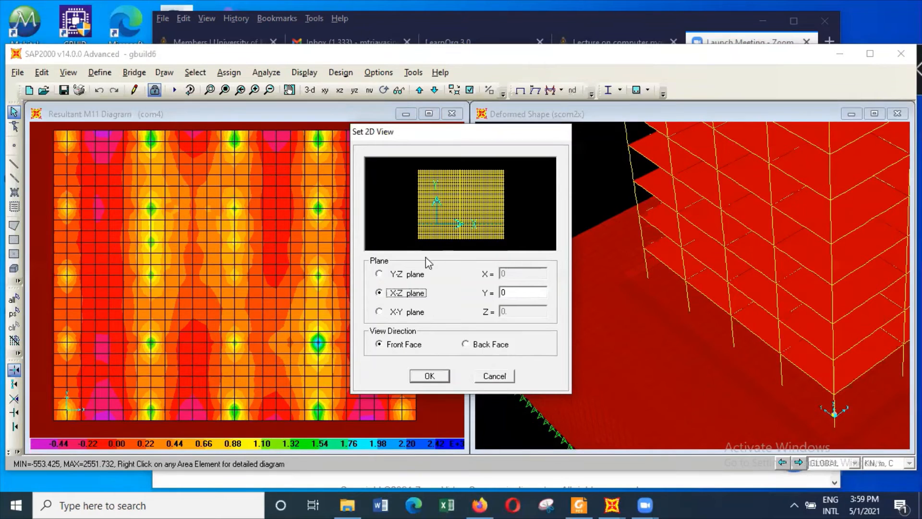
left_click(440, 376)
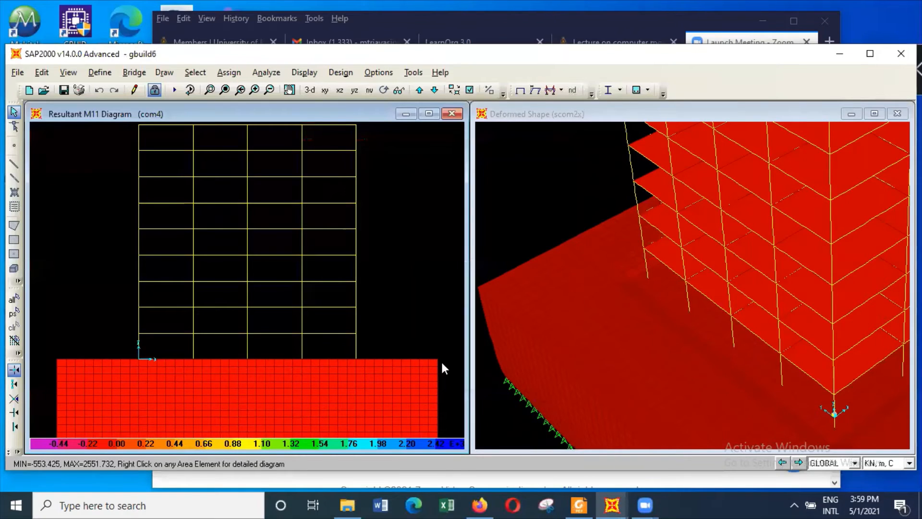
Display the S33 stress contours of the soil solids for combination scom4, averaged at all joints
left_click(304, 72)
mouse_move(367, 175)
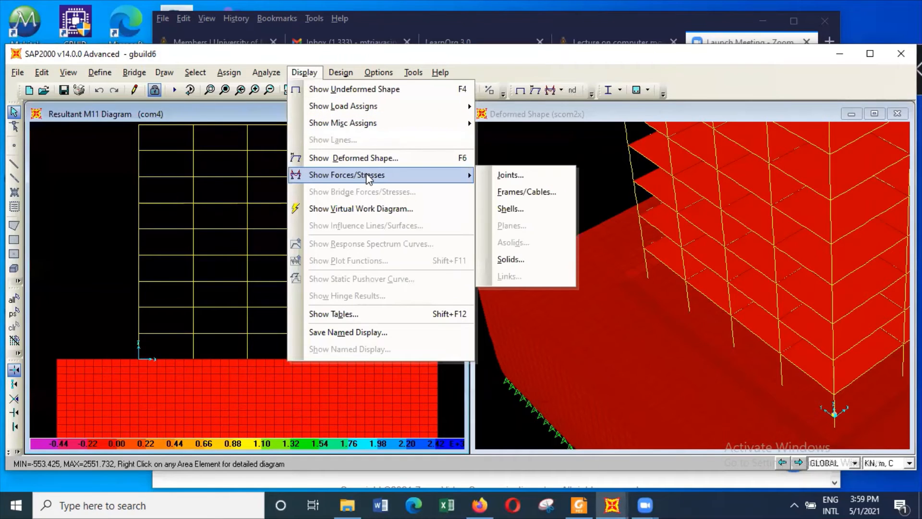
left_click(533, 259)
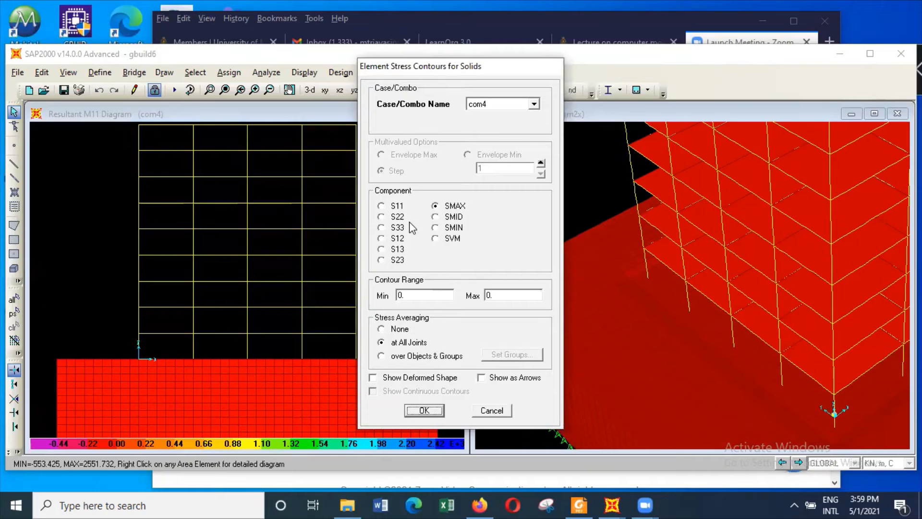
left_click(399, 228)
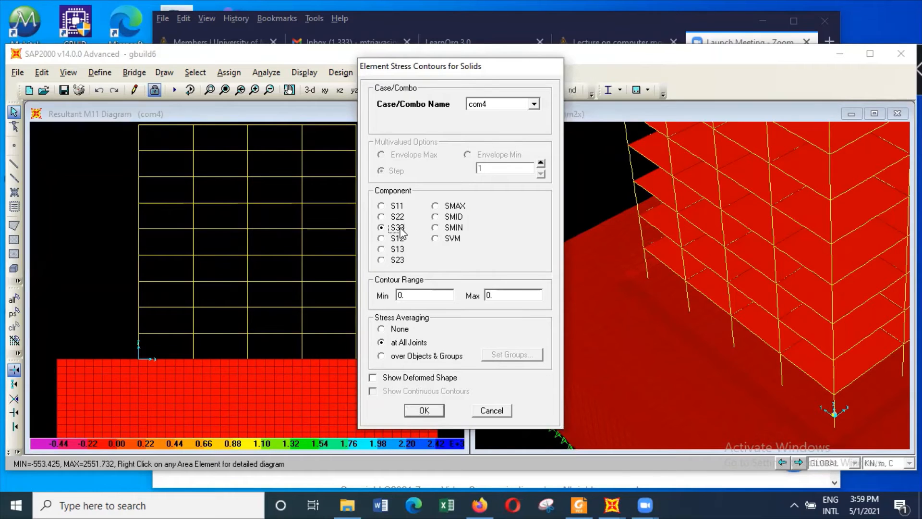
left_click(534, 105)
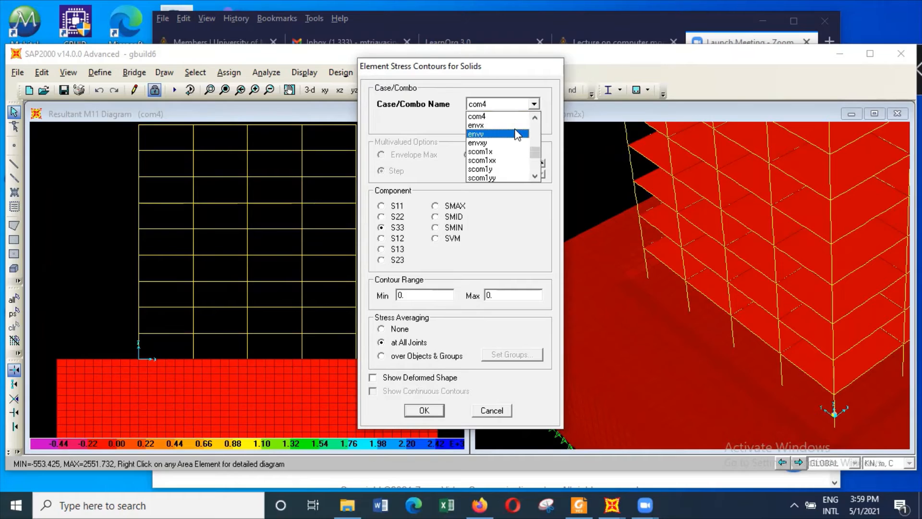
scroll(515, 162, "down", 2)
scroll(512, 166, "down", 1)
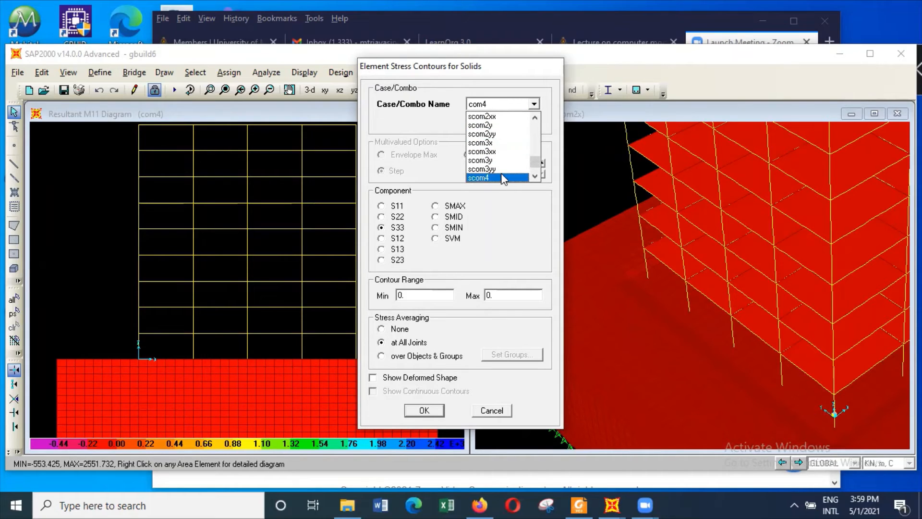
left_click(500, 178)
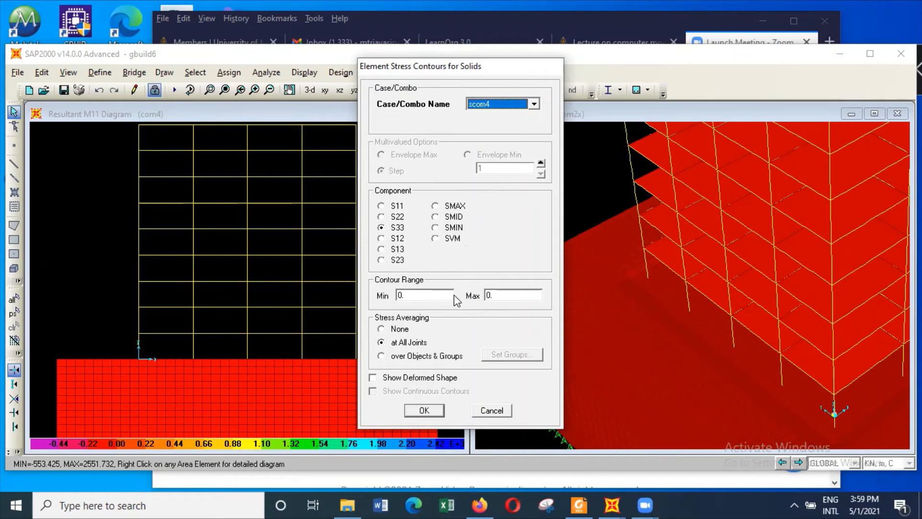
left_click(425, 410)
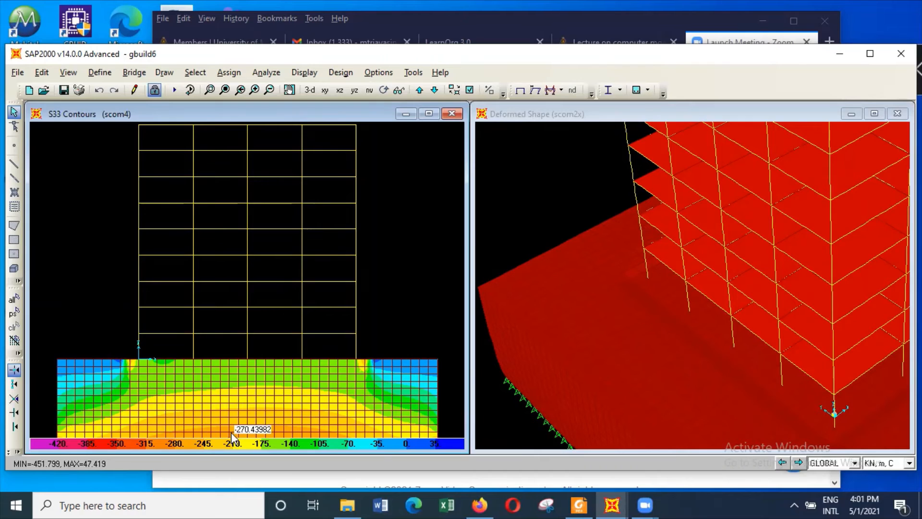
Unlock the model for editing, discarding the analysis results
left_click(267, 388)
scroll(267, 389, "down", 2)
scroll(266, 391, "down", 1)
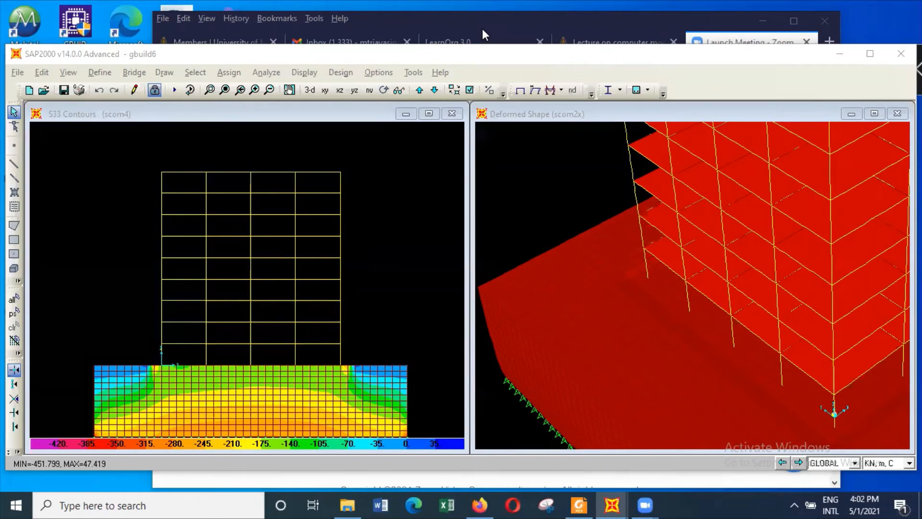
left_click(384, 211)
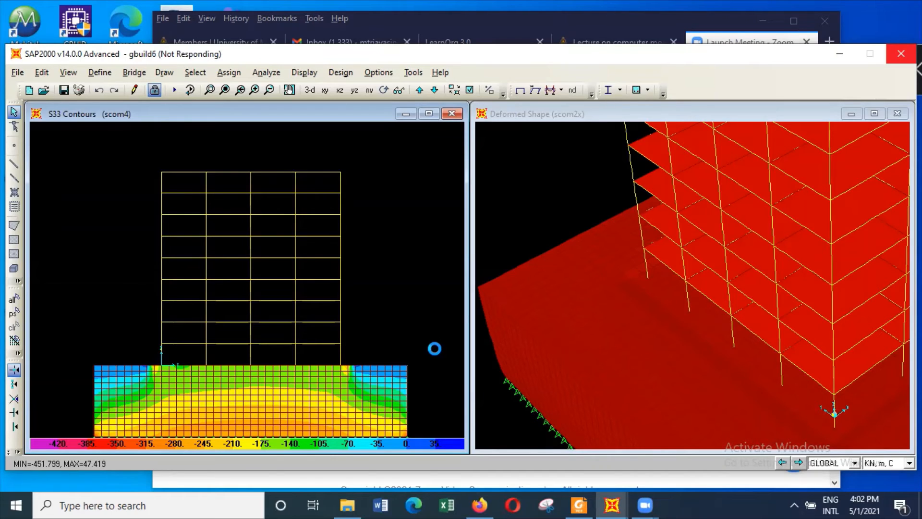
left_click(479, 300)
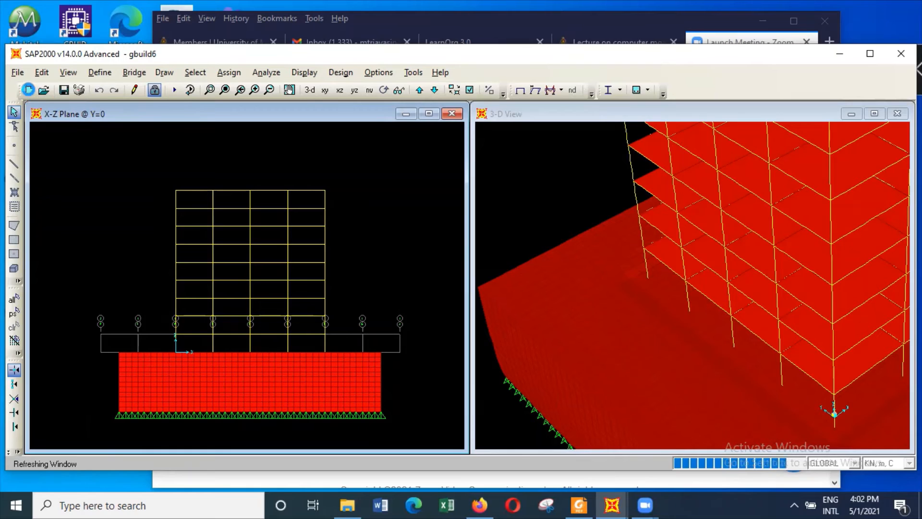
Save the model as a new file named gbuild7 in the buildings folder
left_click(16, 74)
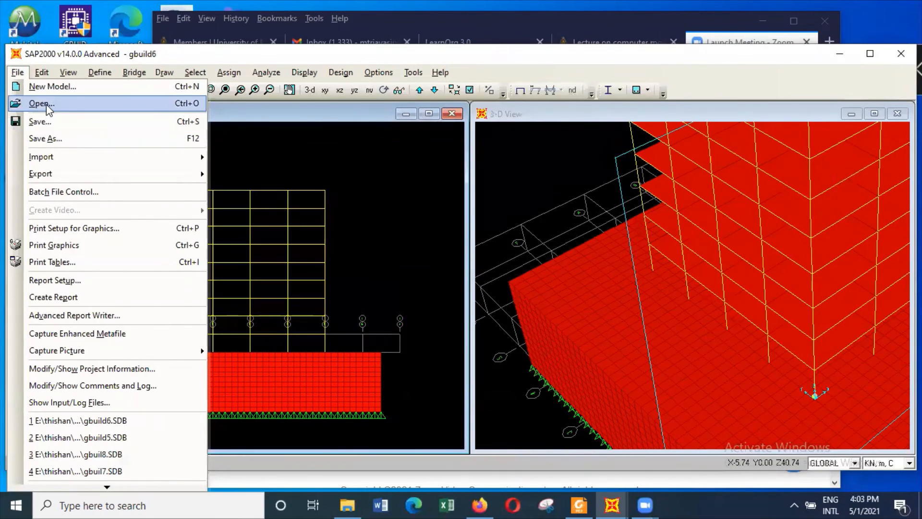
left_click(48, 138)
left_click(149, 273)
key("BackSpace")
type("7")
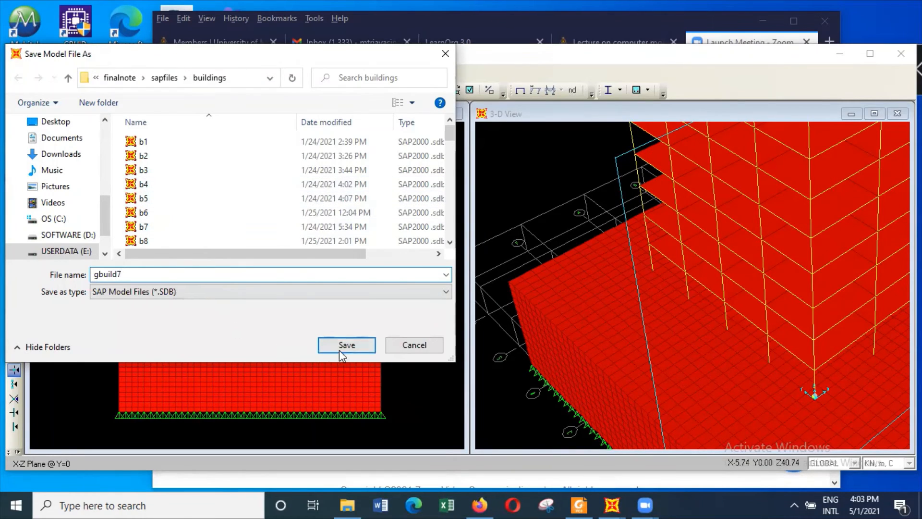
left_click(352, 345)
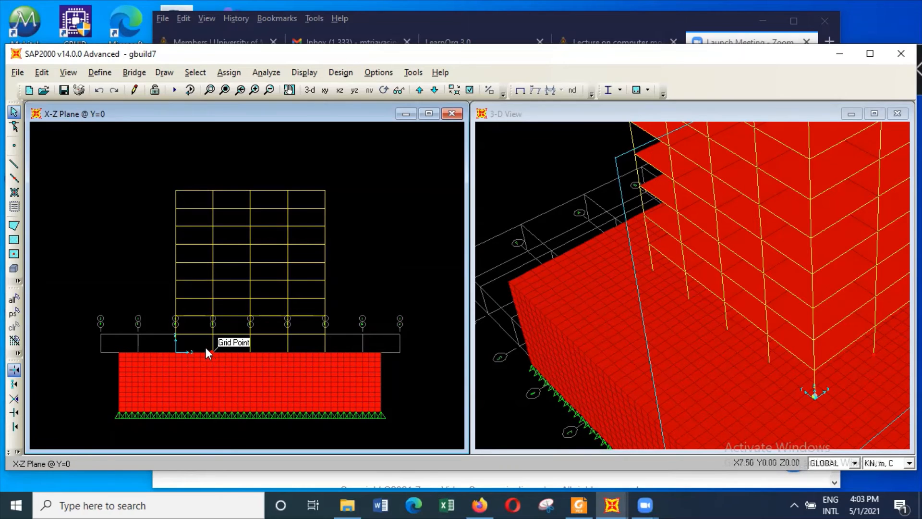
View the column bases and soil surface near grids A to C in a 3D view using the xz fast view
left_click(210, 90)
left_click_drag(148, 299, 268, 403)
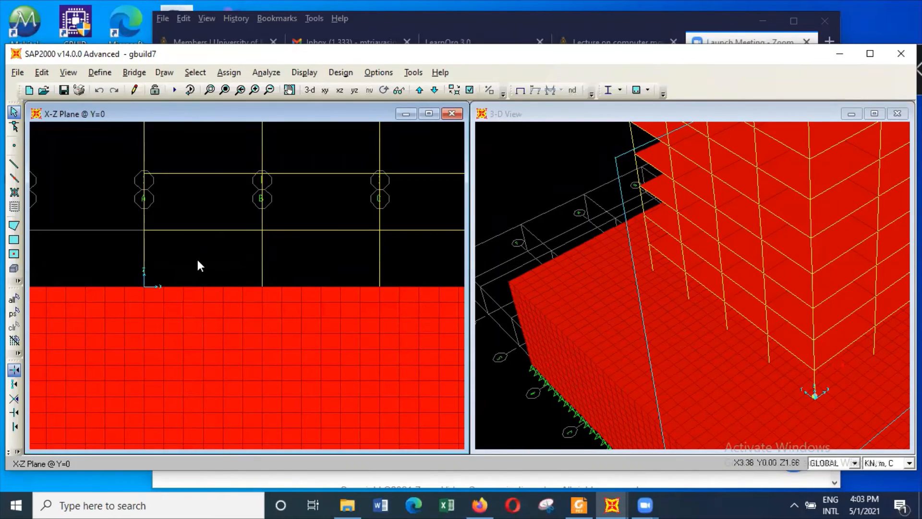
left_click(78, 74)
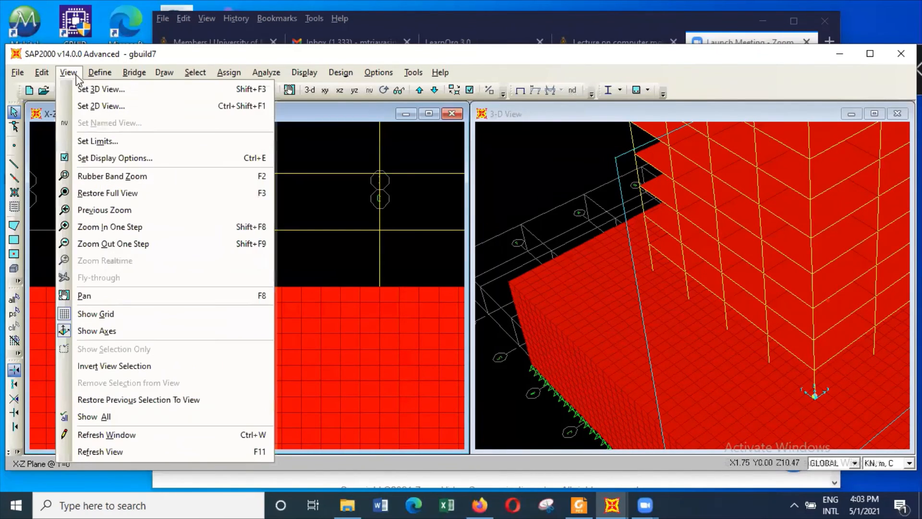
left_click(110, 90)
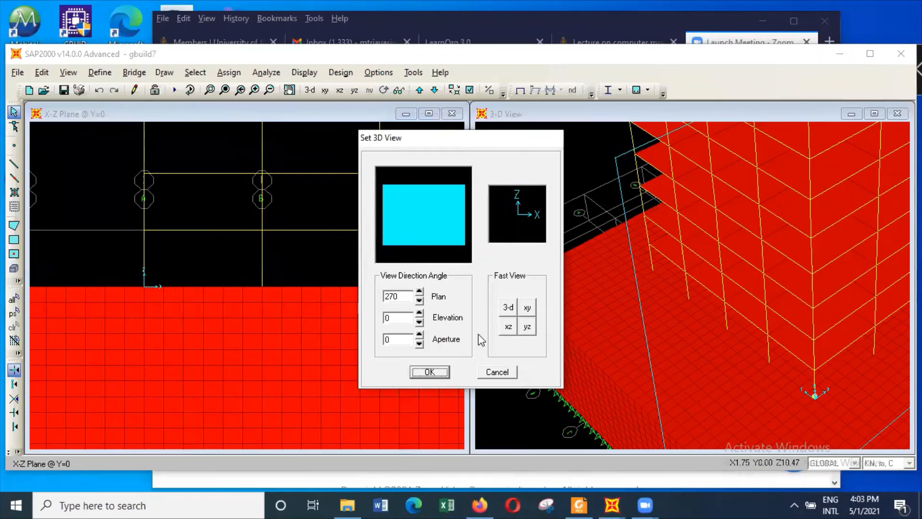
left_click(508, 326)
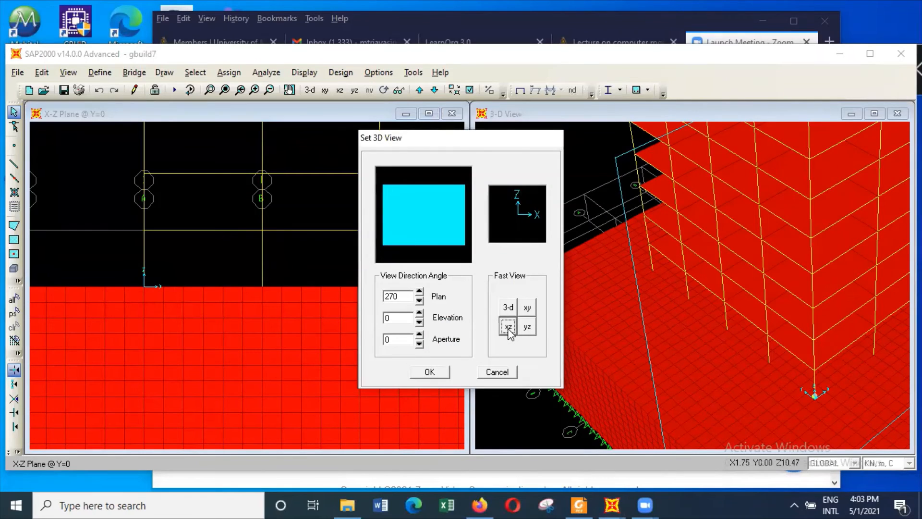
left_click(430, 372)
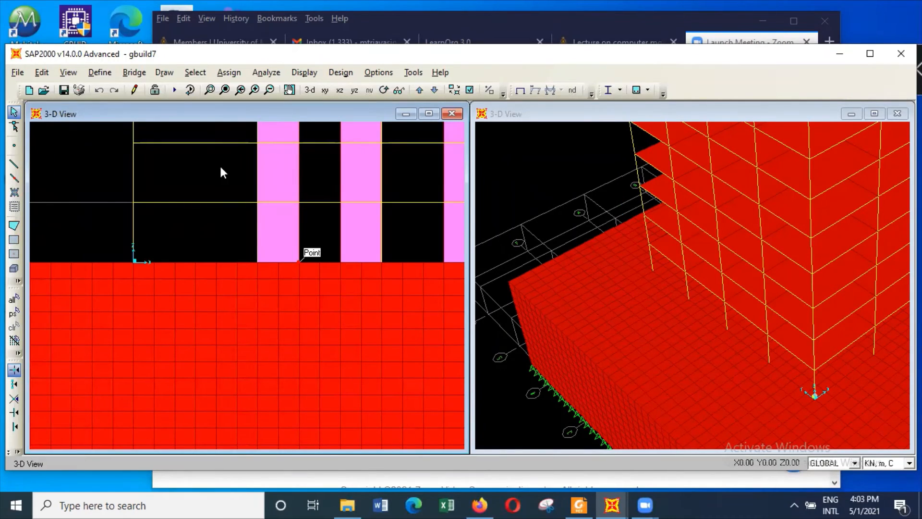
Isolate the full-depth strip of soil solids beneath the two narrower walls, using the xz fast view with aperture 0
left_click(307, 92)
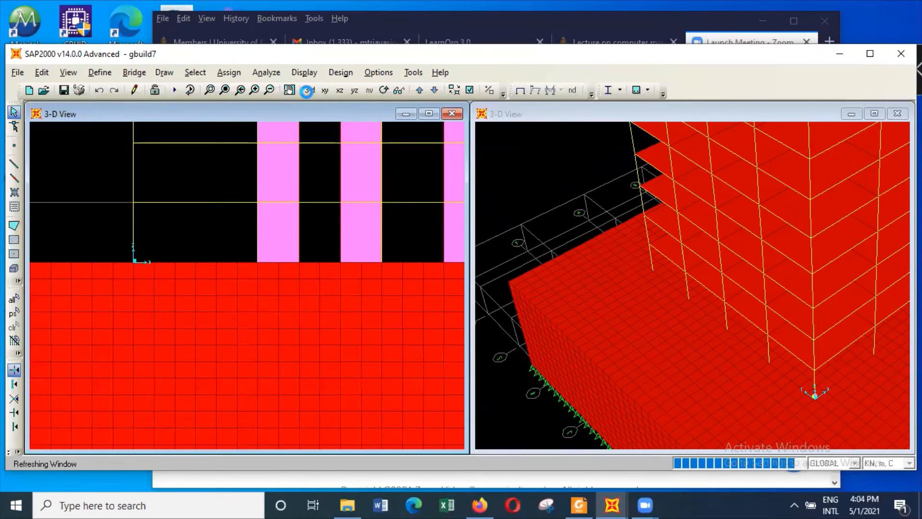
left_click(68, 72)
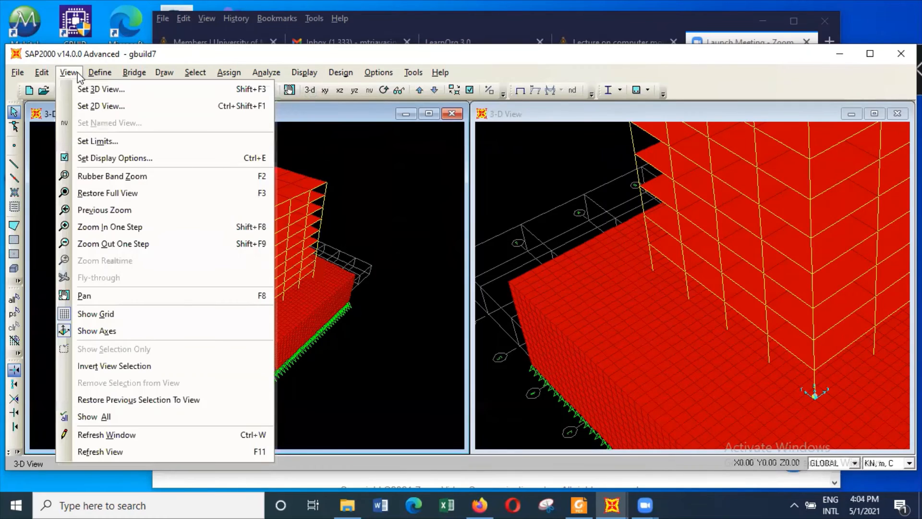
left_click(96, 89)
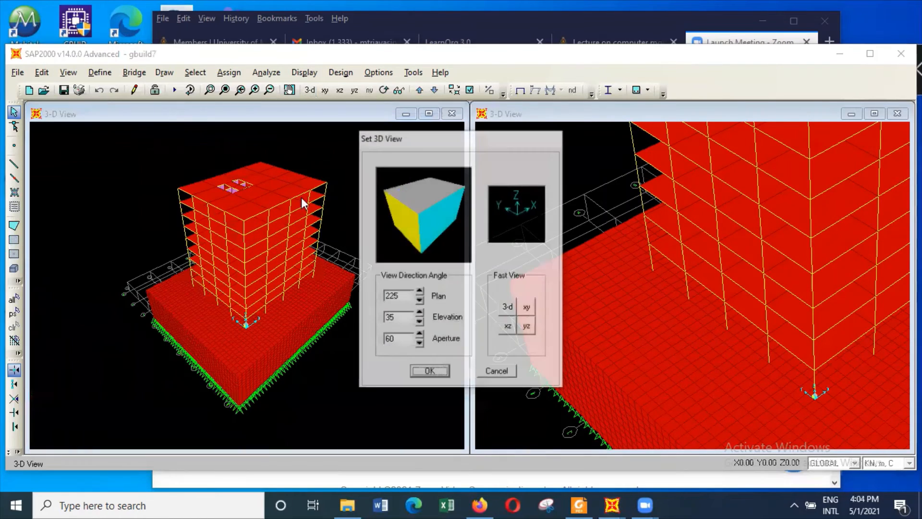
left_click(507, 326)
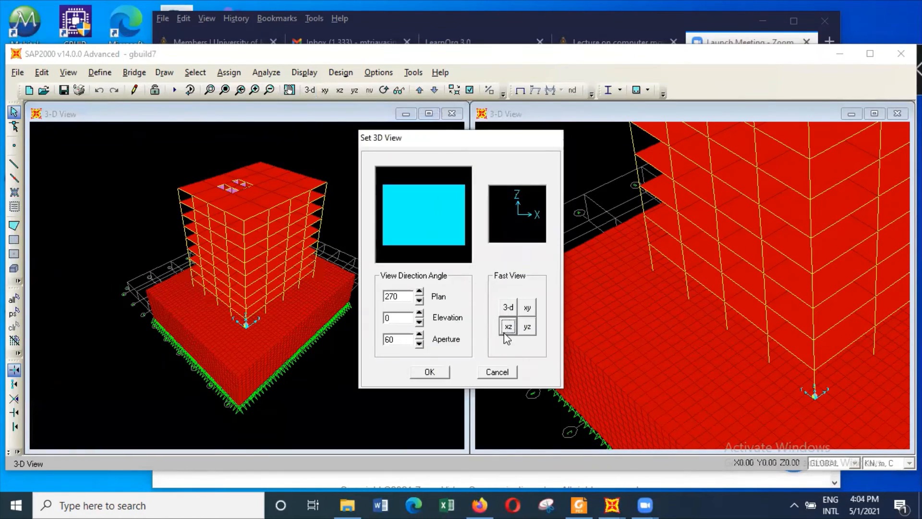
left_click(419, 343)
left_click(429, 372)
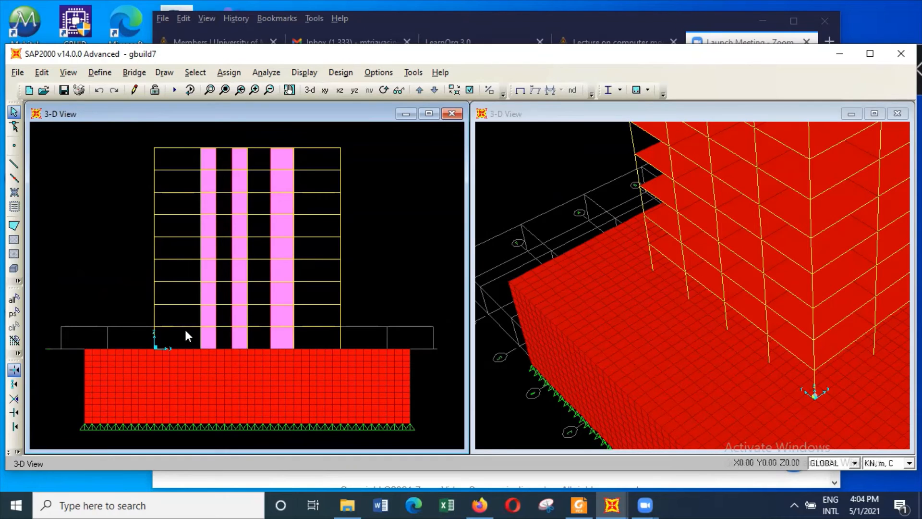
left_click_drag(216, 352, 249, 425)
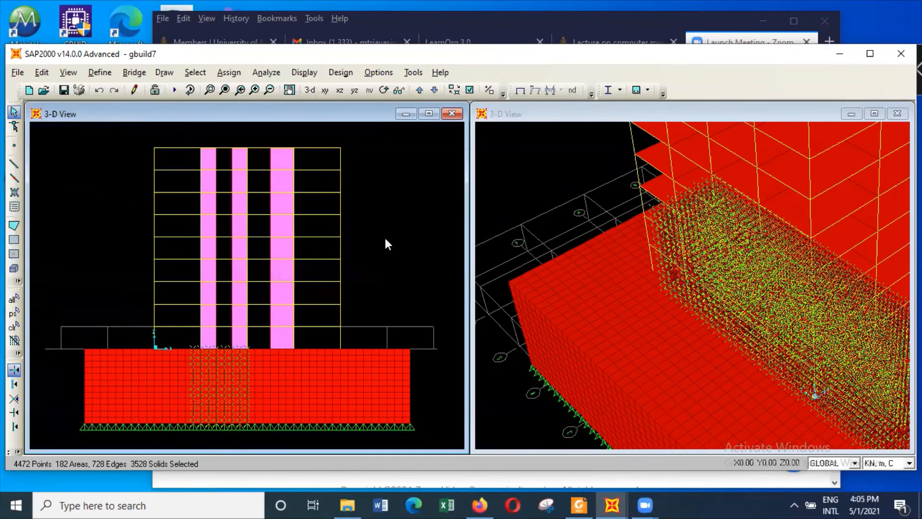
right_click(385, 239)
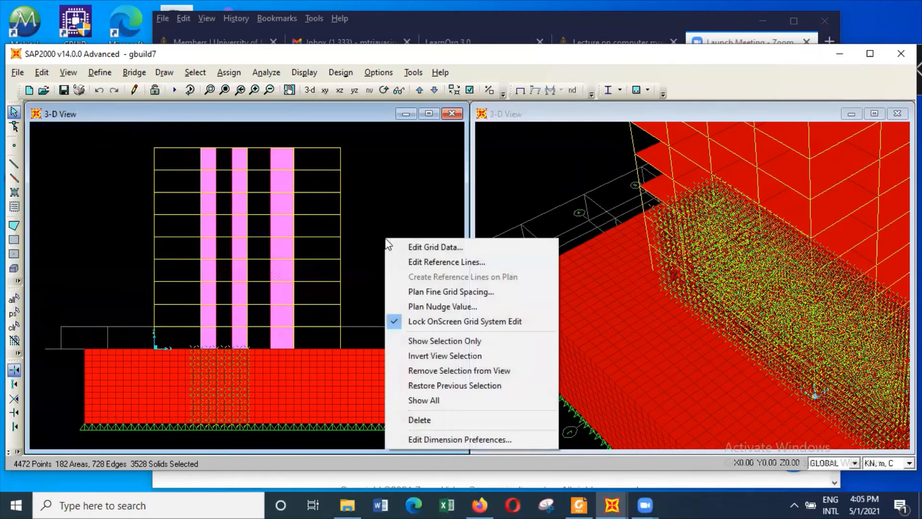
left_click(431, 341)
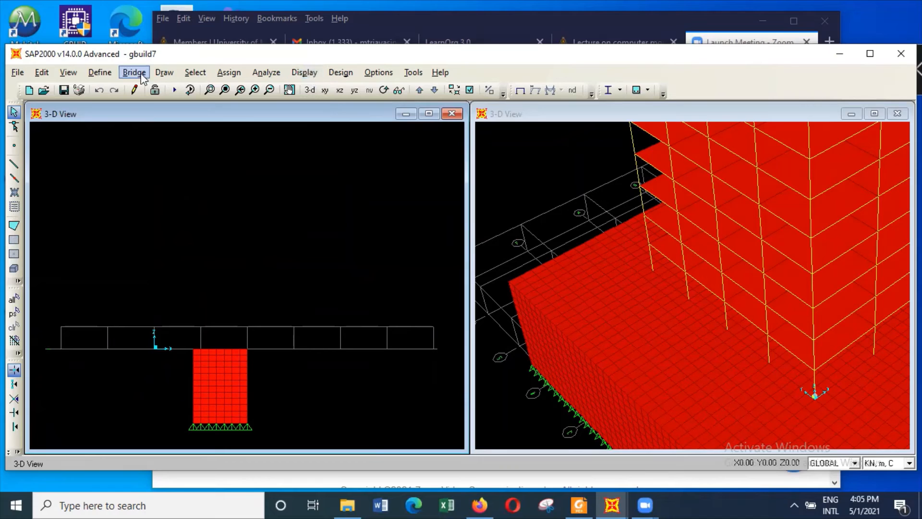
Use the xy fast view to isolate the block of the soil strip straddling the y = 0 grid line
left_click(75, 74)
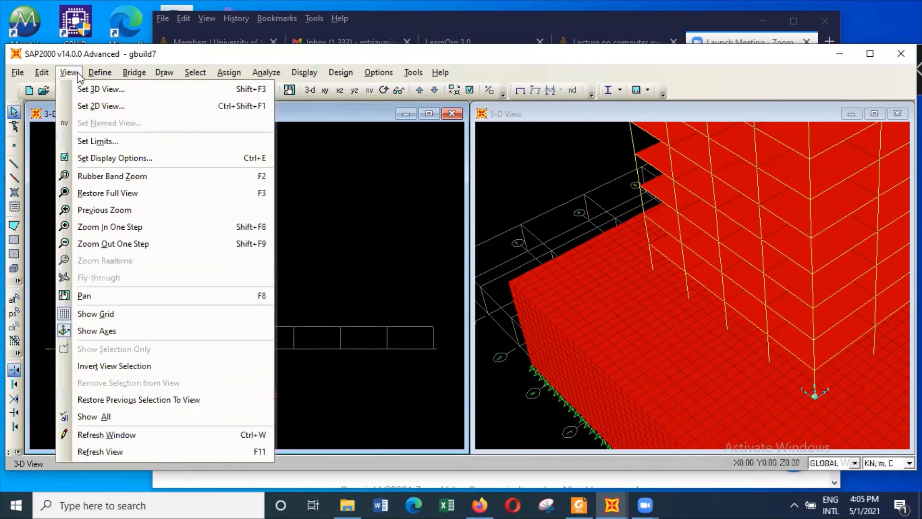
left_click(109, 89)
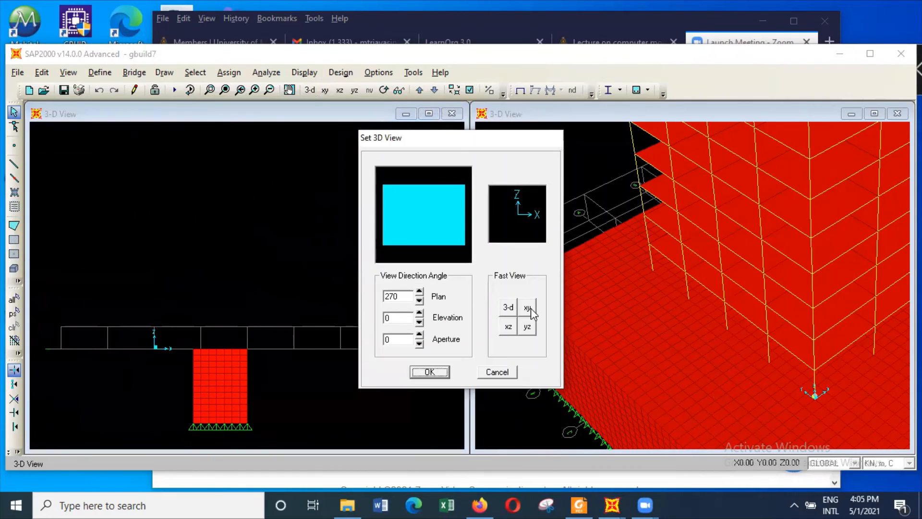
left_click(532, 307)
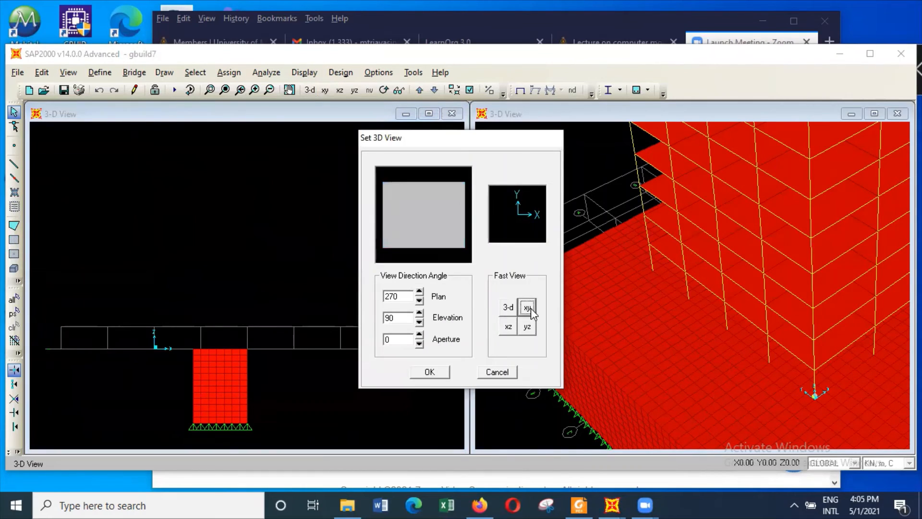
left_click(445, 372)
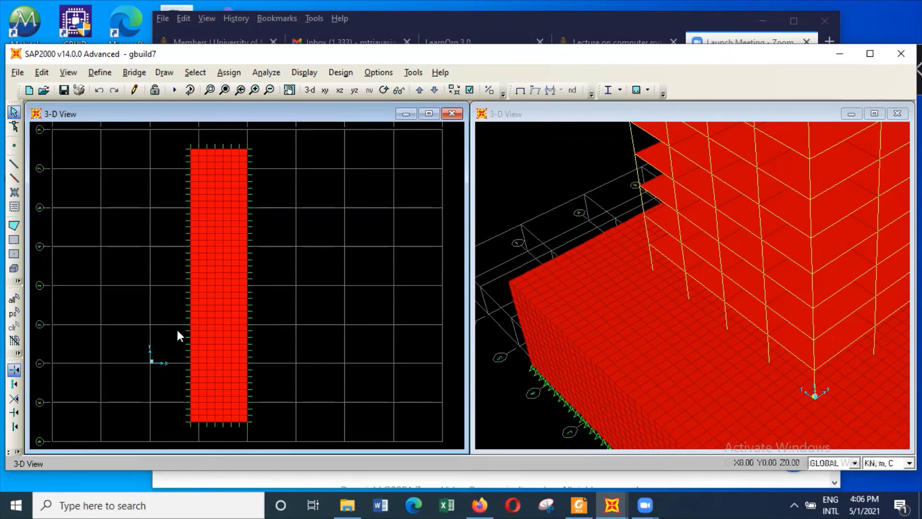
left_click_drag(177, 330, 236, 387)
right_click(318, 325)
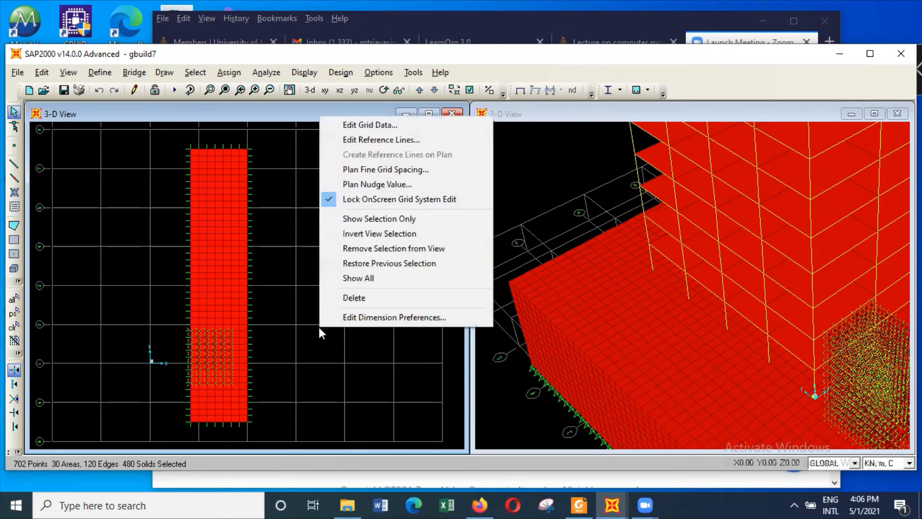
left_click(367, 219)
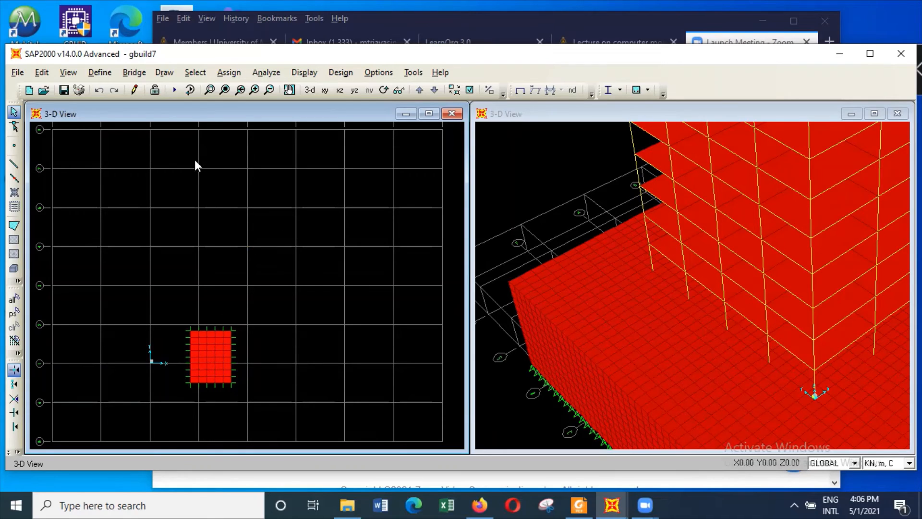
Select the entire isolated soil block and assign it the solid property claysoil1
left_click(237, 73)
left_click_drag(44, 197, 264, 419)
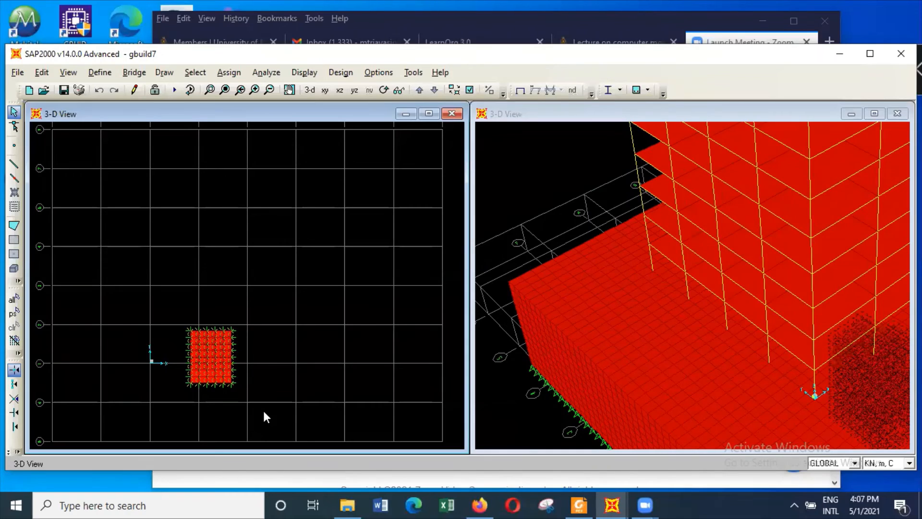
left_click(232, 76)
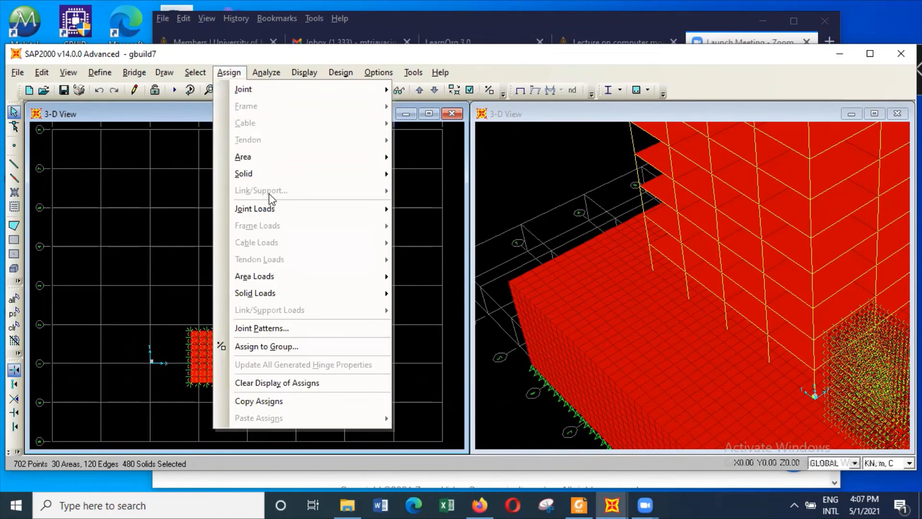
mouse_move(319, 176)
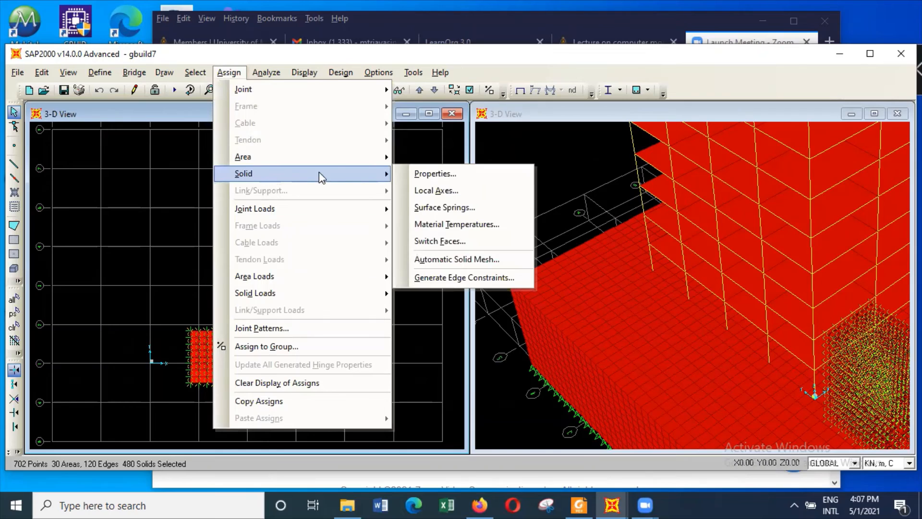
left_click(455, 171)
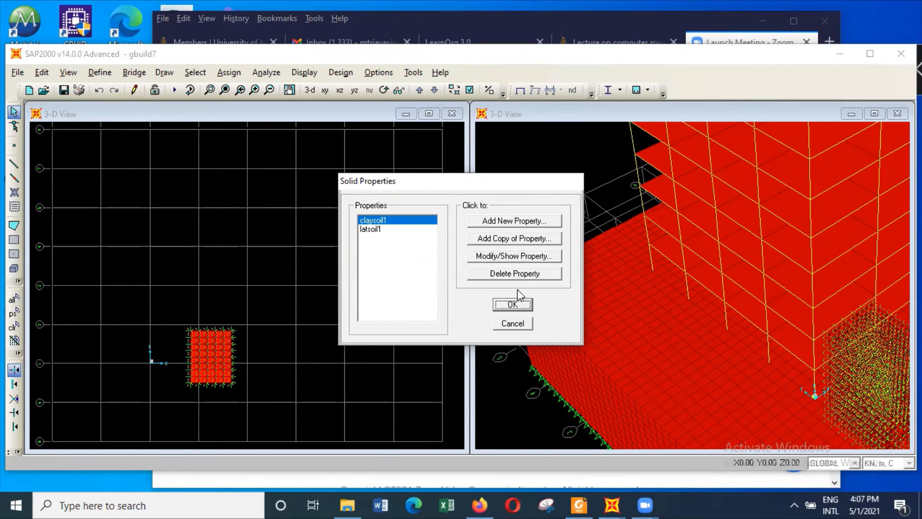
left_click(512, 305)
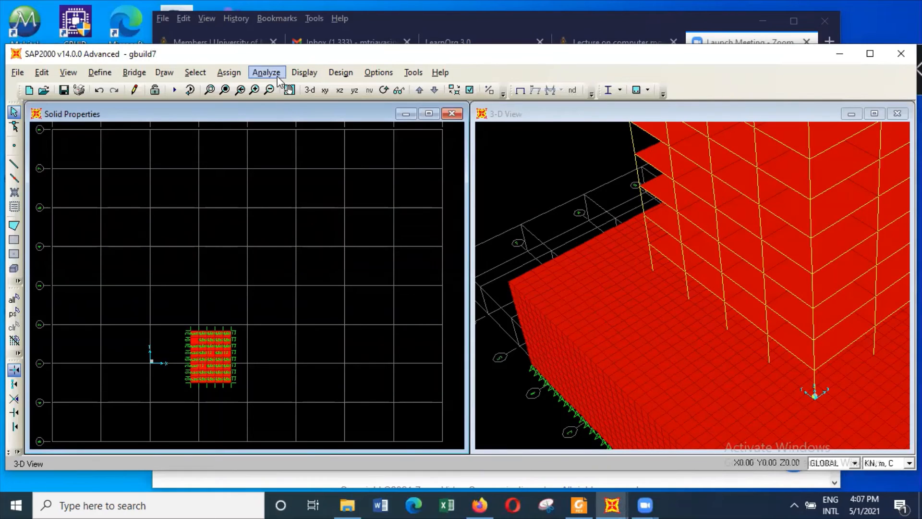
Show all objects again and set a 2D view of the X-Y plane at Z = 0
right_click(382, 210)
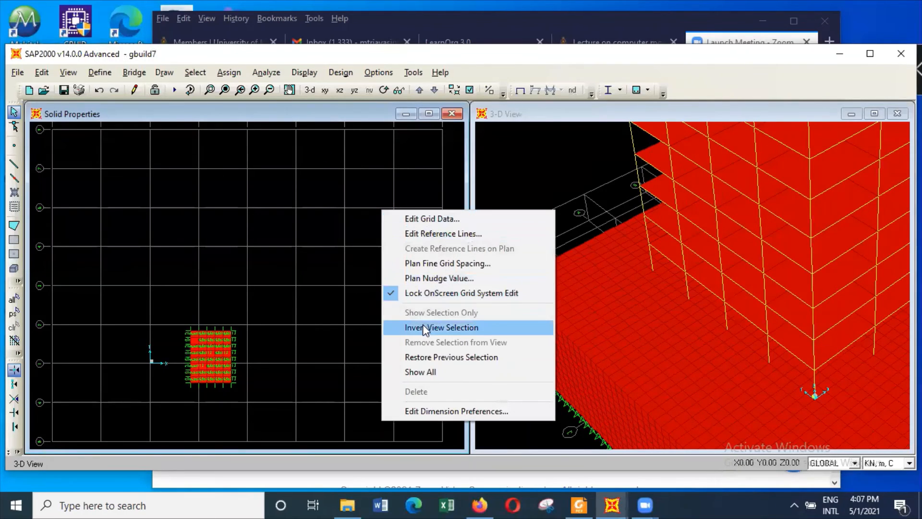
left_click(434, 372)
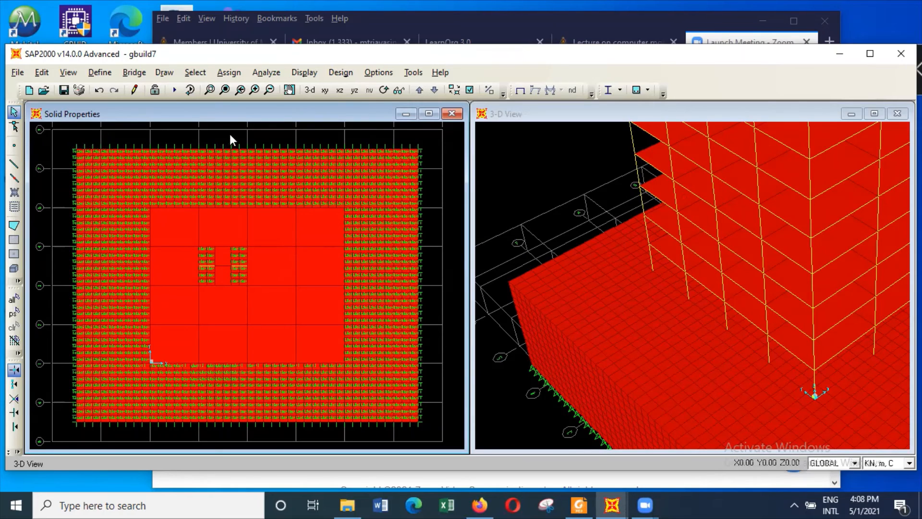
left_click(68, 72)
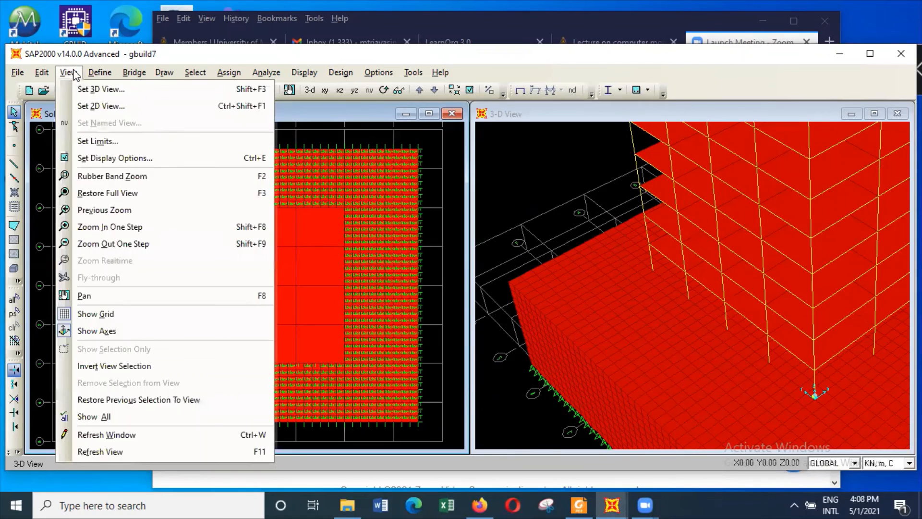
left_click(109, 106)
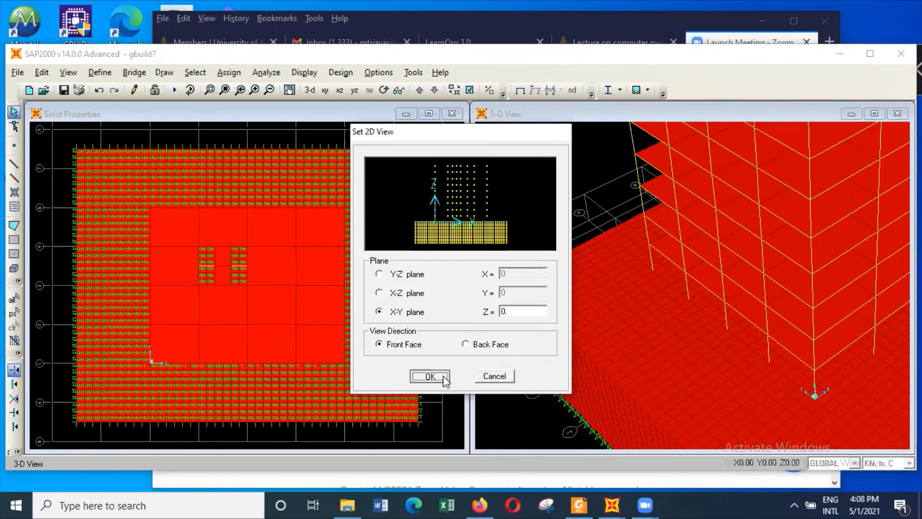
left_click(430, 376)
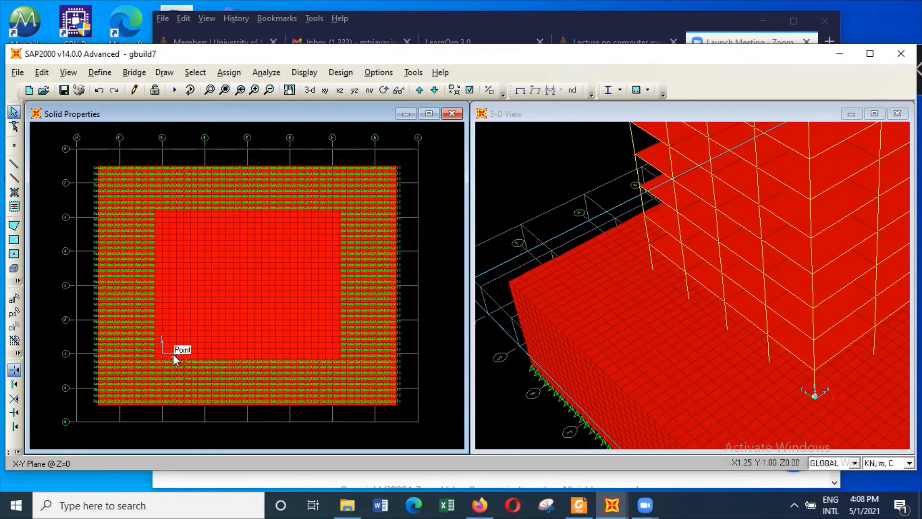
Examine the solid property labels near the origin to check where claysoil1 borders latsoil1
left_click(209, 90)
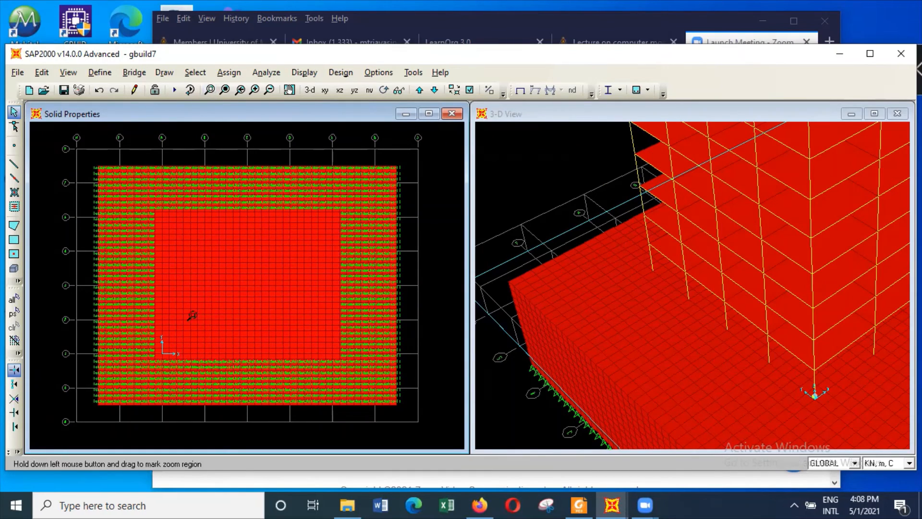
left_click_drag(164, 352, 217, 395)
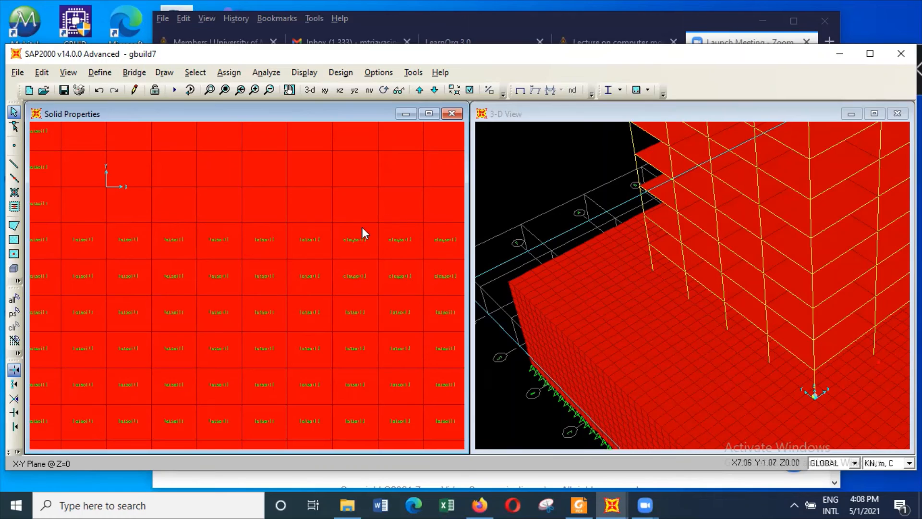
scroll(396, 253, "up", 1)
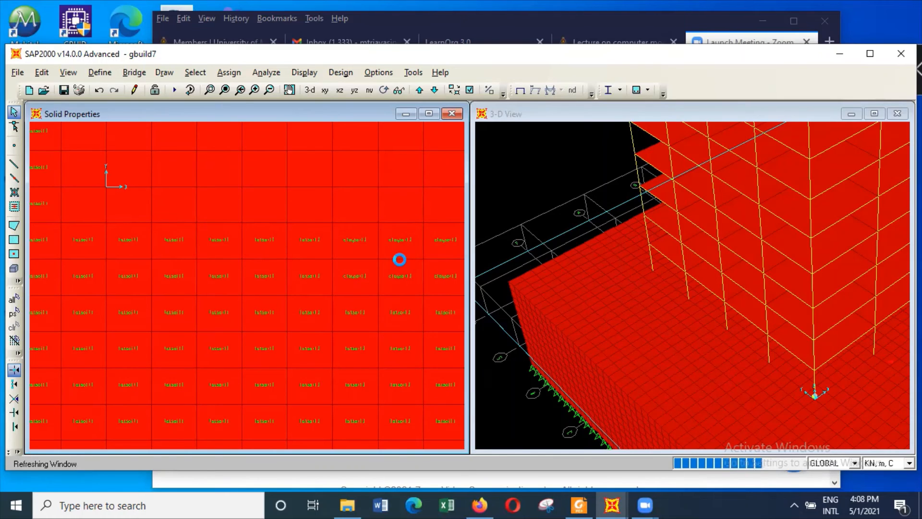
left_click(209, 90)
left_click_drag(288, 207, 451, 378)
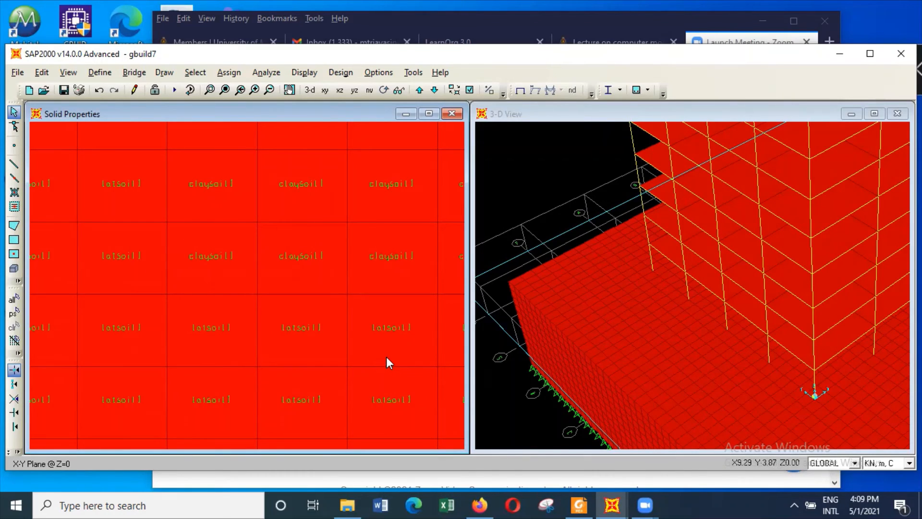
left_click(224, 90)
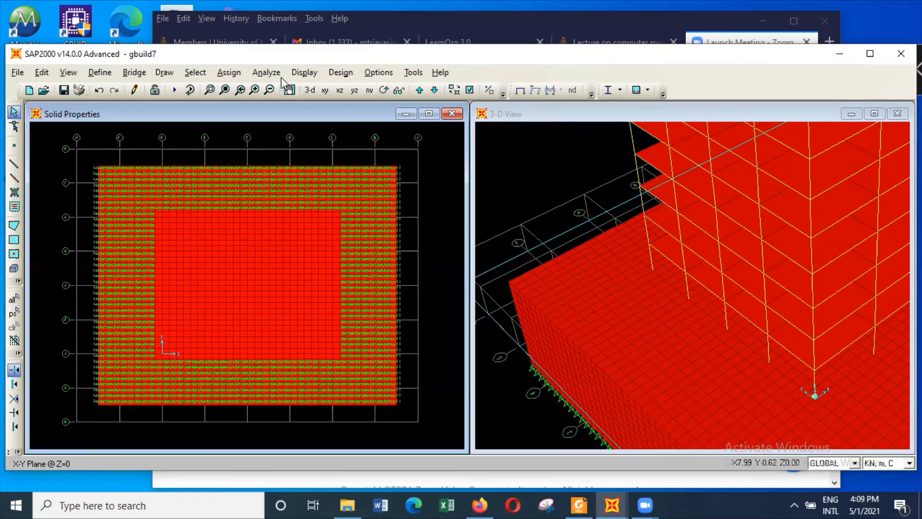
Run the analysis of the revised model and close the analysis report
left_click(268, 72)
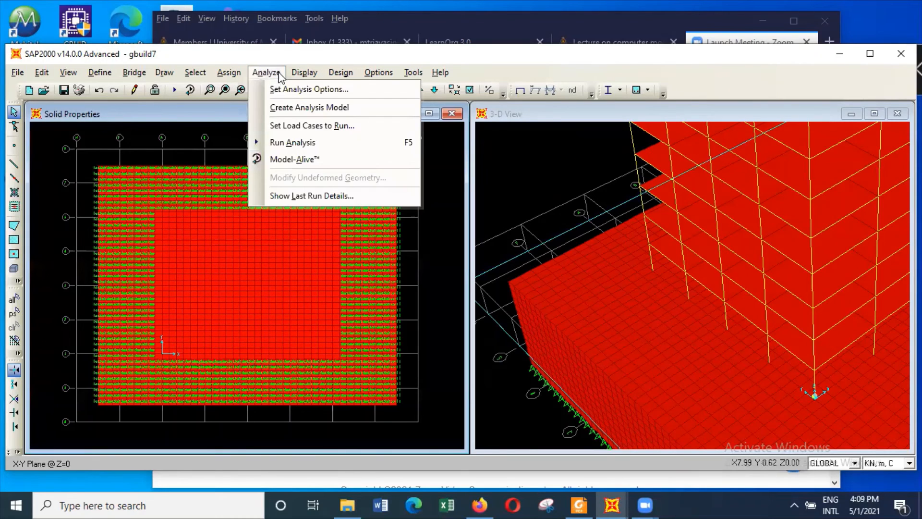
left_click(307, 140)
left_click(655, 331)
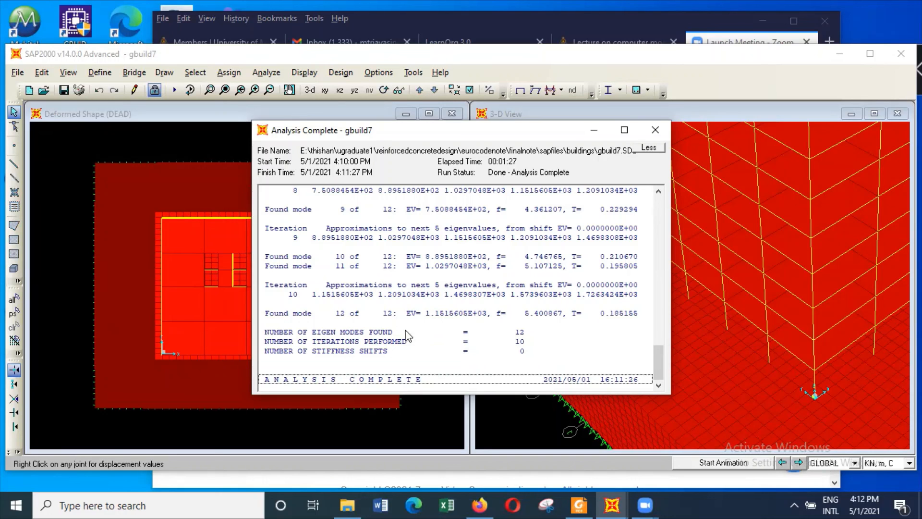
left_click(652, 129)
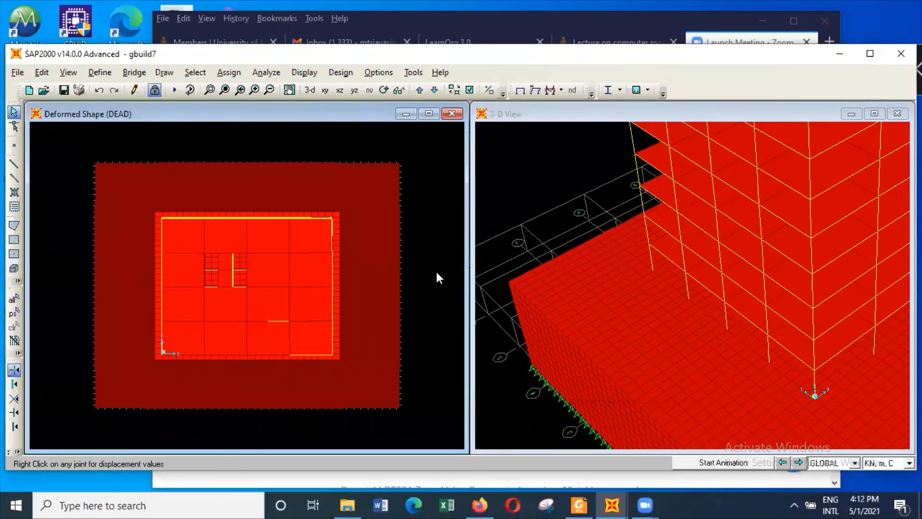
Fit the whole building in the 3-D view and display its deformed shape for the combination scom2x
left_click(574, 171)
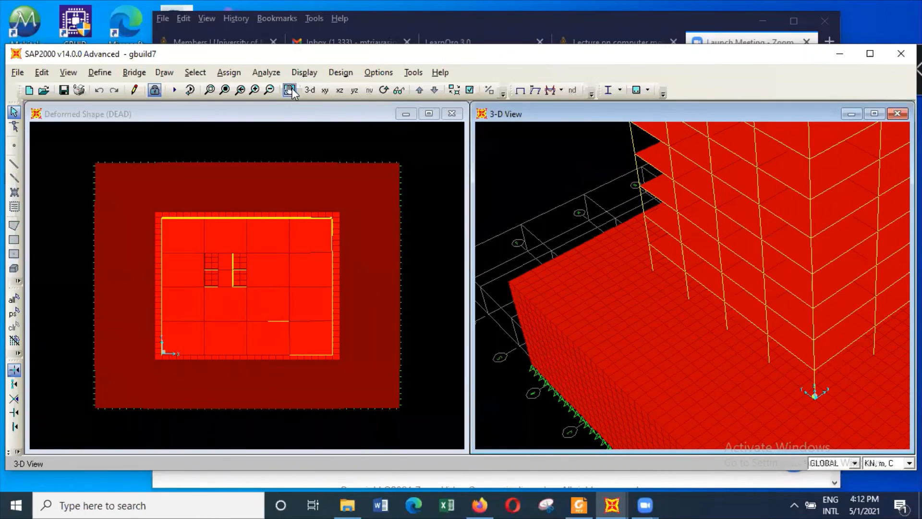
left_click(226, 90)
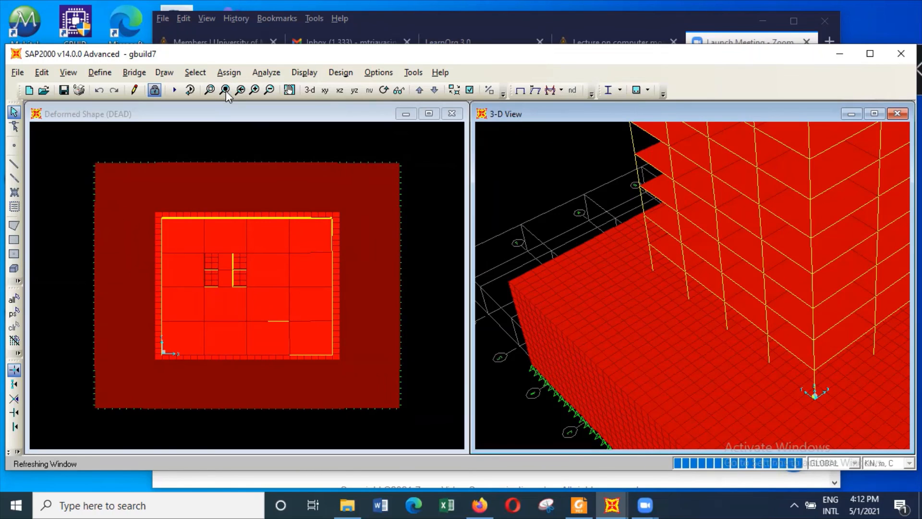
left_click(304, 73)
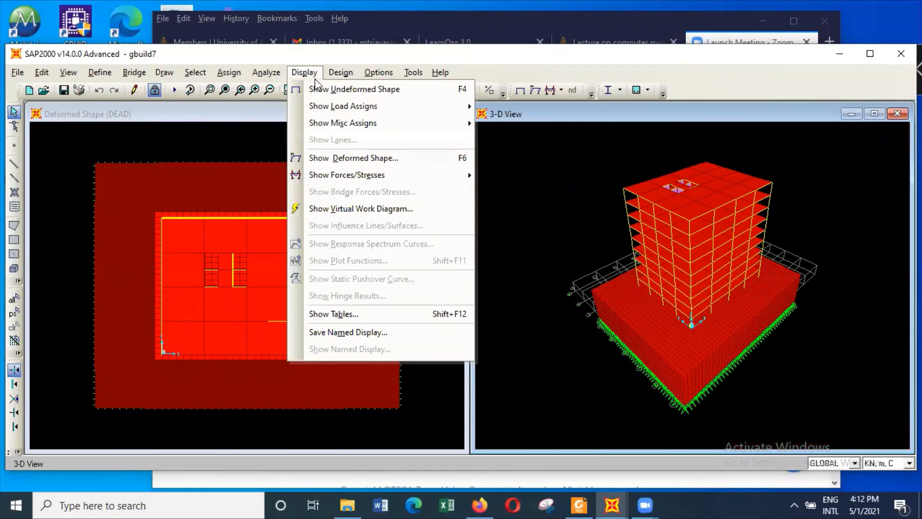
mouse_move(343, 111)
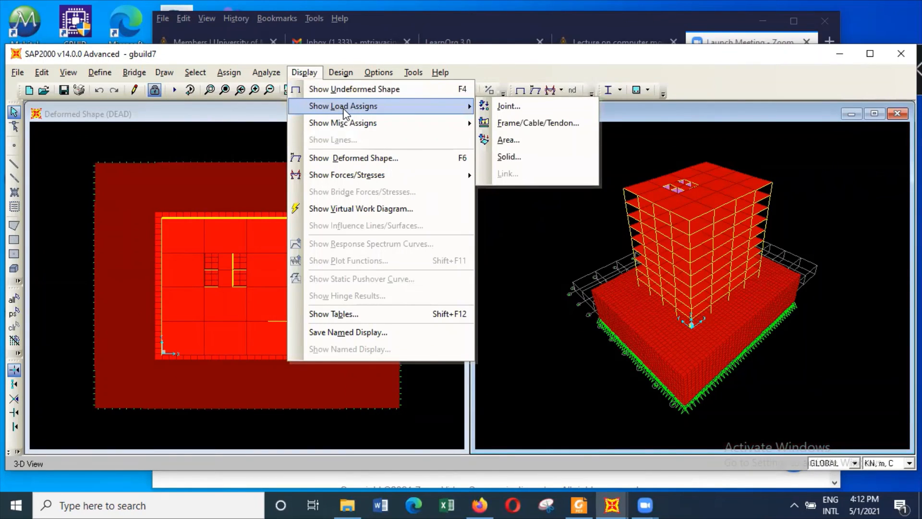
left_click(373, 158)
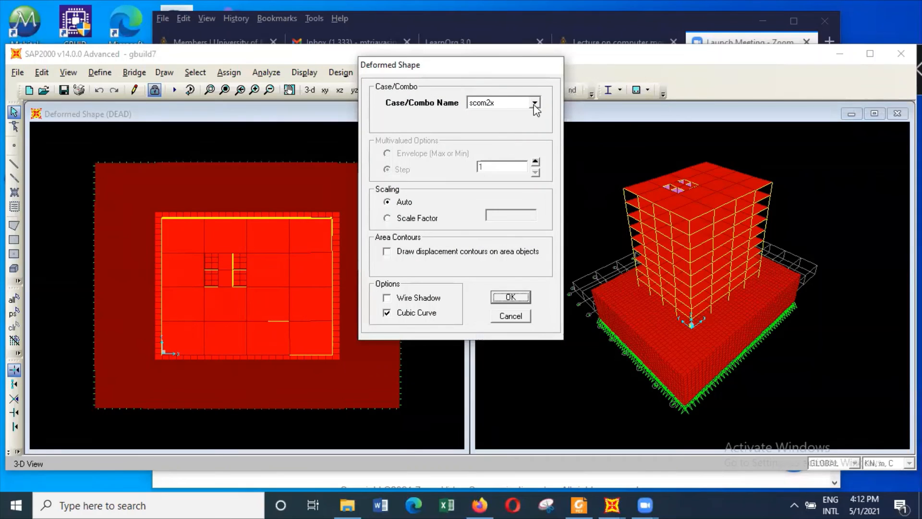
left_click(525, 294)
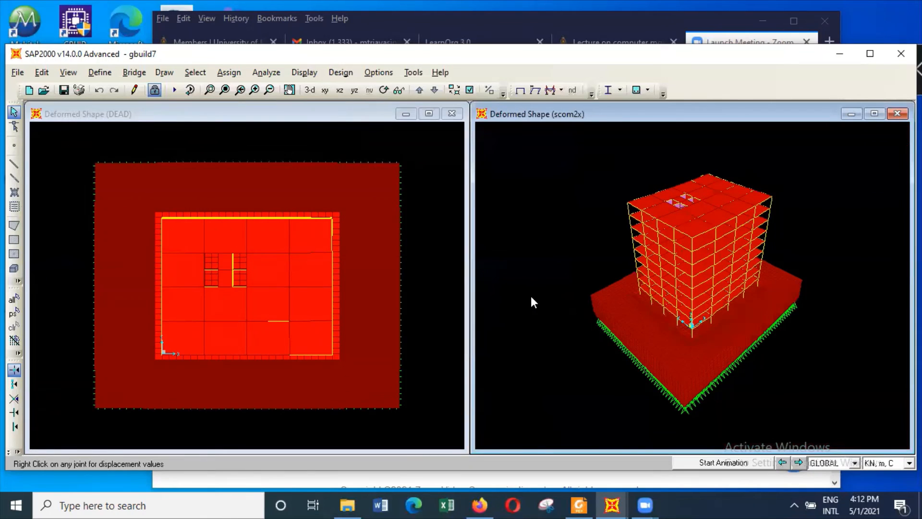
Read the joint displacements at the roof corner and along the roof edge of the scom2x deformed shape
left_click(212, 88)
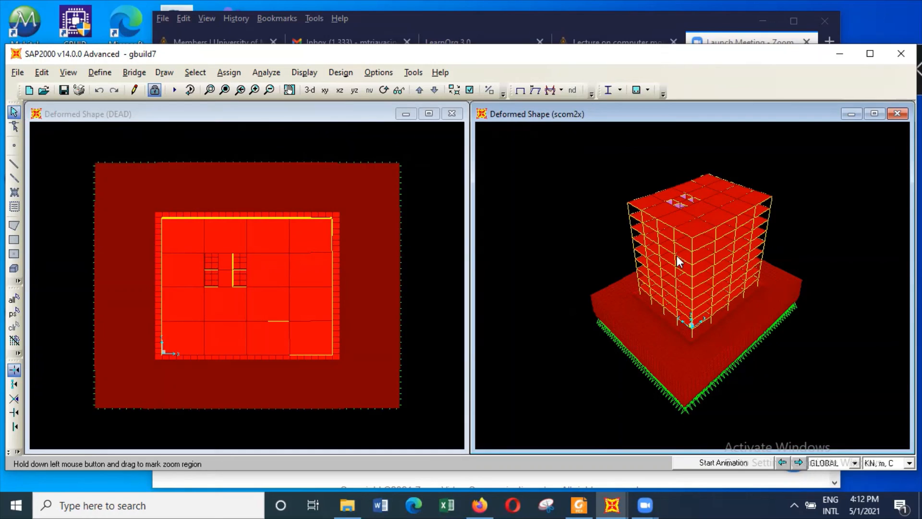
mouse_move(710, 245)
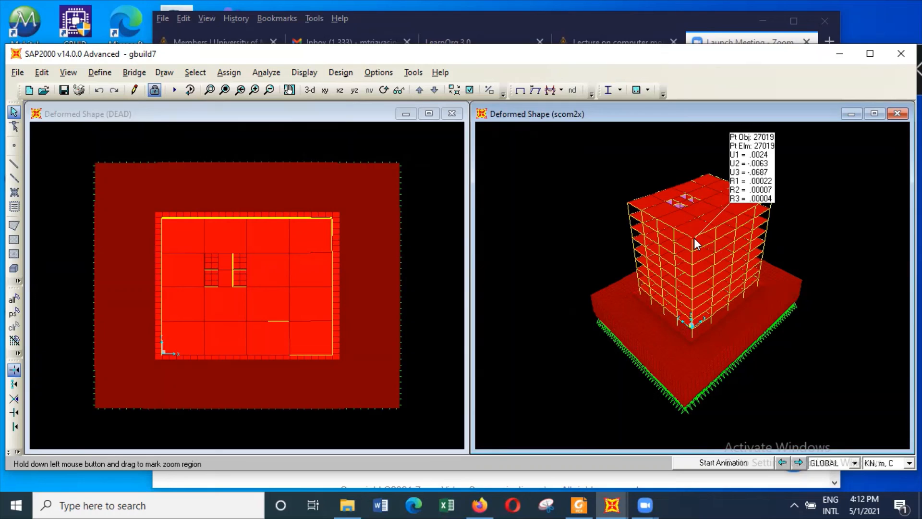
mouse_move(715, 228)
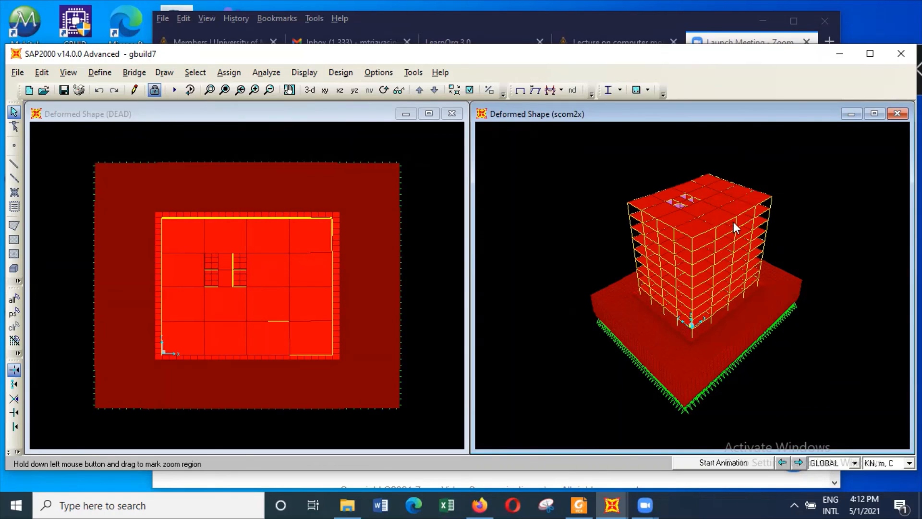
mouse_move(737, 217)
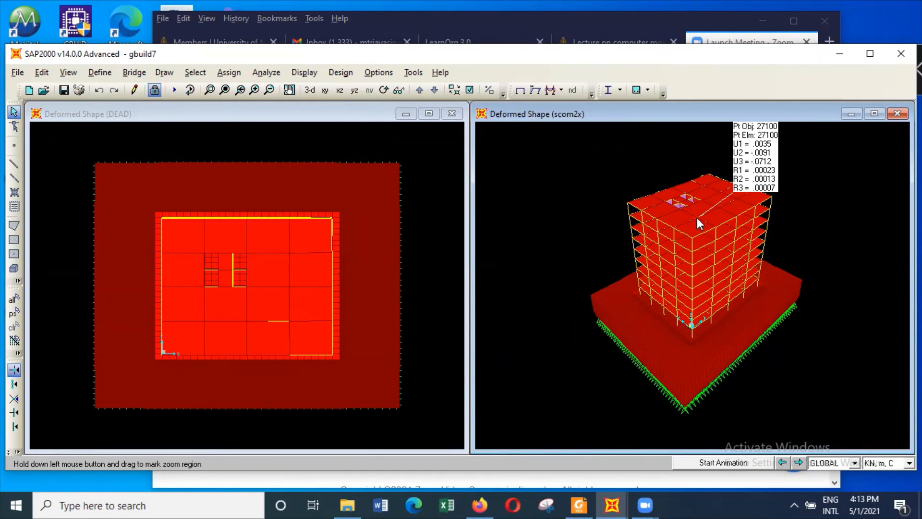
Set the DEAD deformed-shape window to a 2D view of the X-Y plane at Z = 0
left_click(345, 114)
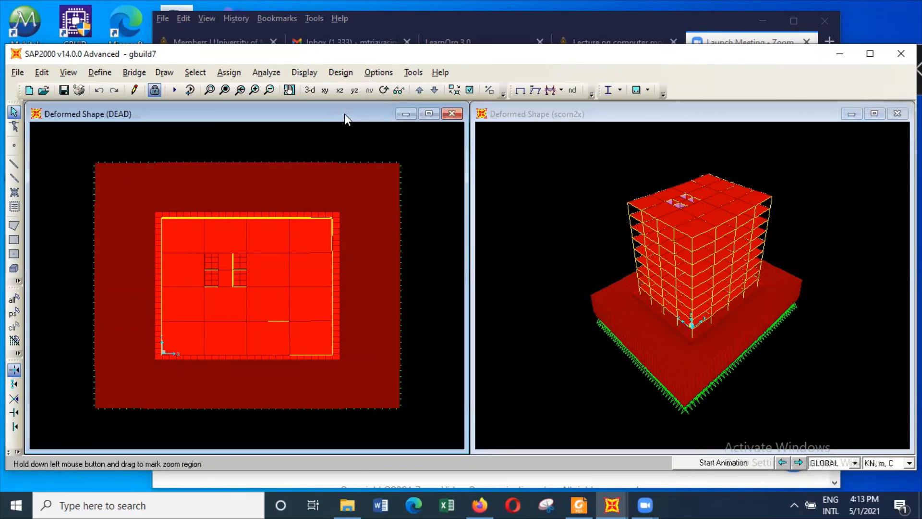
left_click(68, 73)
left_click(87, 106)
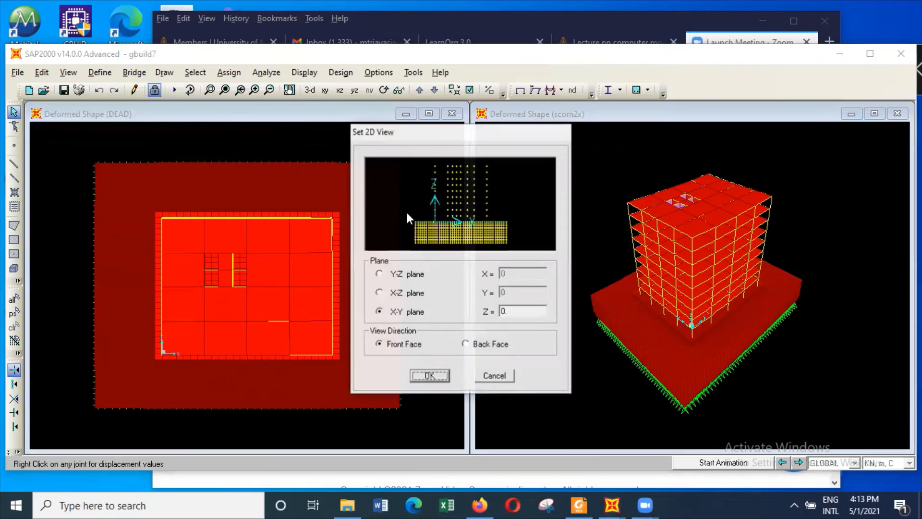
left_click(445, 378)
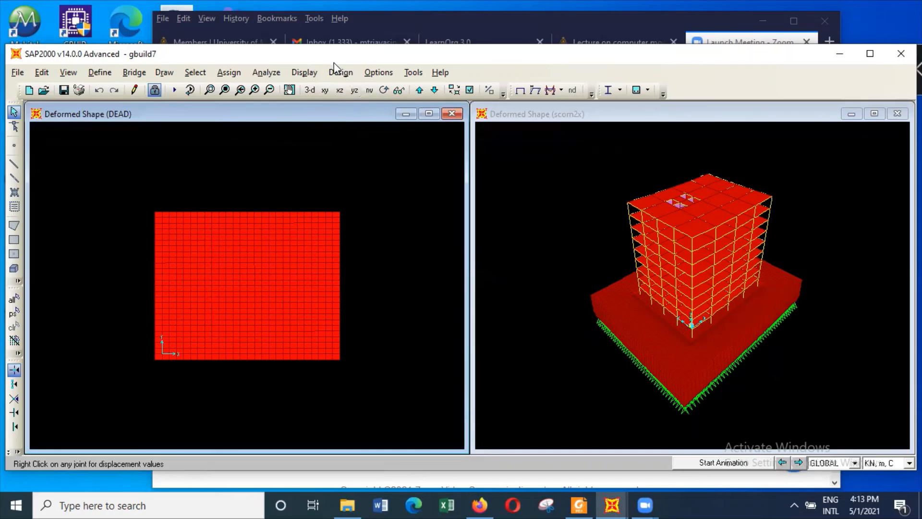
Display the shell resultant M11 contours for the combination com4 in the Z = 0 plan and examine the raft near the origin
left_click(309, 72)
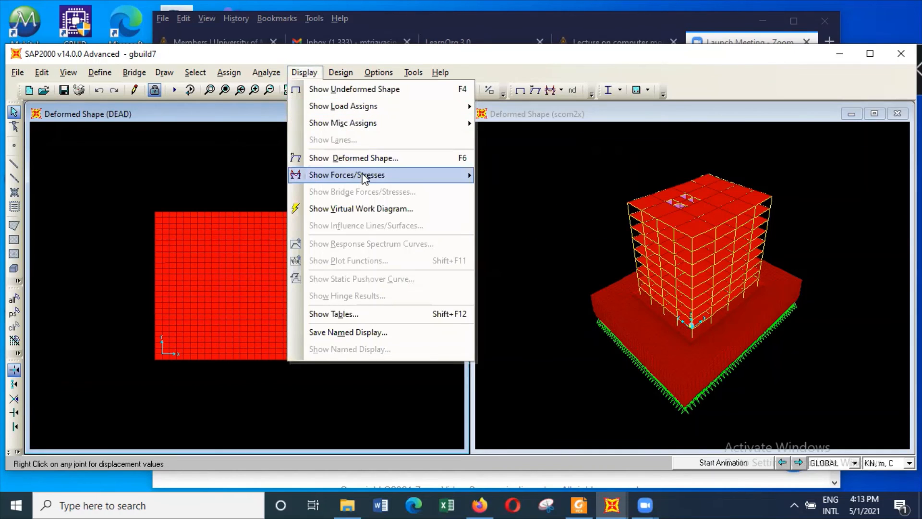
mouse_move(366, 179)
left_click(522, 204)
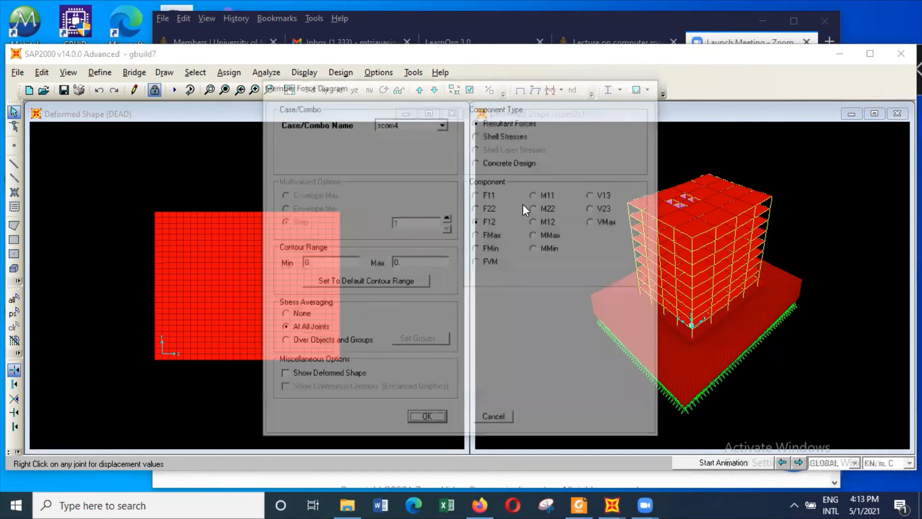
left_click(552, 194)
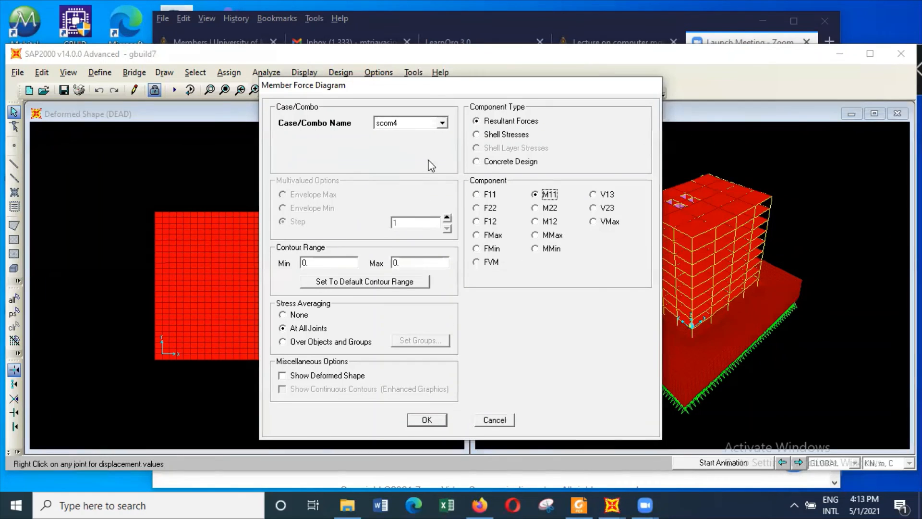
left_click(442, 123)
scroll(410, 143, "down", 1)
left_click(410, 135)
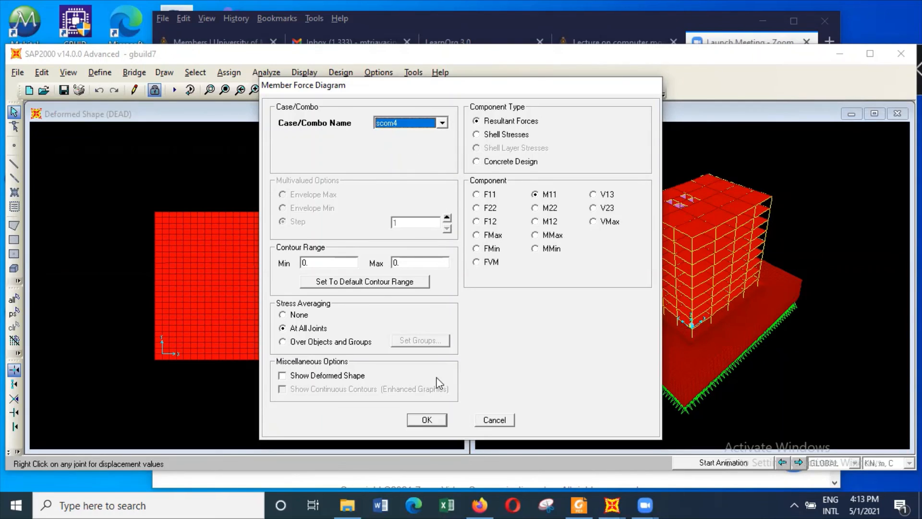
left_click(440, 123)
scroll(432, 144, "up", 2)
scroll(425, 149, "up", 3)
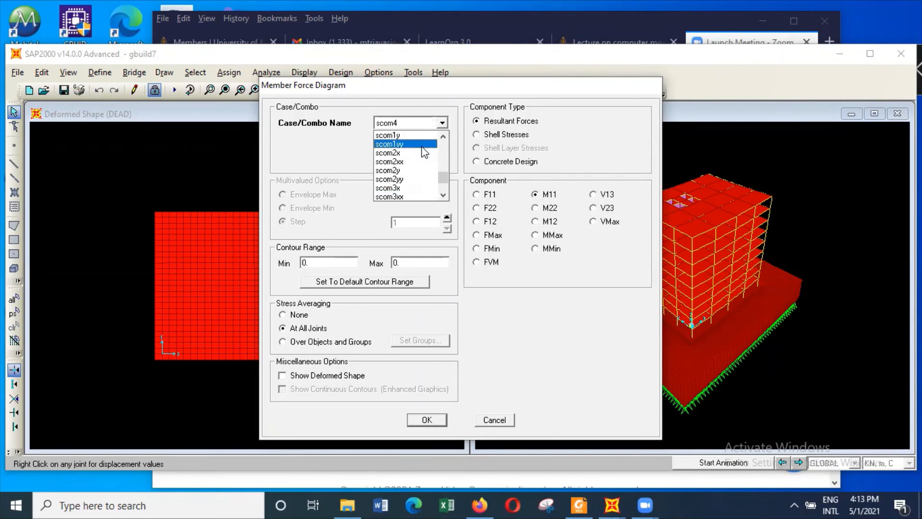
left_click(425, 137)
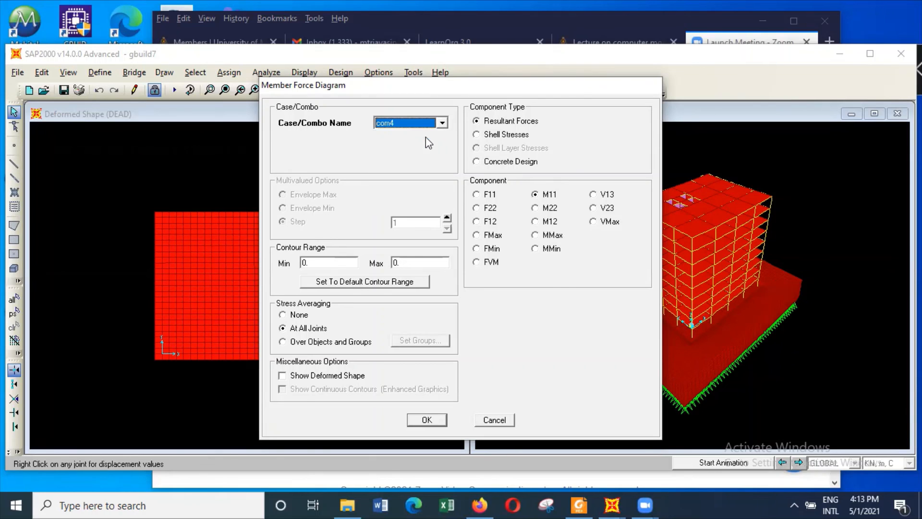
left_click(437, 422)
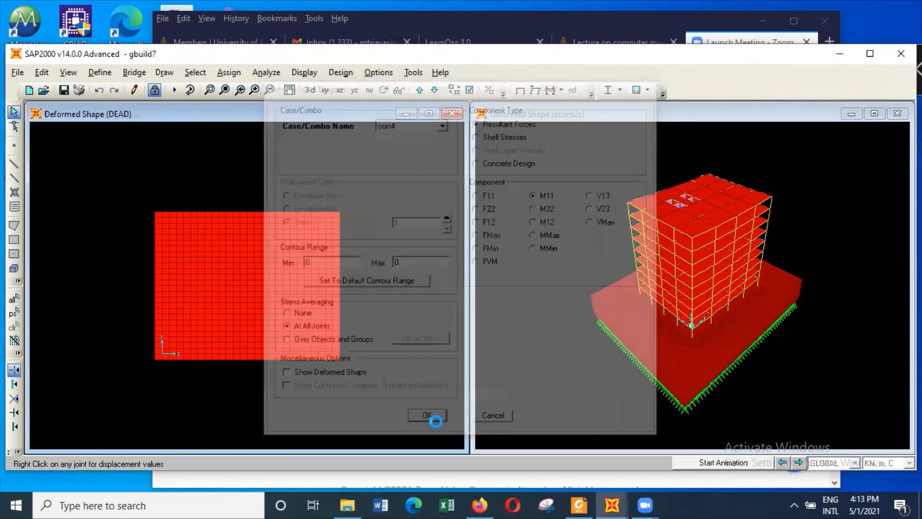
mouse_move(205, 352)
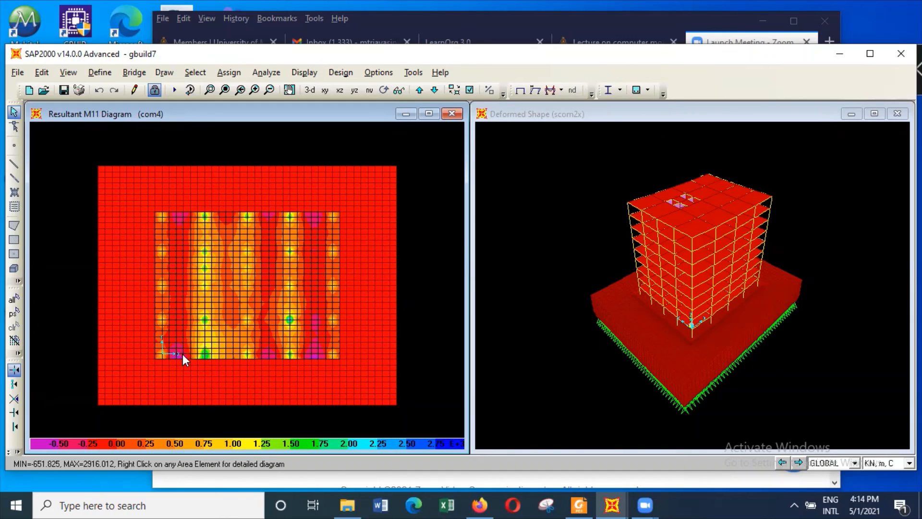
Switch the raft's shell force contours for com4 to the resultant moment M22
mouse_move(289, 297)
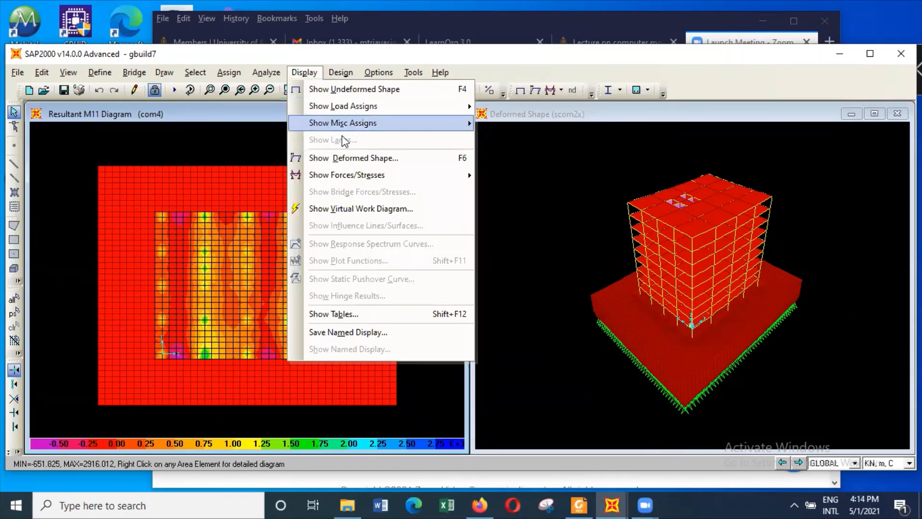
mouse_move(363, 176)
left_click(522, 210)
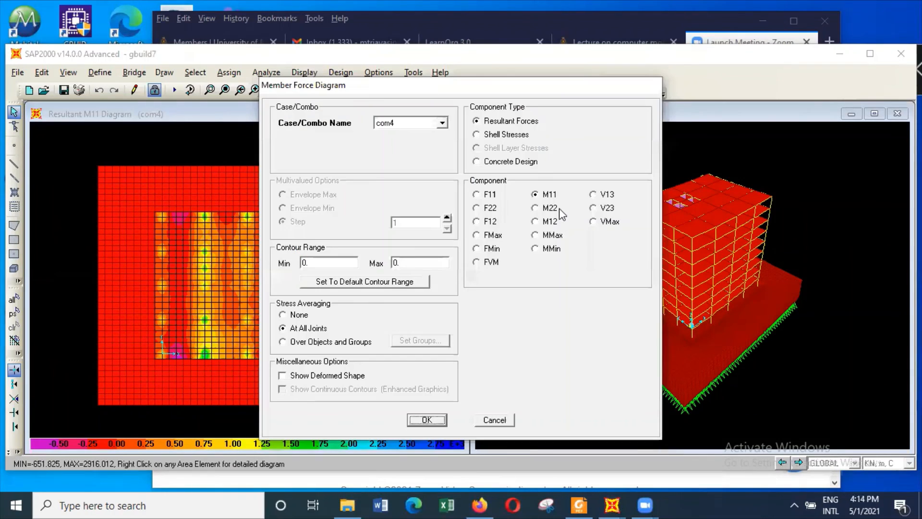
left_click(557, 208)
left_click(427, 420)
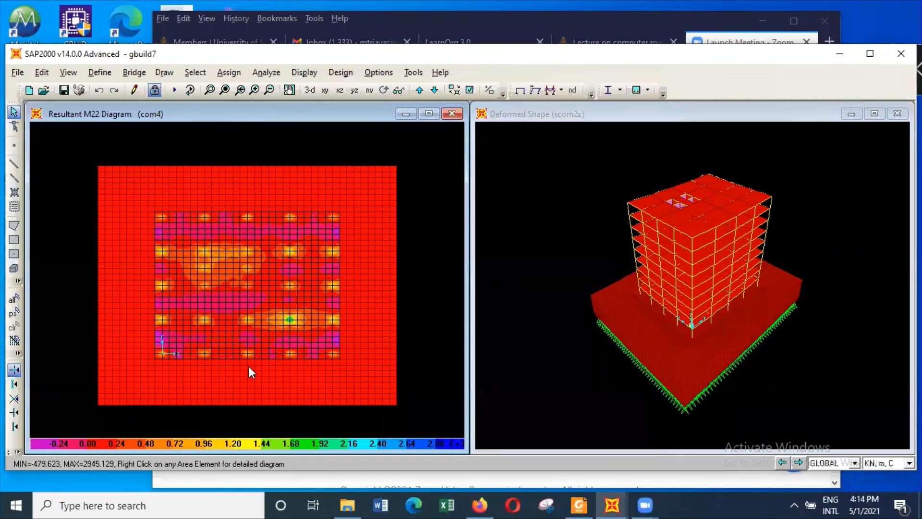